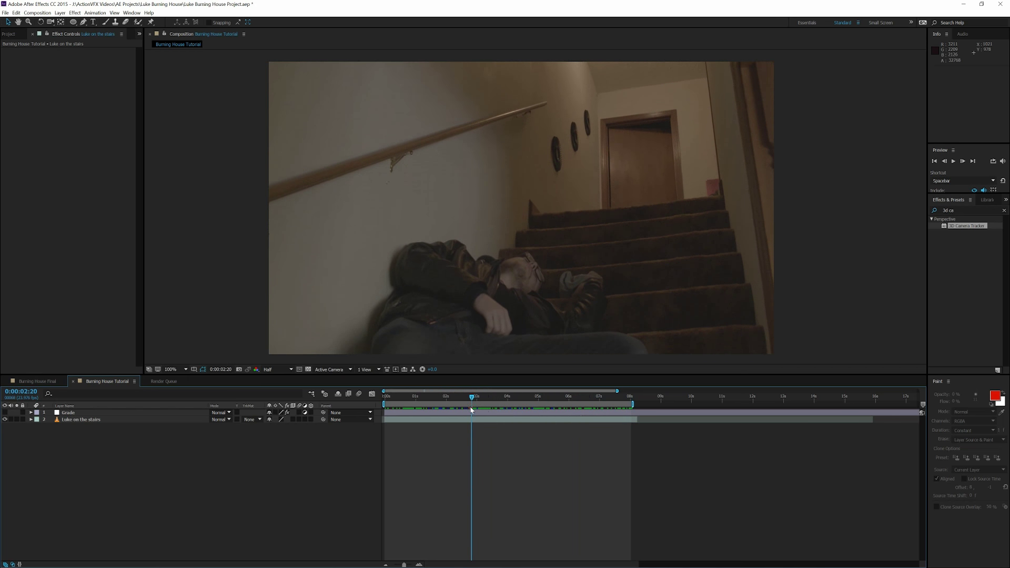
Step: Turn on the Grade layer's visibility and apply the 3D Camera Tracker effect to the stairs footage layer
click(5, 413)
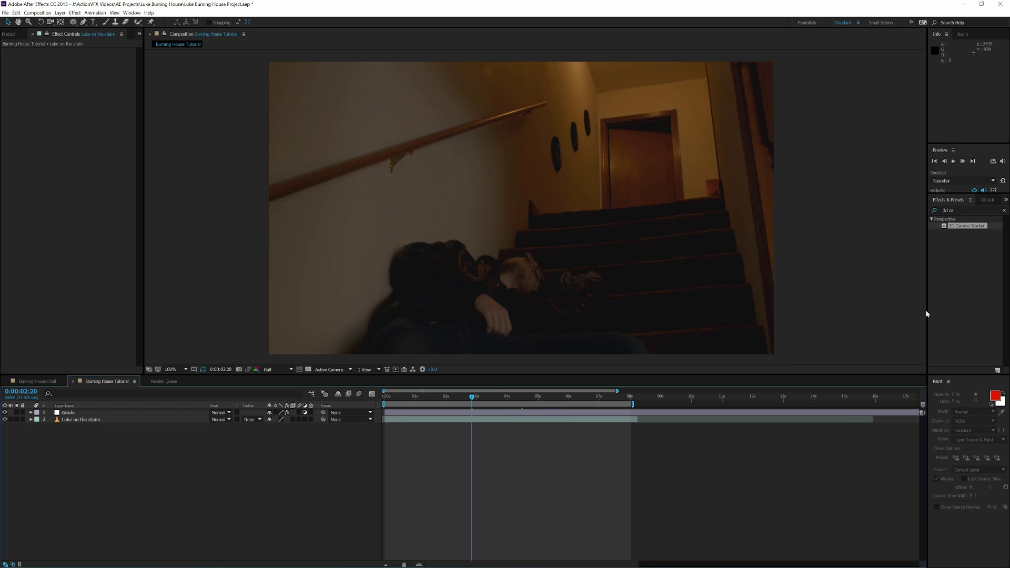
click(975, 226)
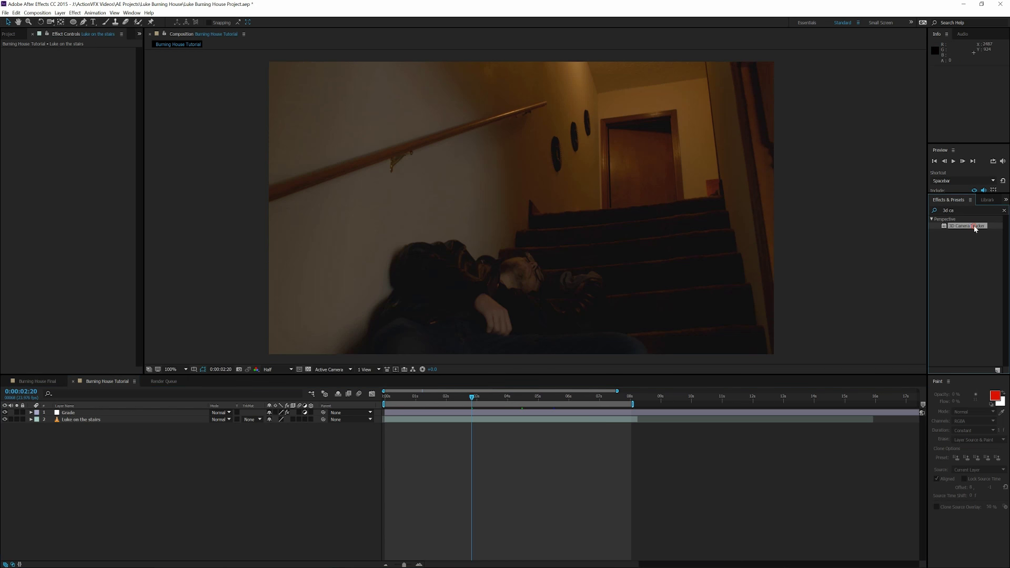
drag(971, 227, 96, 422)
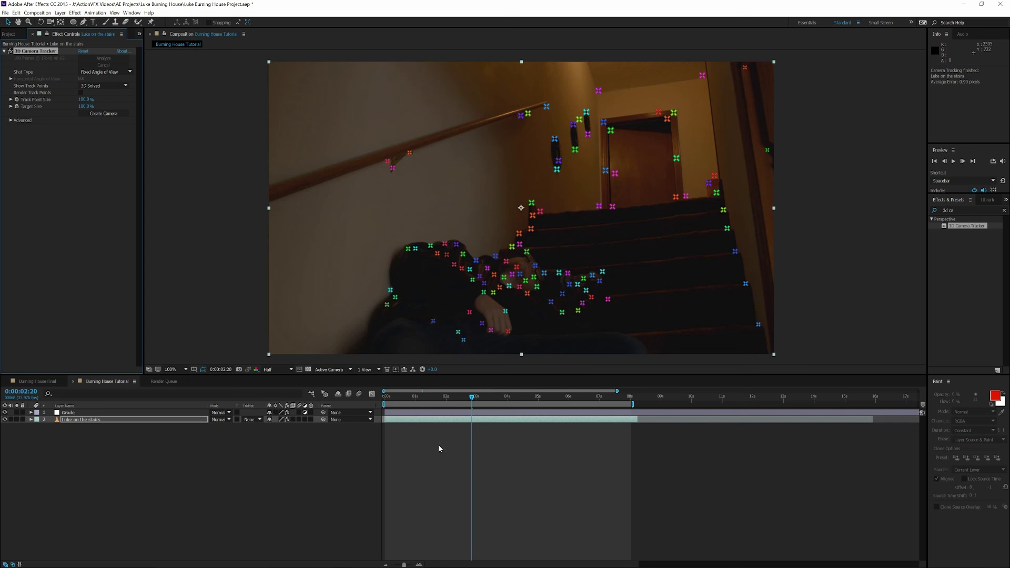
Step: Check the solved track points at 0:00:01:18 and create the 3D tracker camera from them
drag(472, 399, 439, 403)
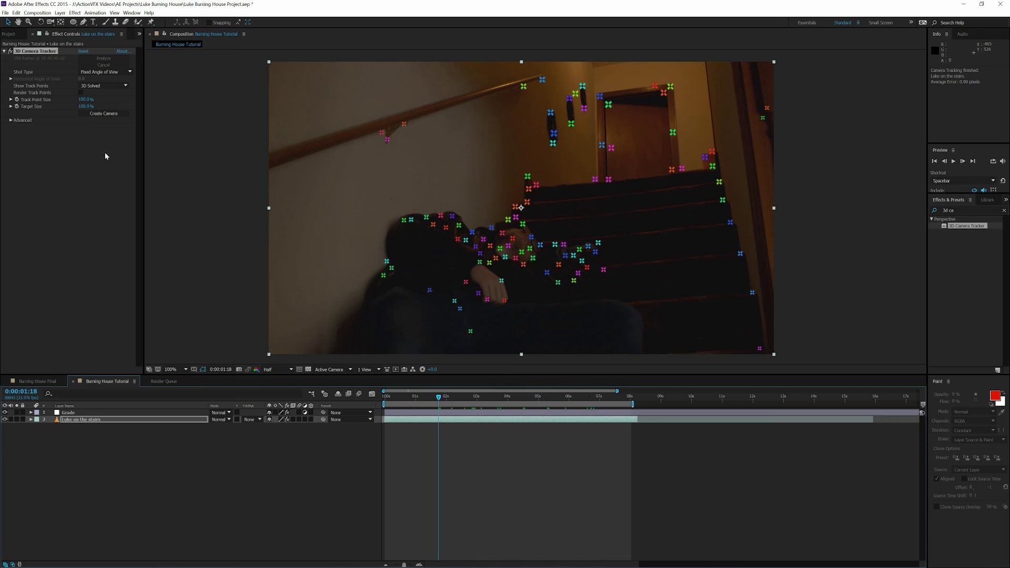
click(100, 114)
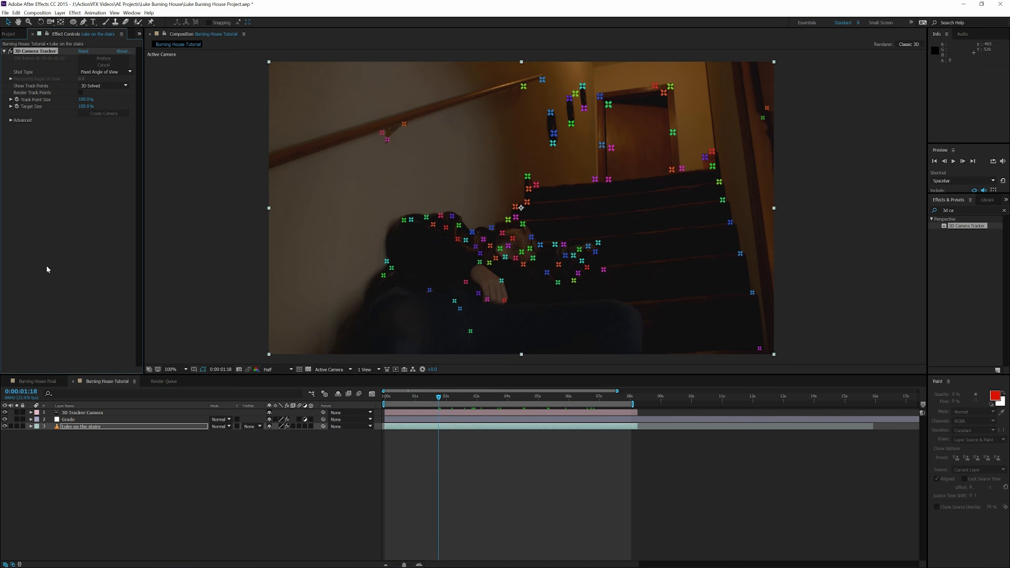
click(46, 382)
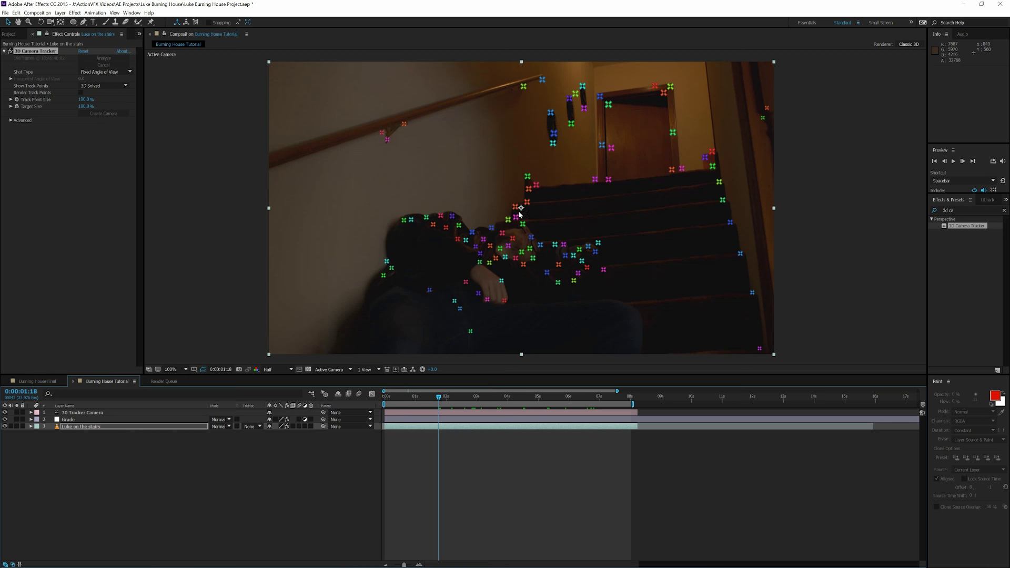
Step: Create a null from the track point on the door frame's right edge and rename it Door Null
right_click(674, 133)
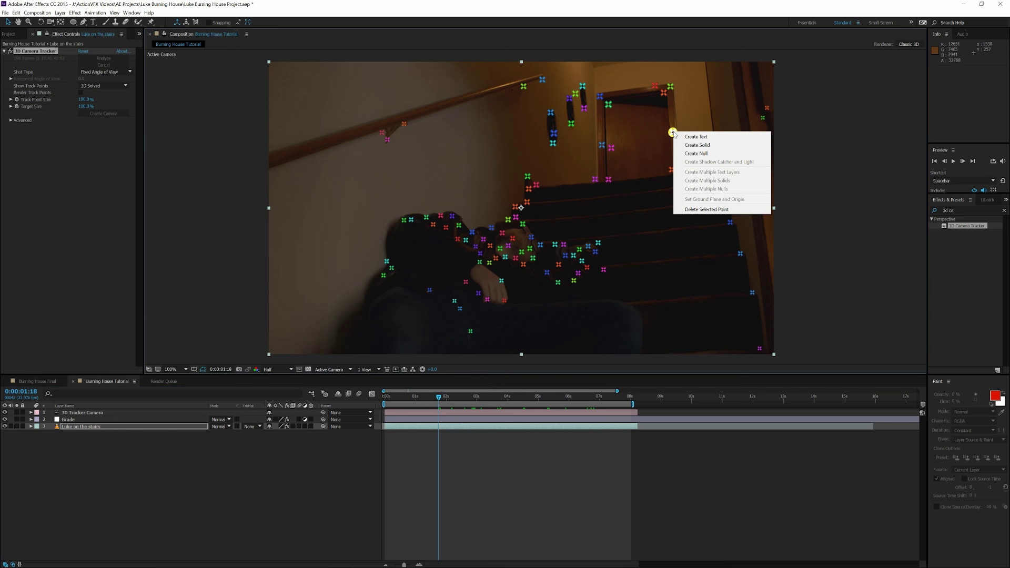
click(693, 153)
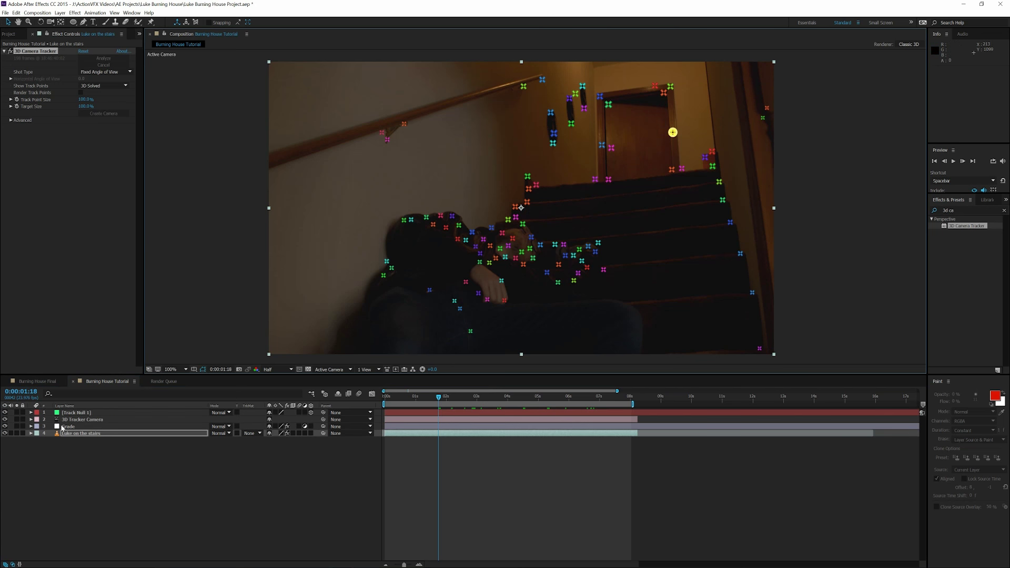
right_click(84, 414)
click(96, 412)
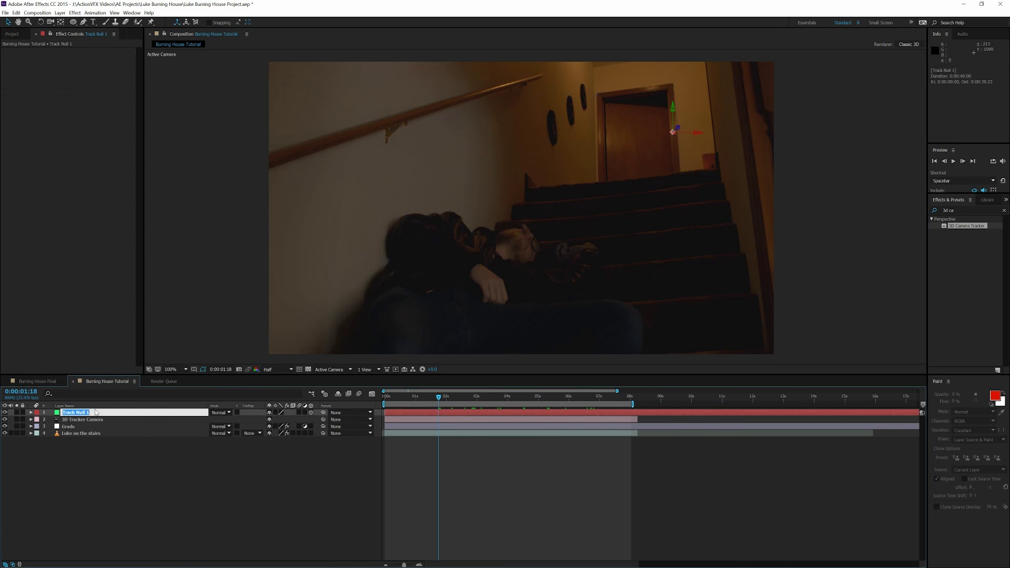
text(Doo)
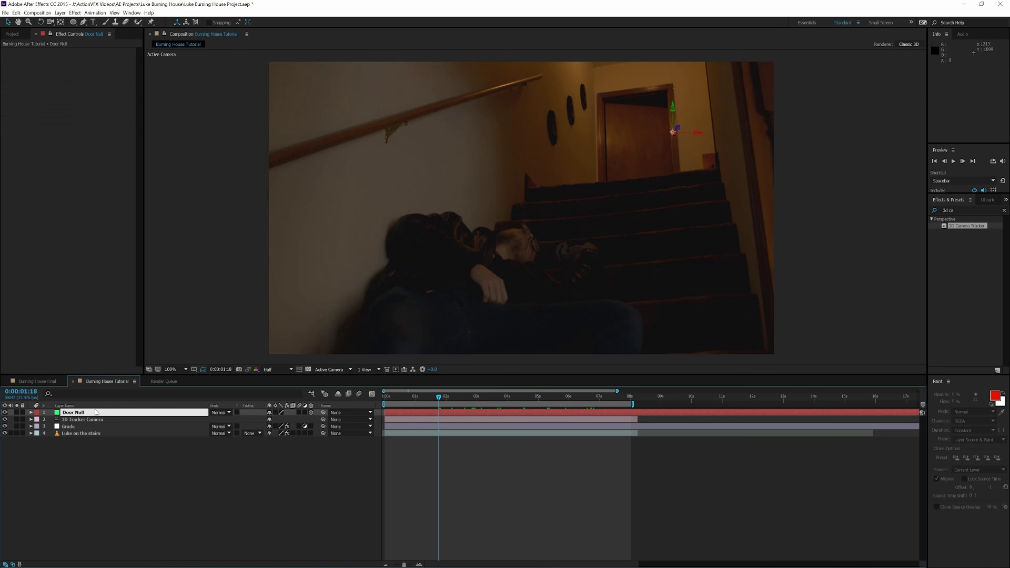
key(Return)
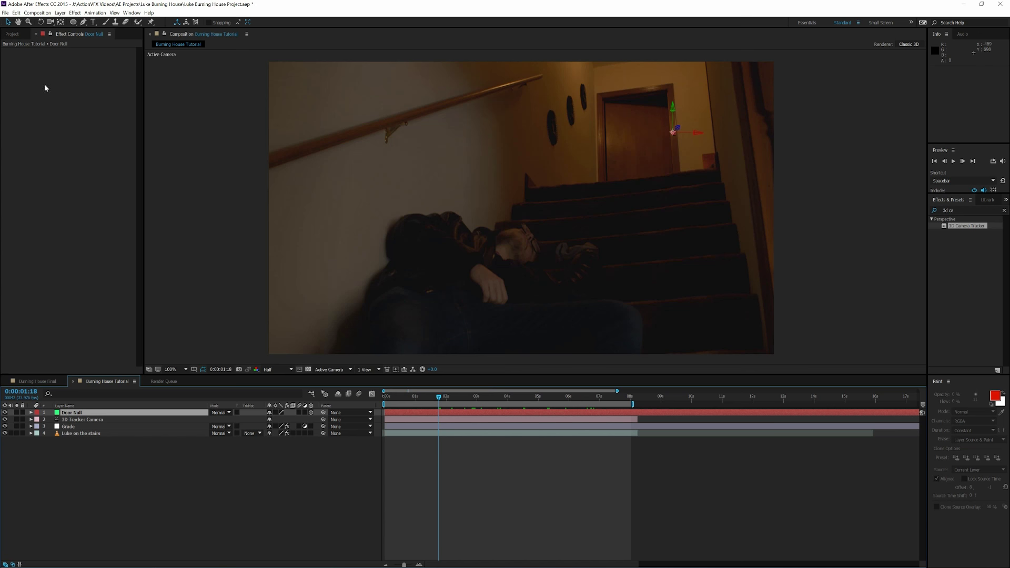
Step: Review the Wall_Corner_Fire_0155_2K.mov clip and add it to the Burning House Tutorial composition directly below the Grade layer
click(16, 33)
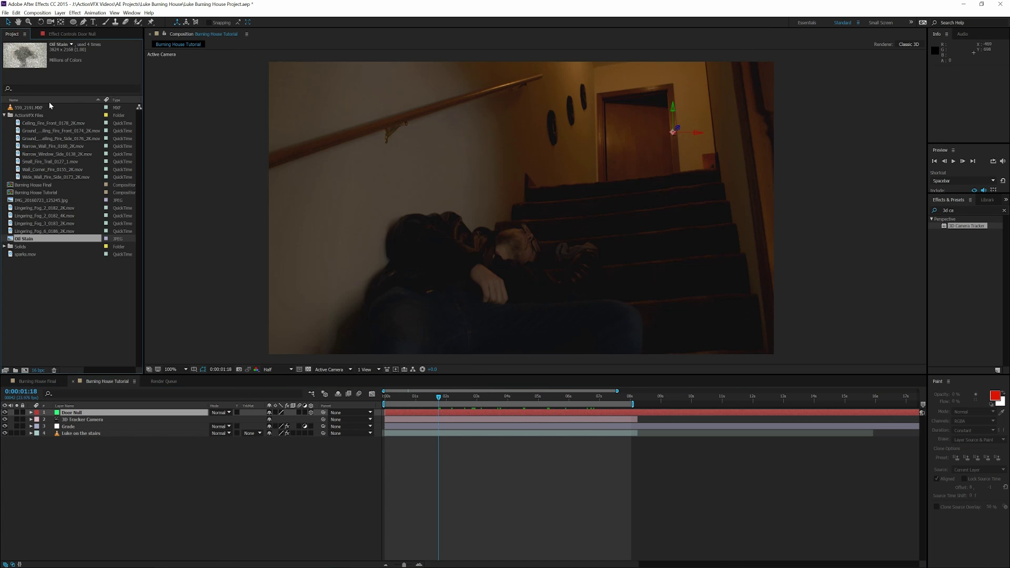
double_click(54, 169)
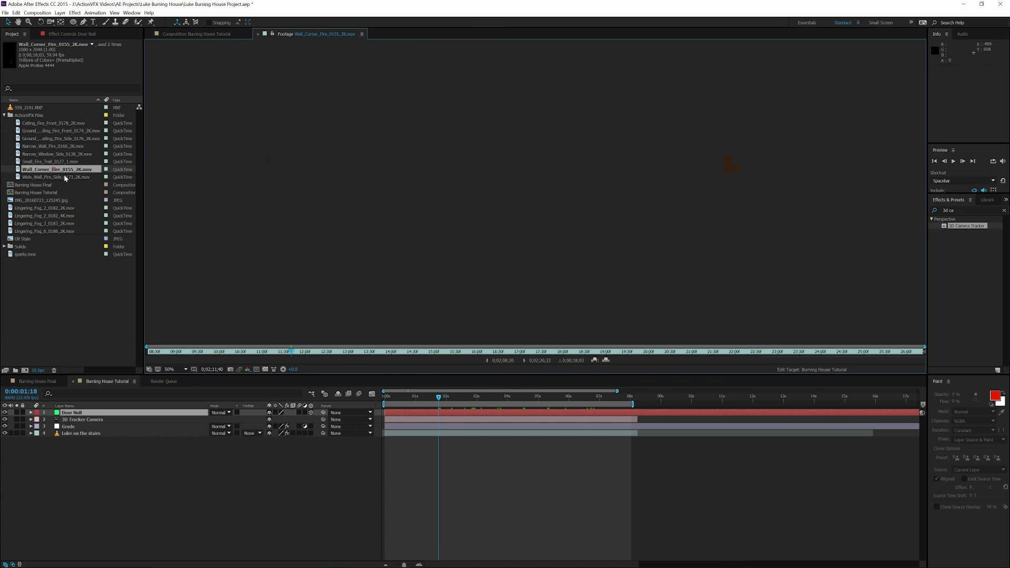
drag(290, 355, 532, 372)
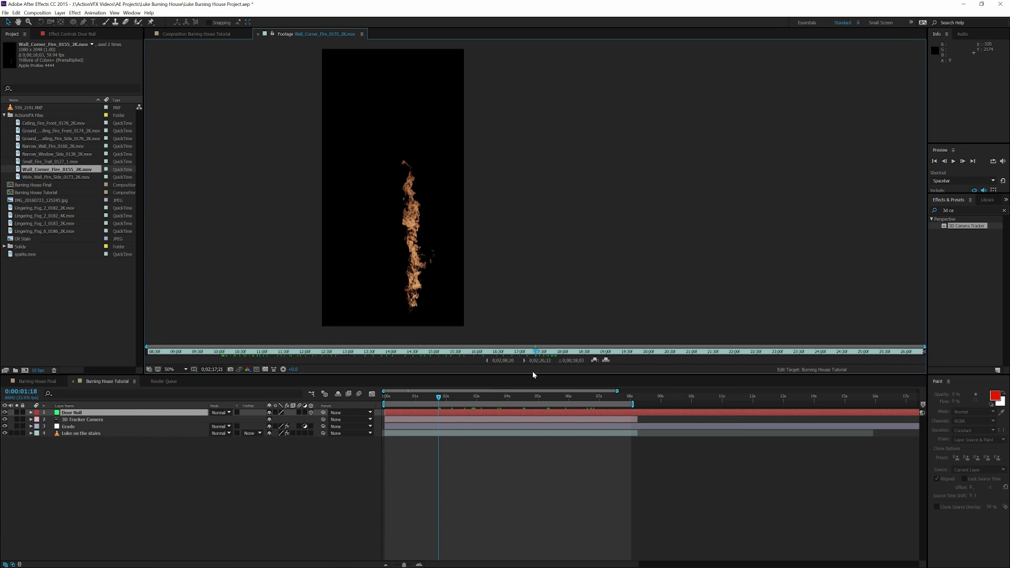
drag(533, 371, 528, 371)
click(257, 33)
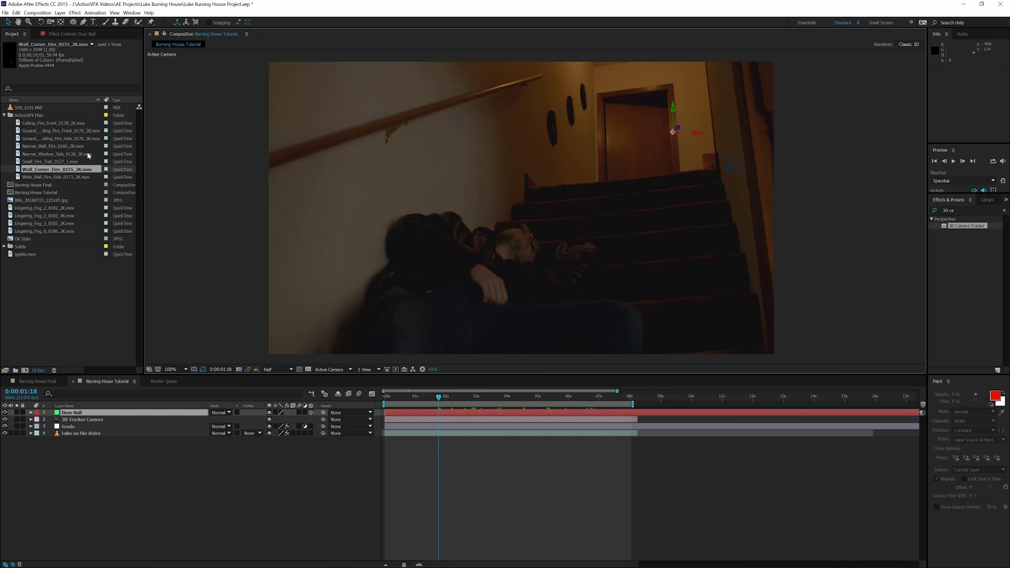
drag(70, 169, 100, 431)
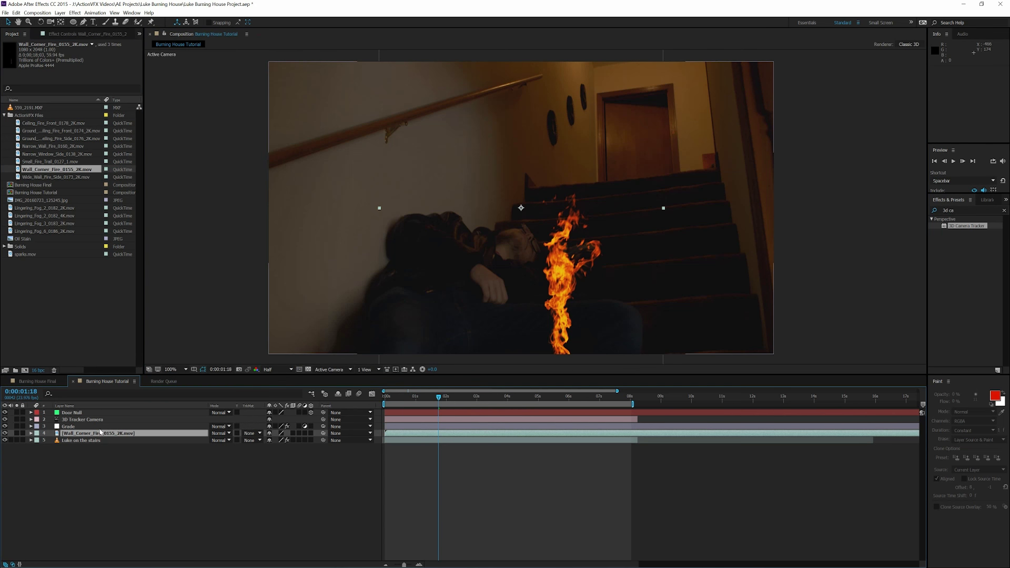
Step: Time-stretch the wall corner fire layer with a stretch factor of 130%
right_click(100, 433)
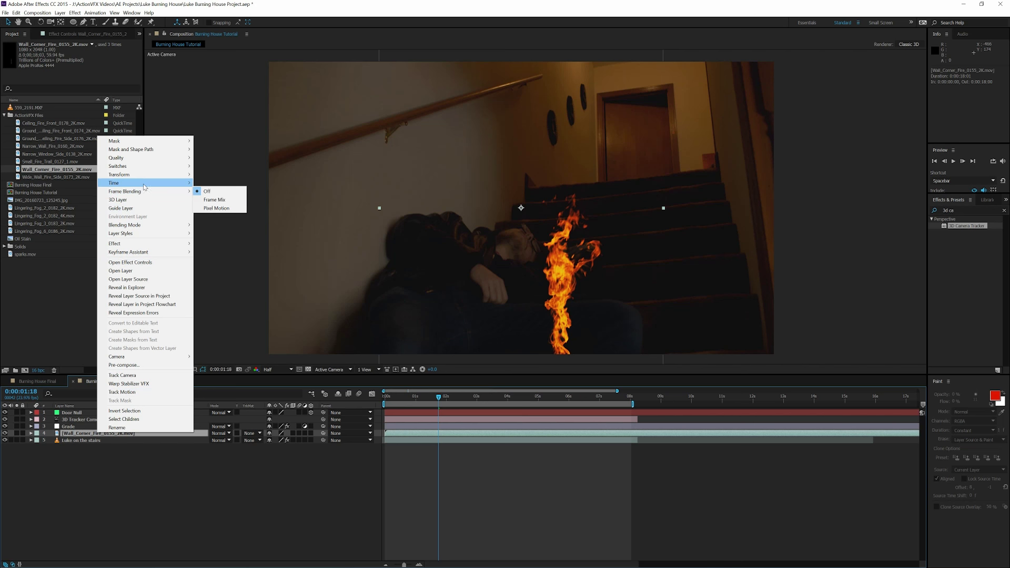
mouse_move(150, 183)
click(215, 201)
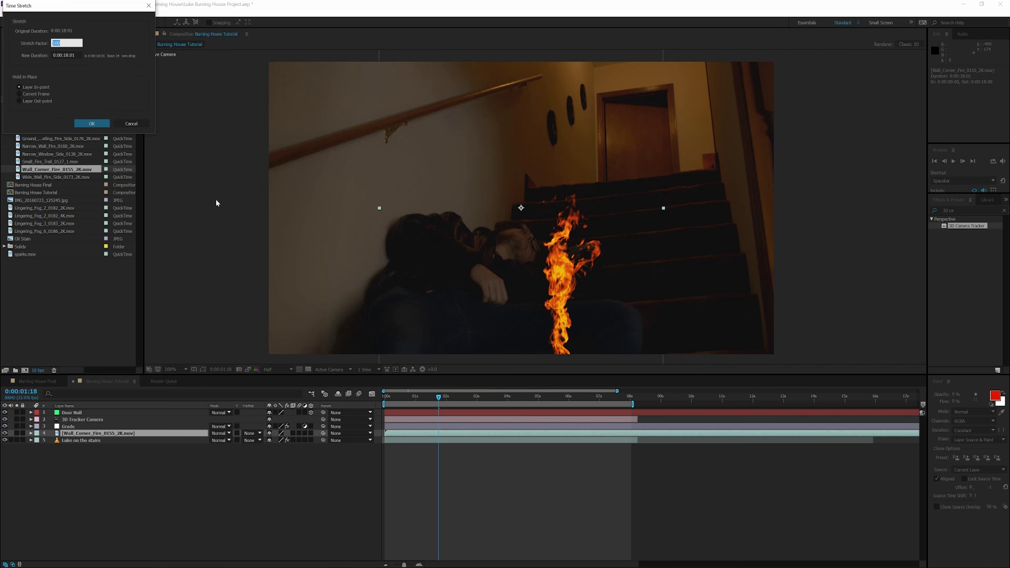
text(130)
key(Return)
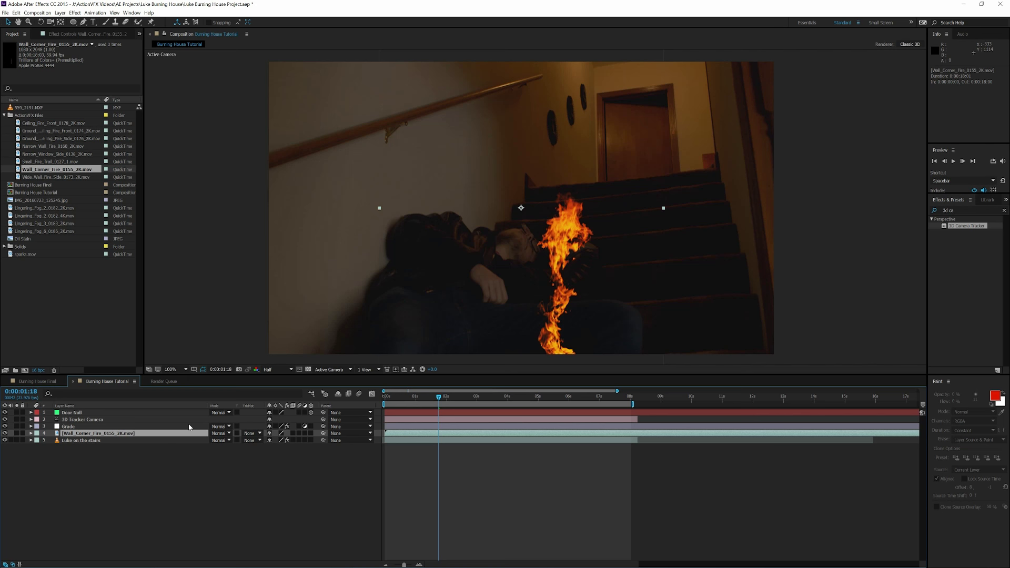
Step: Make the wall corner fire a 3D layer and parent it to Door Null
click(310, 434)
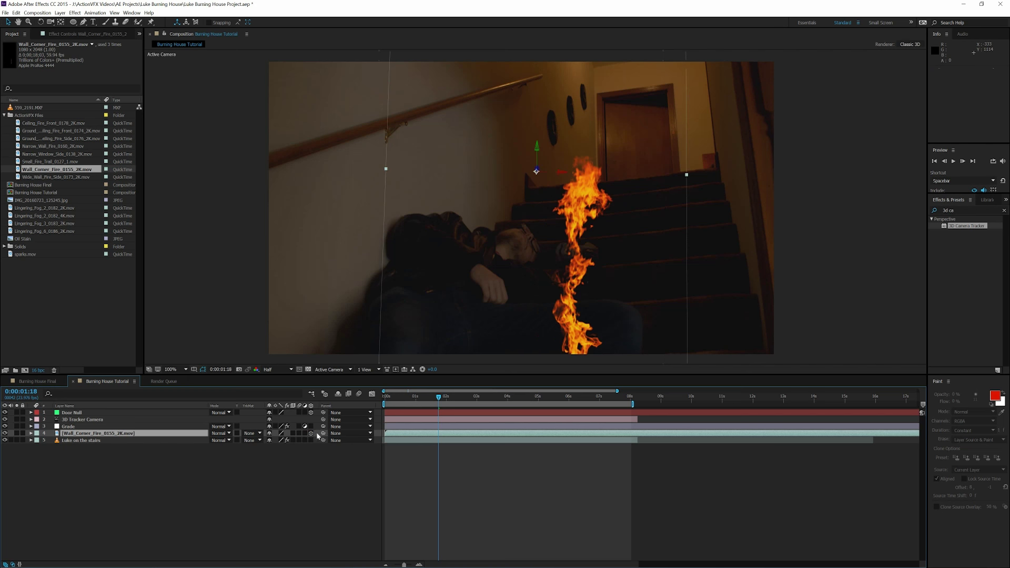
click(348, 433)
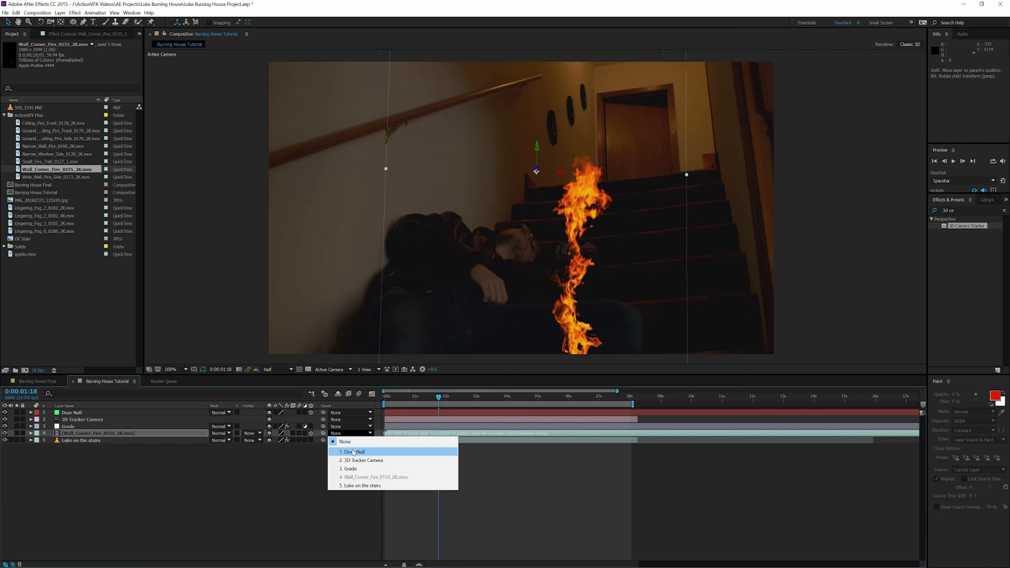
click(352, 452)
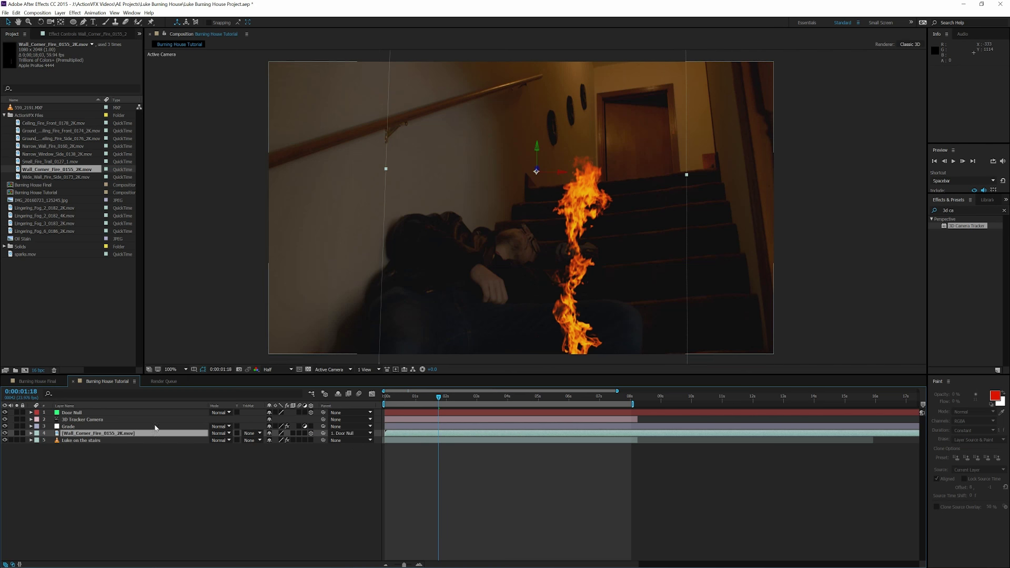
Step: Set the wall corner fire layer's position to 0, 0, 0 so that it sits on its parent null
click(31, 434)
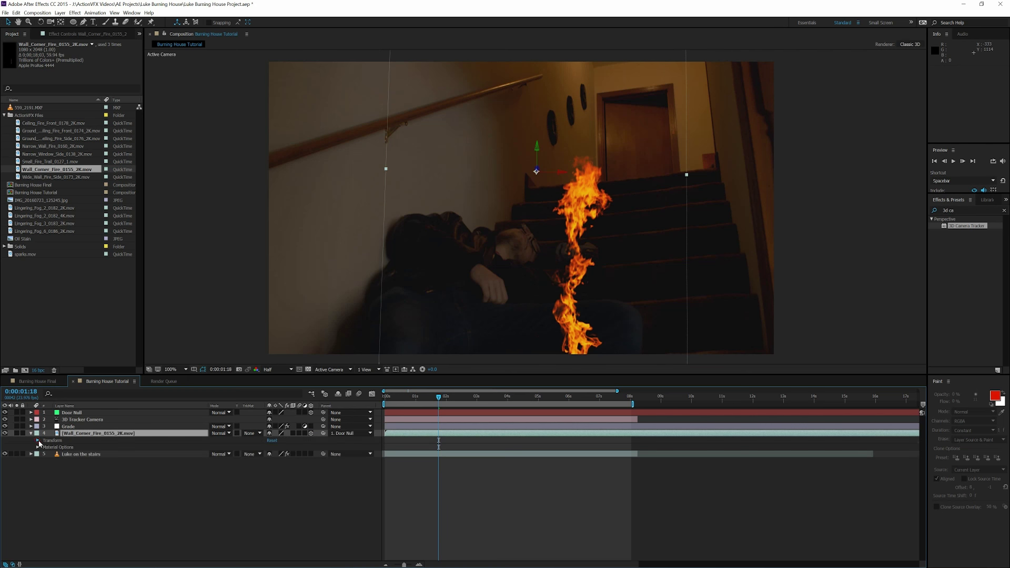
click(37, 440)
click(271, 454)
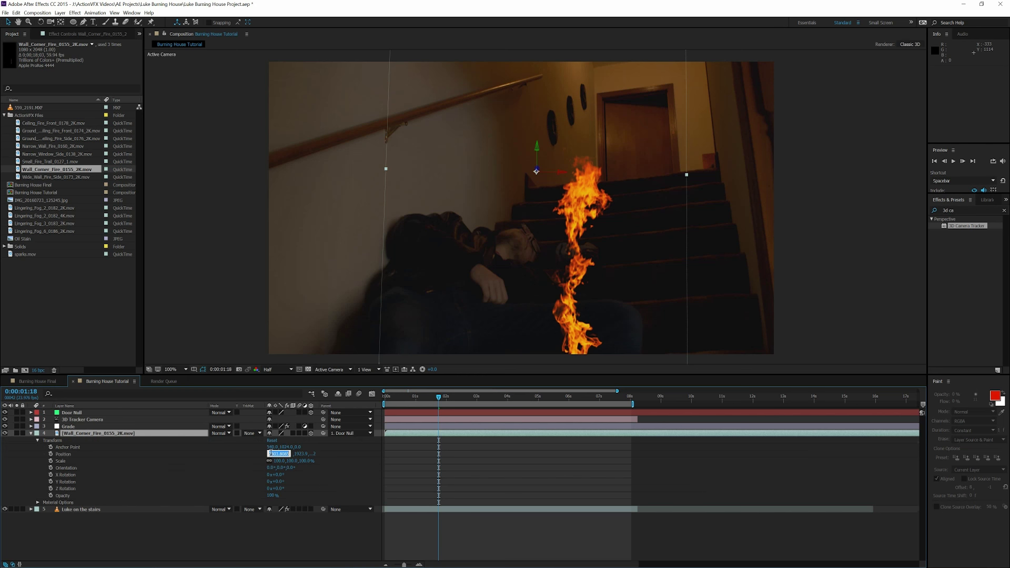
text(0)
key(Return)
click(281, 456)
text(0)
key(Return)
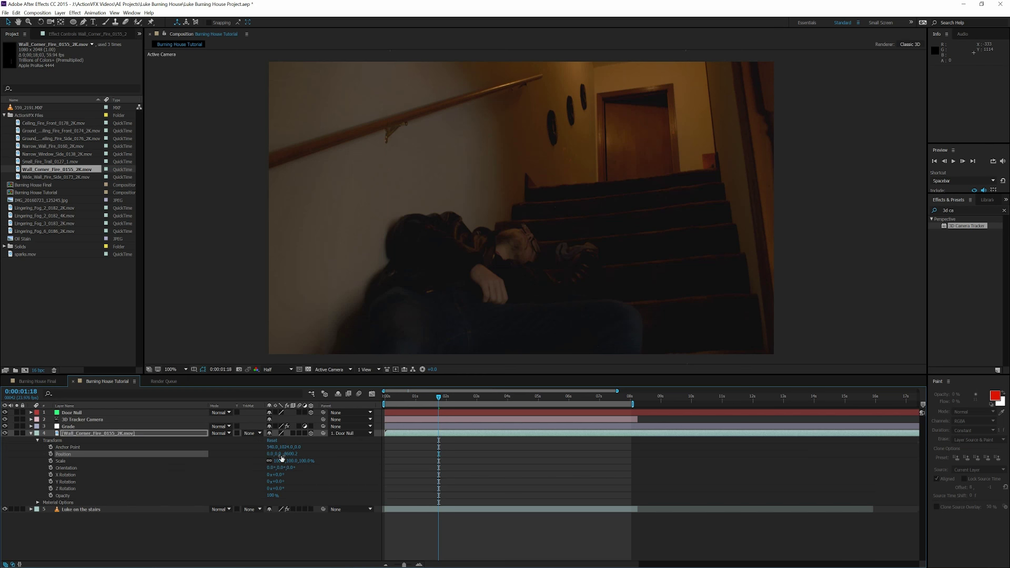
click(288, 454)
text(0)
key(Return)
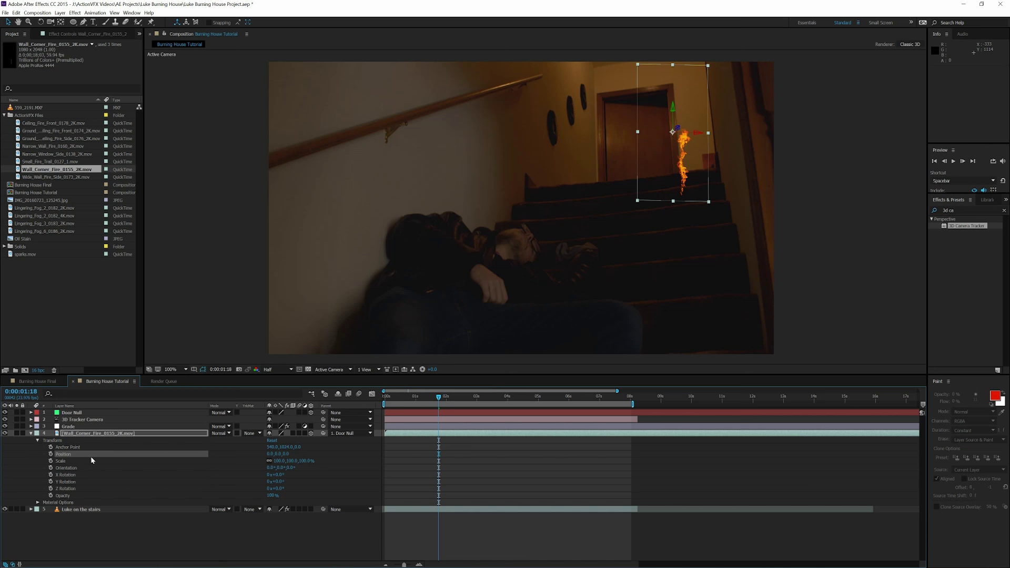
Step: Flip the fire horizontally and enlarge it, setting its scale to -158, 158, 158%
click(278, 461)
text(-)
key(Return)
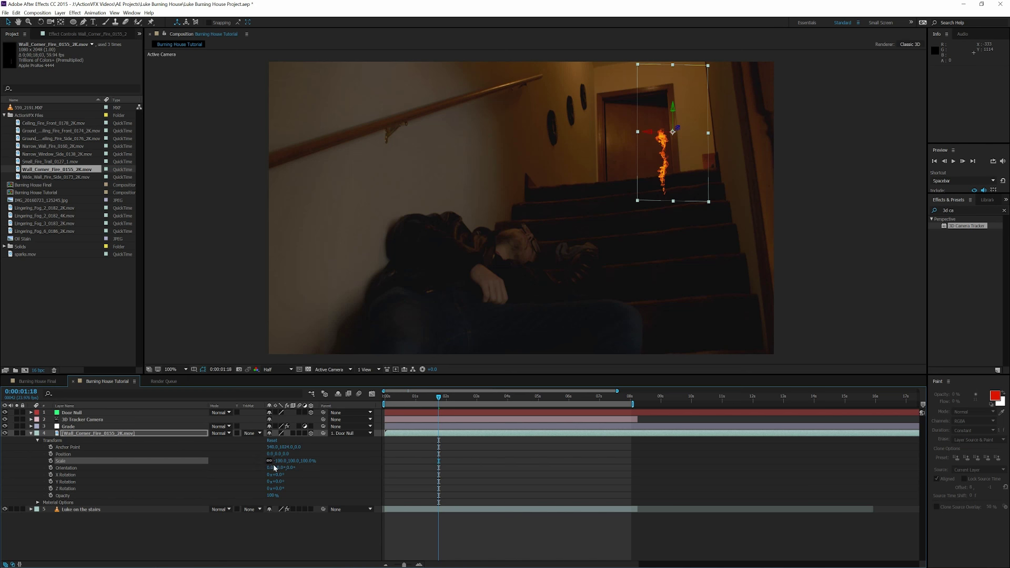
click(293, 461)
text(100)
key(Return)
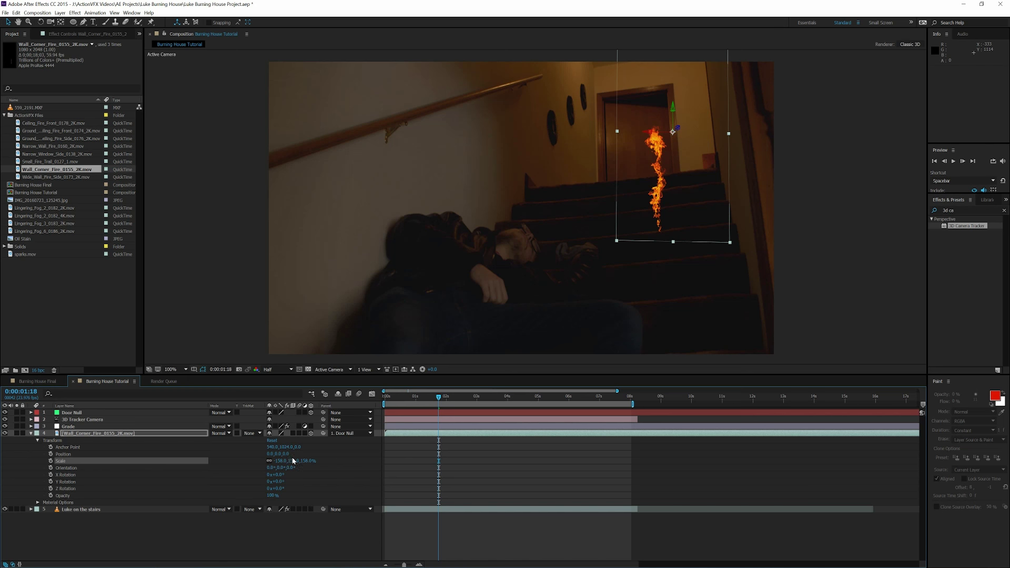
Step: Set the preview resolution to Full and move the fire up onto the door frame's right edge
click(276, 369)
click(274, 378)
scroll(649, 207, up, 1)
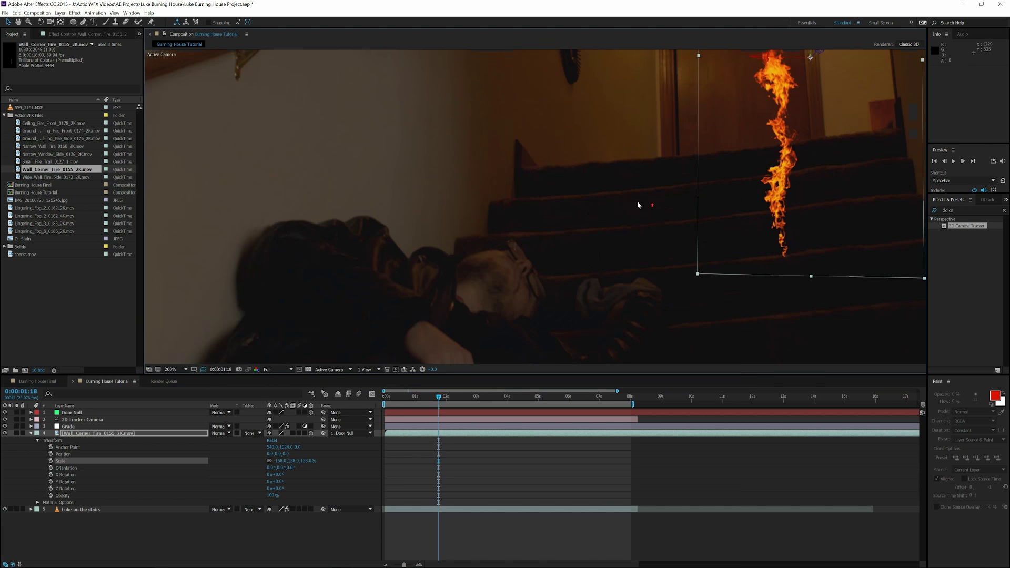
drag(630, 182, 429, 331)
drag(582, 271, 593, 156)
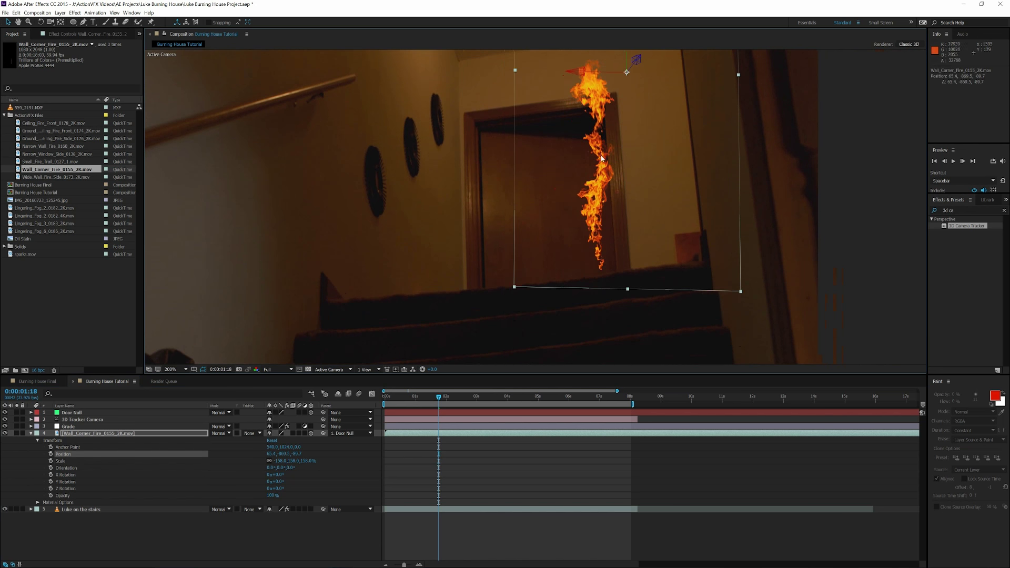
Step: Fine-tune the fire's position and Z orientation so the flames follow the door frame's right edge
drag(589, 221, 593, 235)
drag(292, 468, 290, 468)
drag(600, 248, 594, 252)
drag(294, 468, 293, 468)
drag(595, 249, 595, 247)
drag(294, 468, 295, 467)
drag(591, 247, 592, 247)
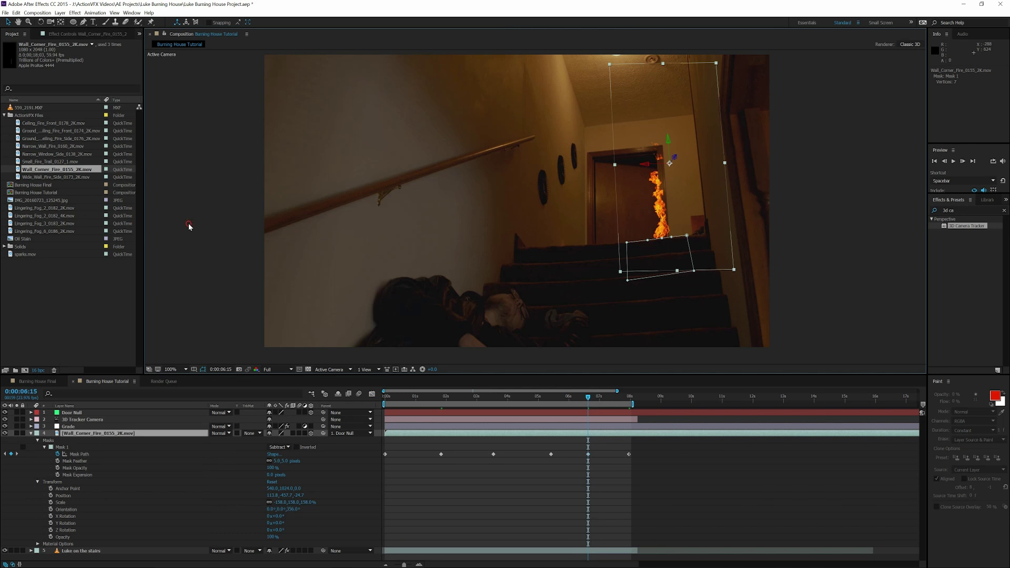
Step: Set the wall corner fire layer's blending mode to Screen and deselect the layer
click(189, 227)
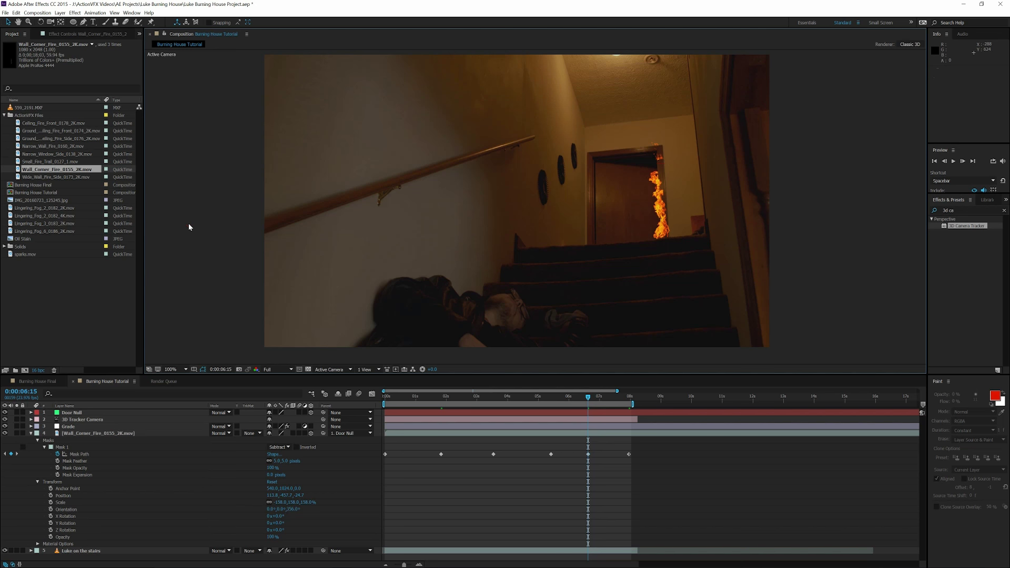
click(125, 434)
click(219, 434)
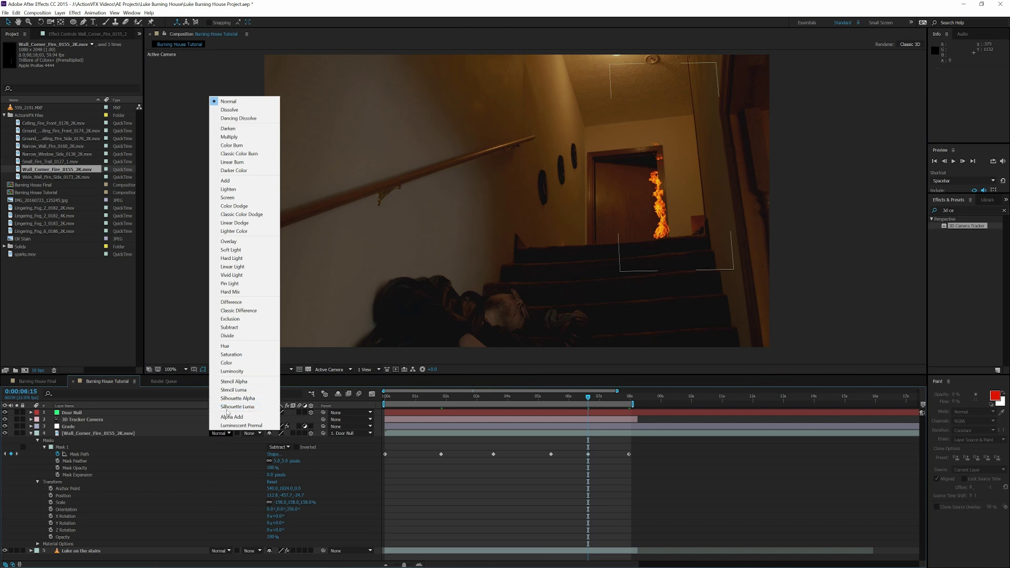
click(228, 198)
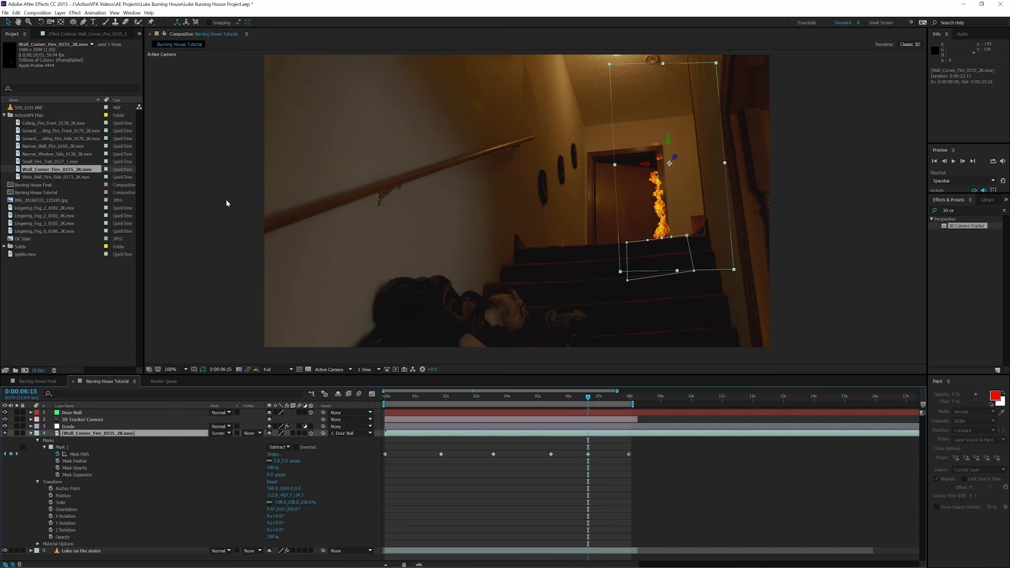
click(228, 204)
Step: Lower the preview resolution to Half and play back the composition to review the tracked door fire
click(278, 370)
click(271, 387)
drag(533, 399, 448, 403)
key(space)
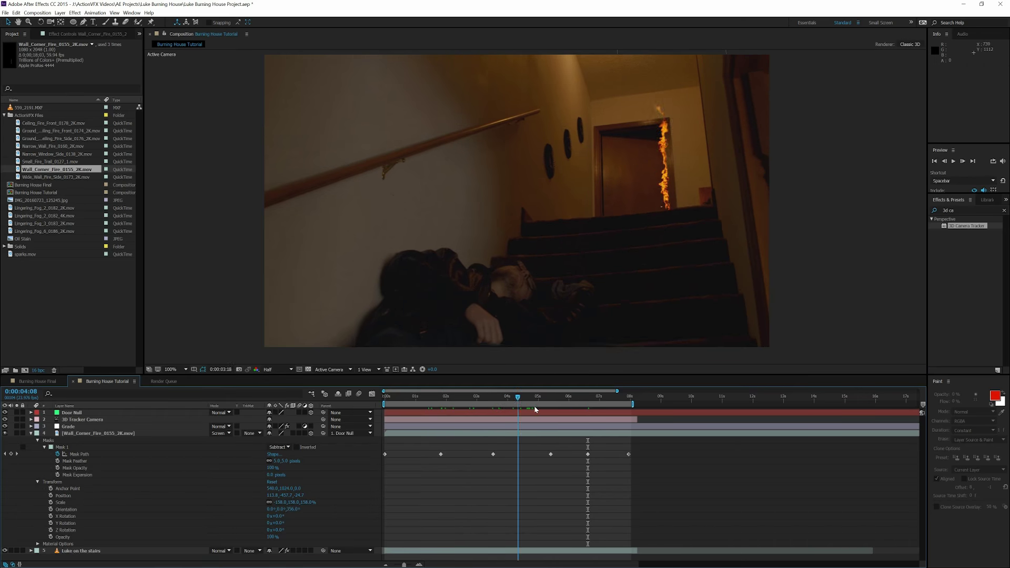
Step: Preview the Ground_Wall_Ceiling_Fire_Front_0174_2K.mov footage and add it to the composition just below the Grade layer
key(space)
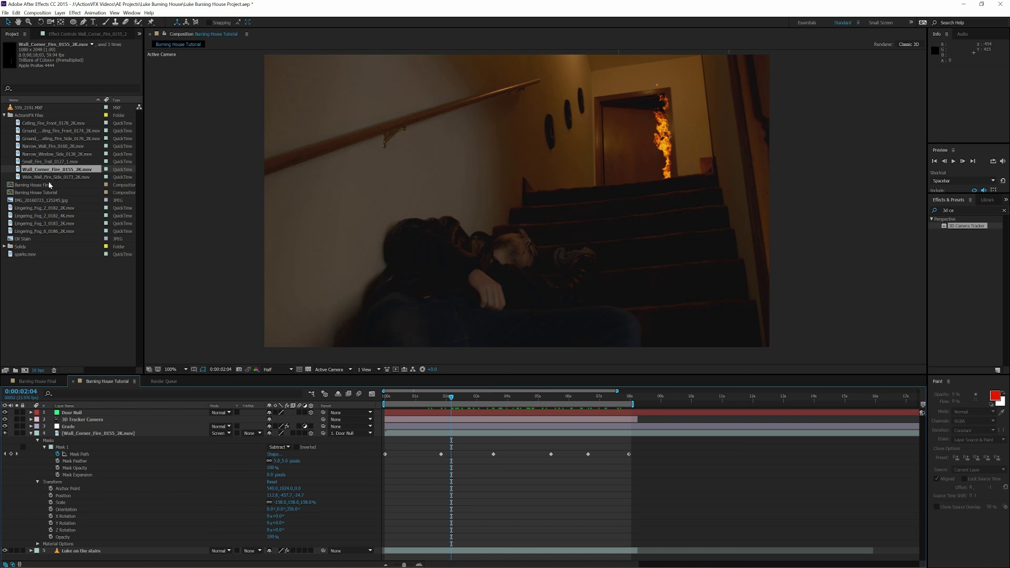
double_click(60, 130)
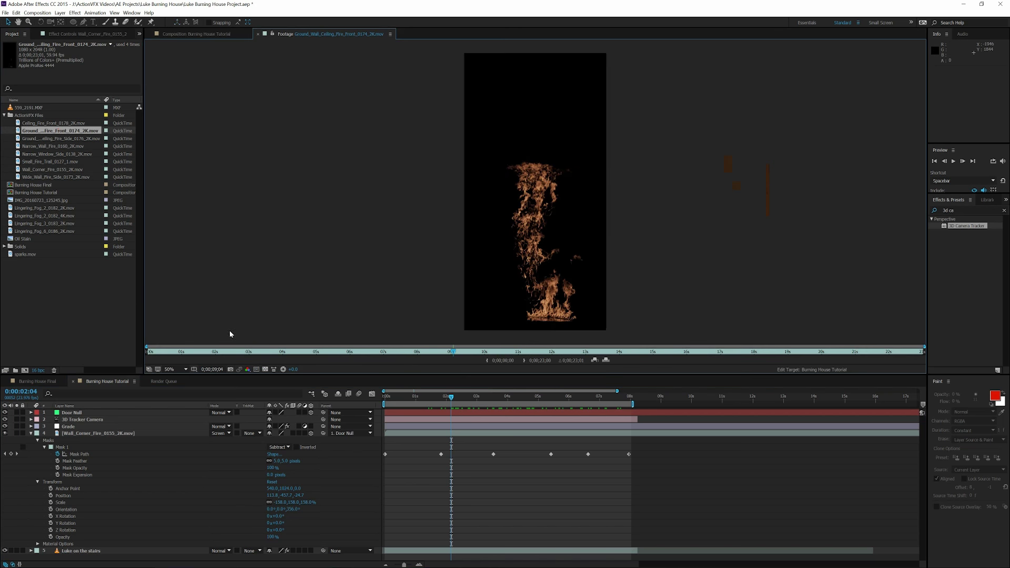
drag(158, 354, 460, 342)
click(258, 34)
drag(83, 130, 111, 434)
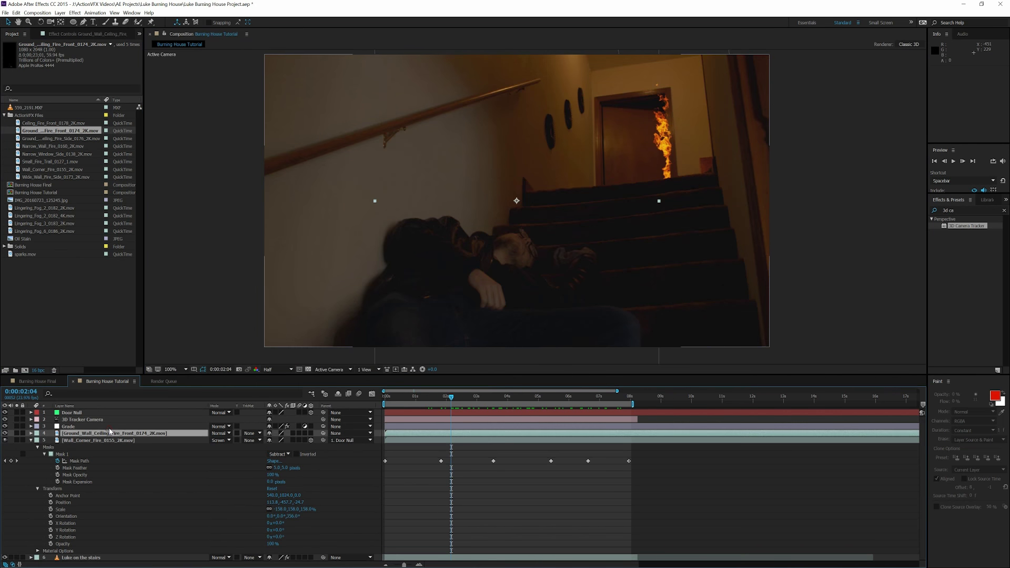
Step: Time-stretch the ground wall ceiling fire layer to 130% and slide it about 7 seconds earlier in the timeline
right_click(111, 434)
mouse_move(174, 182)
click(227, 200)
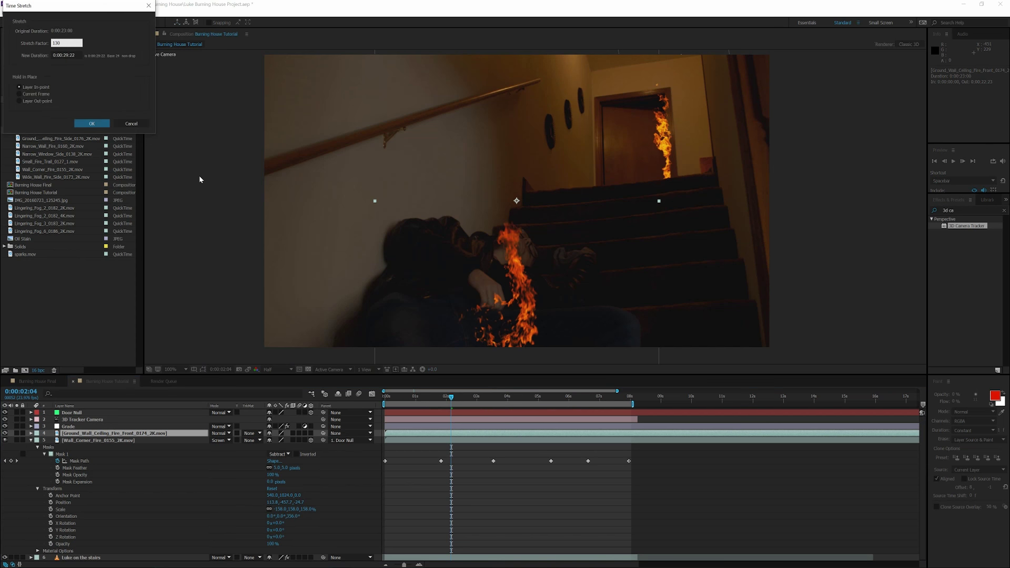
key(Return)
drag(676, 434, 465, 439)
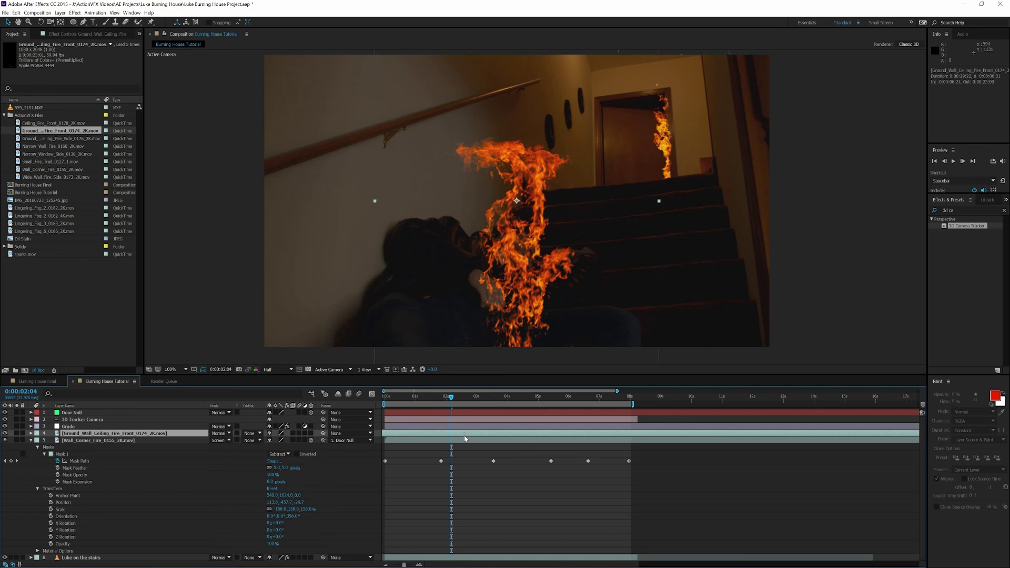
Step: Parent the ground wall ceiling fire layer to Door Null and make it a 3D layer
click(367, 433)
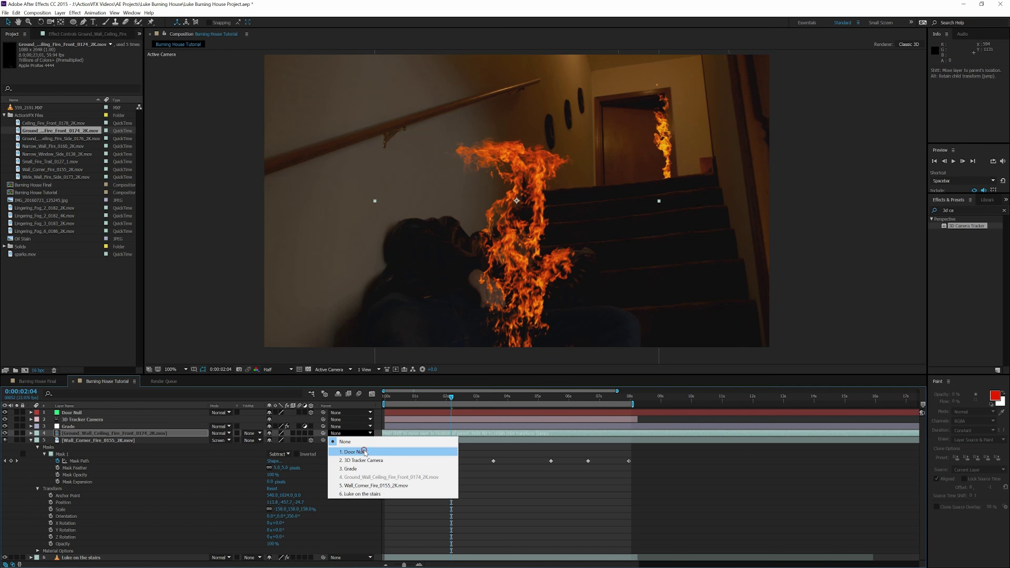
click(365, 452)
click(311, 433)
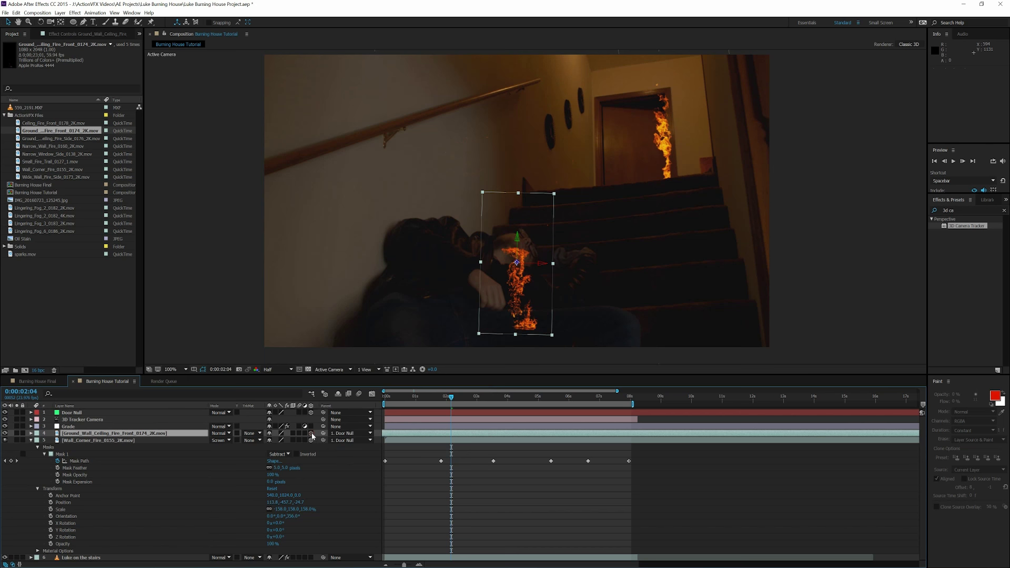
Step: Collapse the wall corner fire's properties and set the ground wall ceiling fire's position to 0, 0, 0
click(30, 441)
click(30, 433)
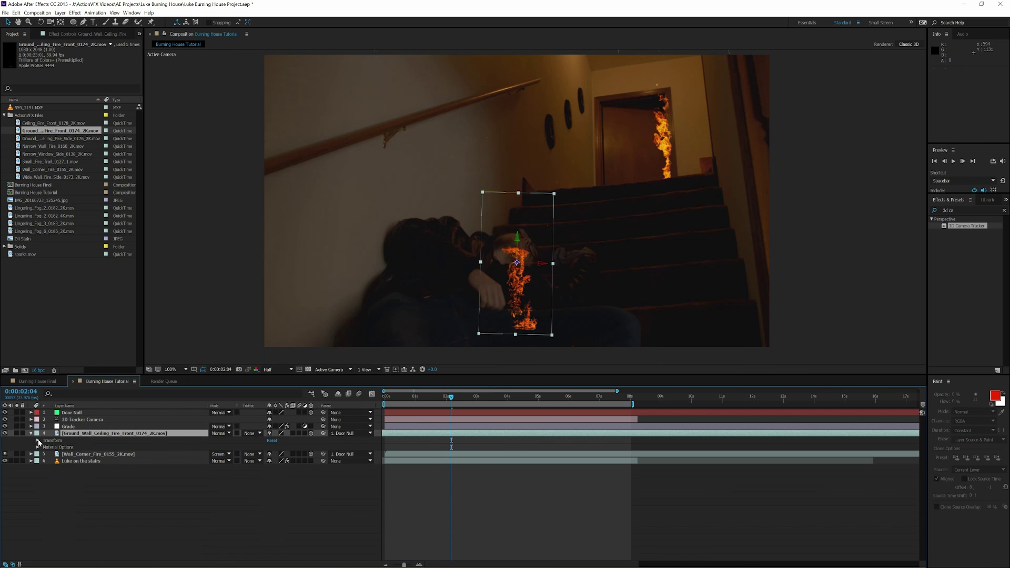
click(38, 440)
click(271, 456)
text(0)
key(Return)
click(279, 453)
text(0)
key(Return)
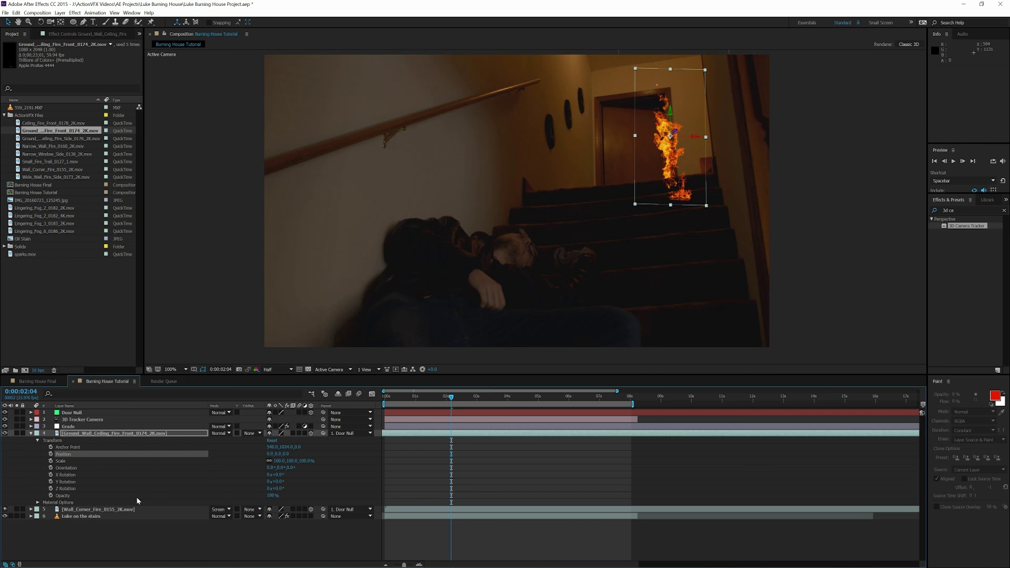
Step: Flip the ground wall ceiling fire horizontally with a negative X scale and set its proportional scale to 181%
click(277, 461)
text(-100)
key(Return)
click(268, 461)
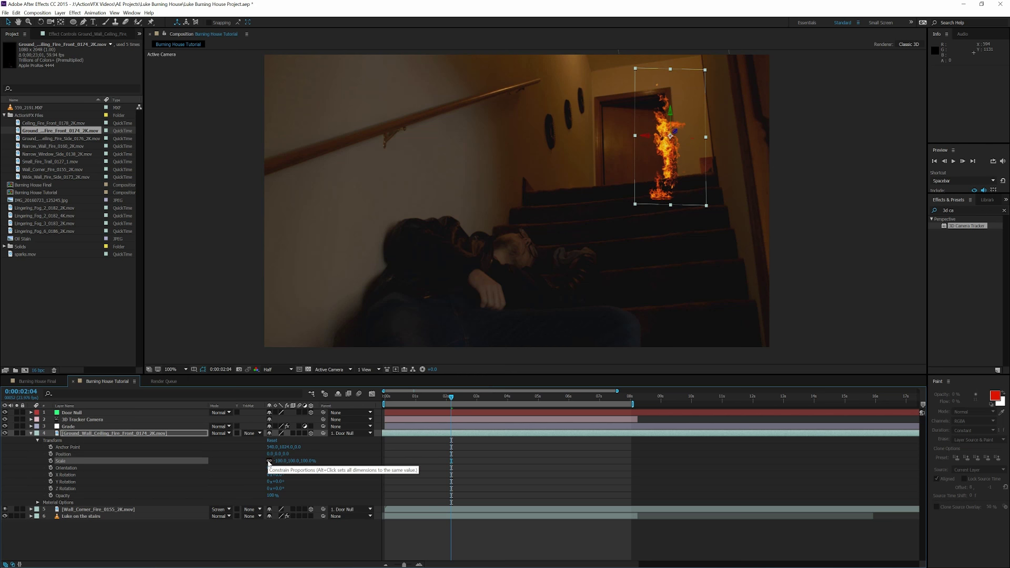
click(303, 462)
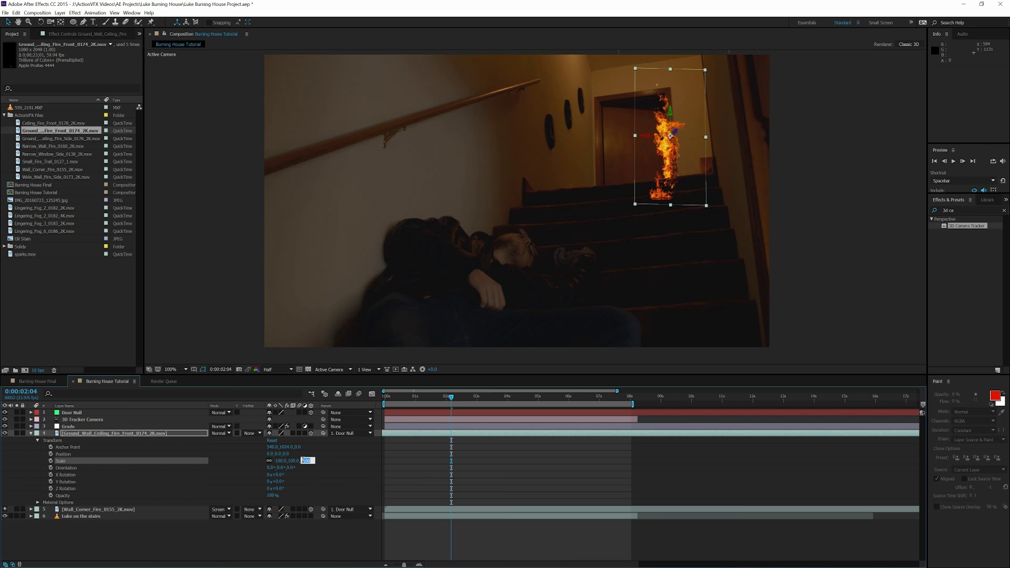
text(181)
key(Return)
Step: Move the ground wall ceiling fire onto the doorway at about -469, -753, -92 and tilt its Z orientation to 357°
mouse_move(629, 181)
mouse_down()
mouse_move(609, 187)
mouse_move(621, 188)
mouse_up()
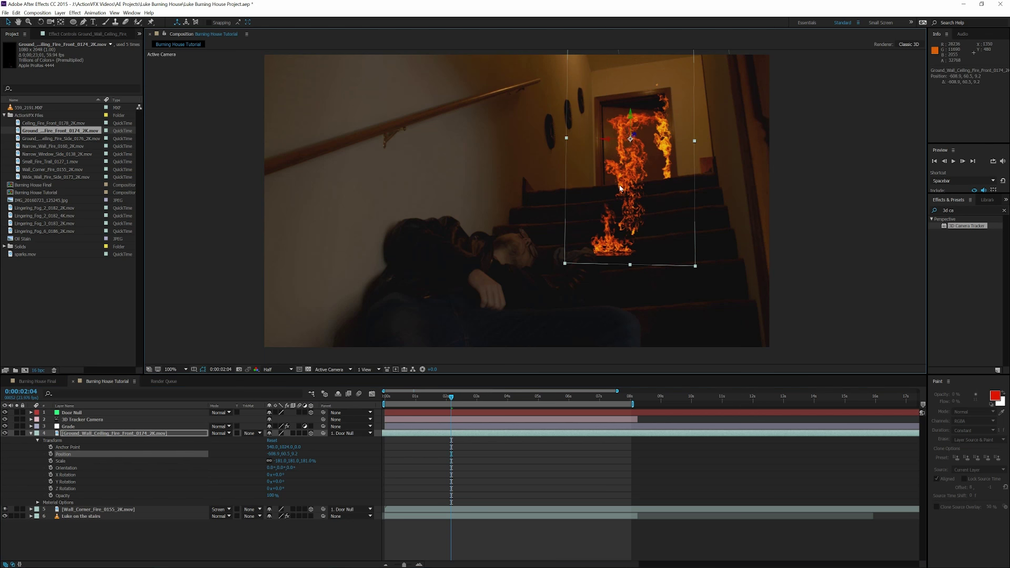
scroll(621, 188, up, 1)
key(space)
drag(646, 174, 549, 352)
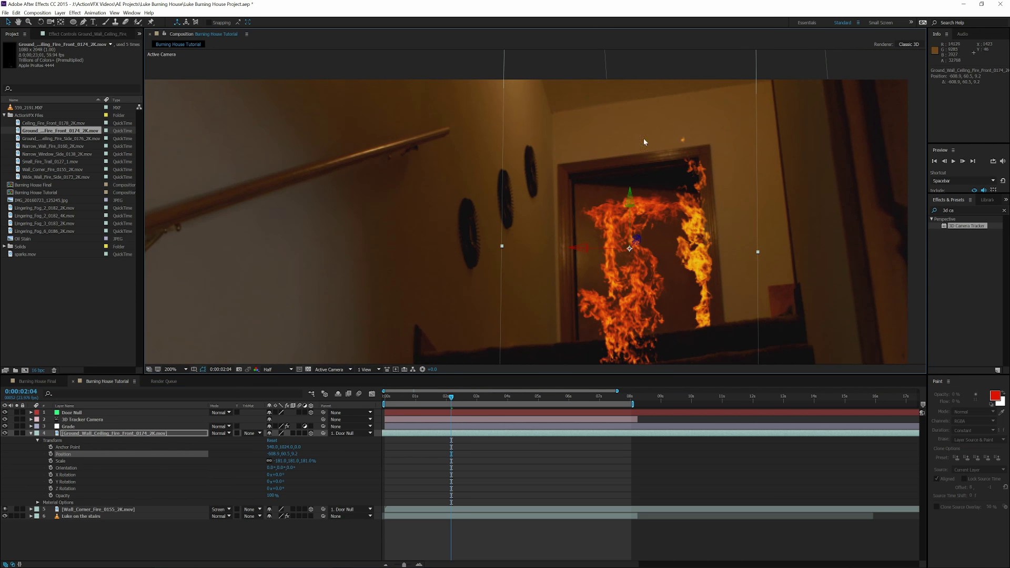
drag(643, 288, 643, 173)
drag(293, 468, 291, 468)
drag(607, 210, 627, 207)
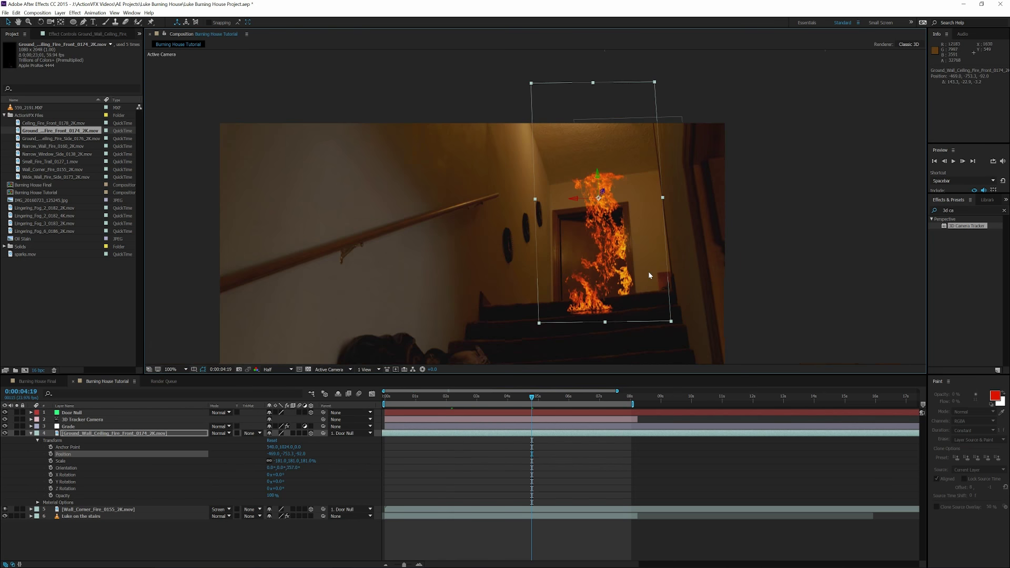
Step: Set the ground wall ceiling fire's blending mode to Screen and apply the Curves effect to it
click(220, 433)
click(238, 198)
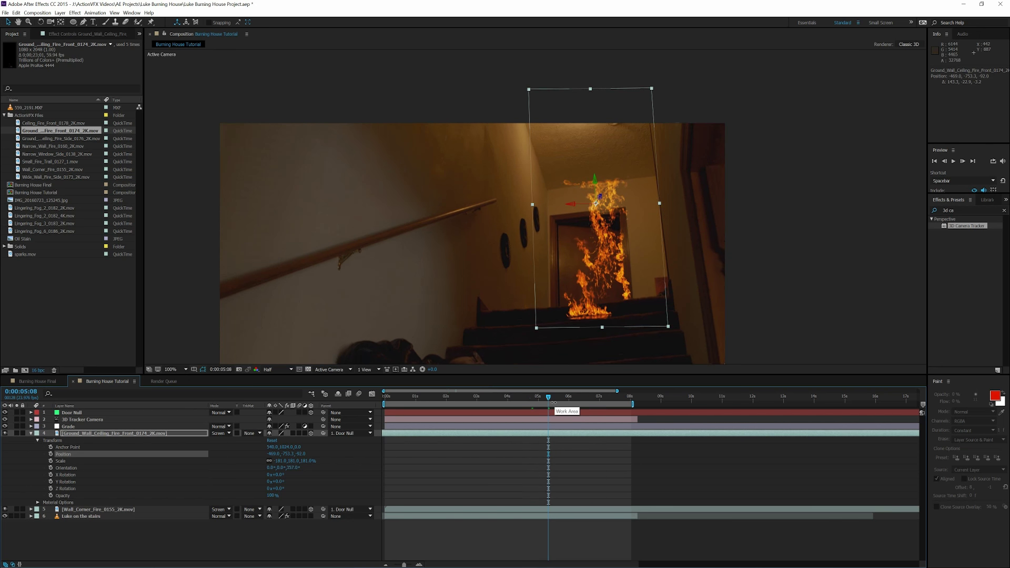
click(956, 211)
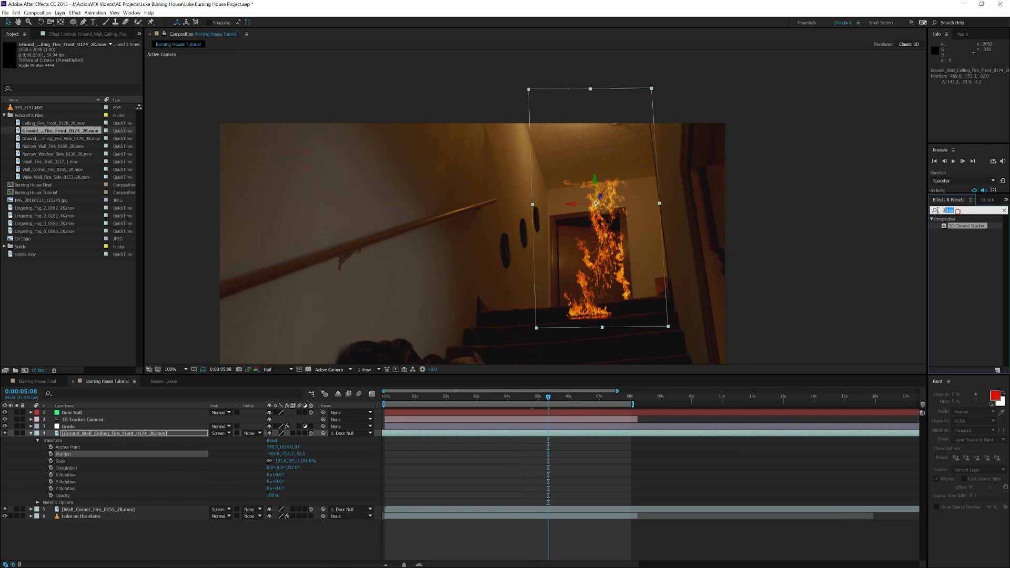
text(curve)
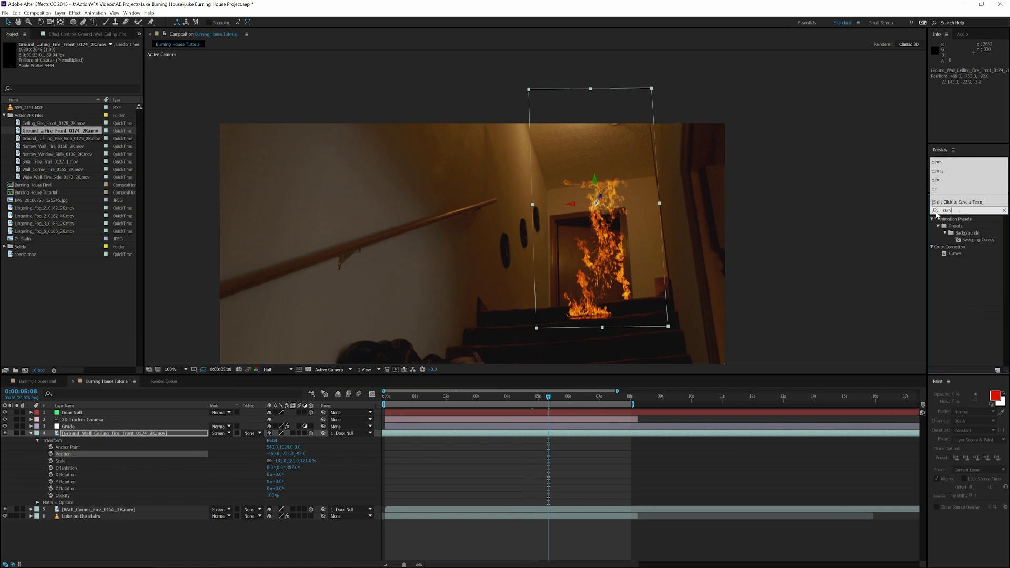
double_click(955, 254)
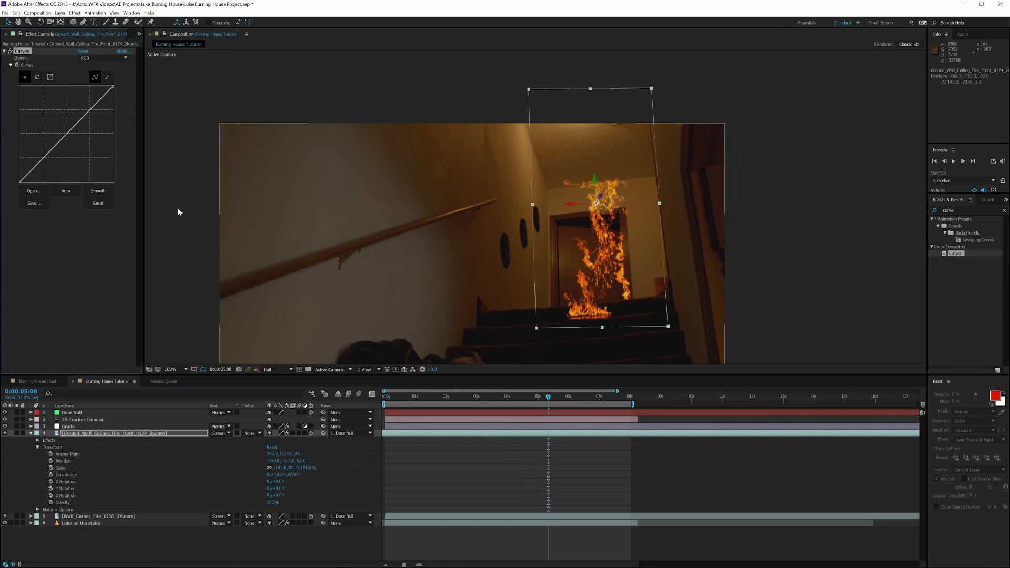
Step: Raise the Alpha channel curve slightly to make the fire denser and scrub through the shot to check it
click(90, 59)
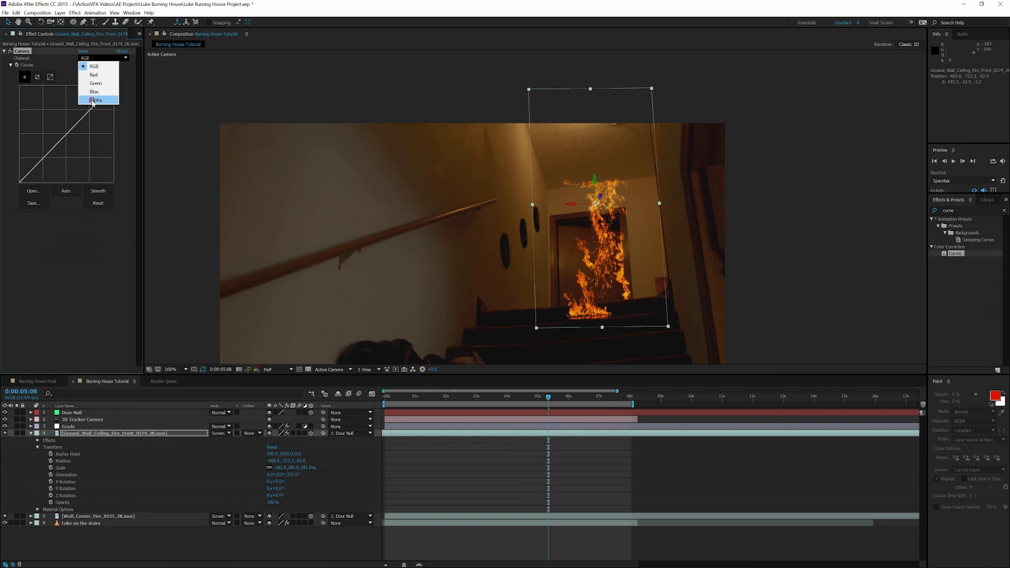
click(93, 100)
drag(61, 133, 54, 127)
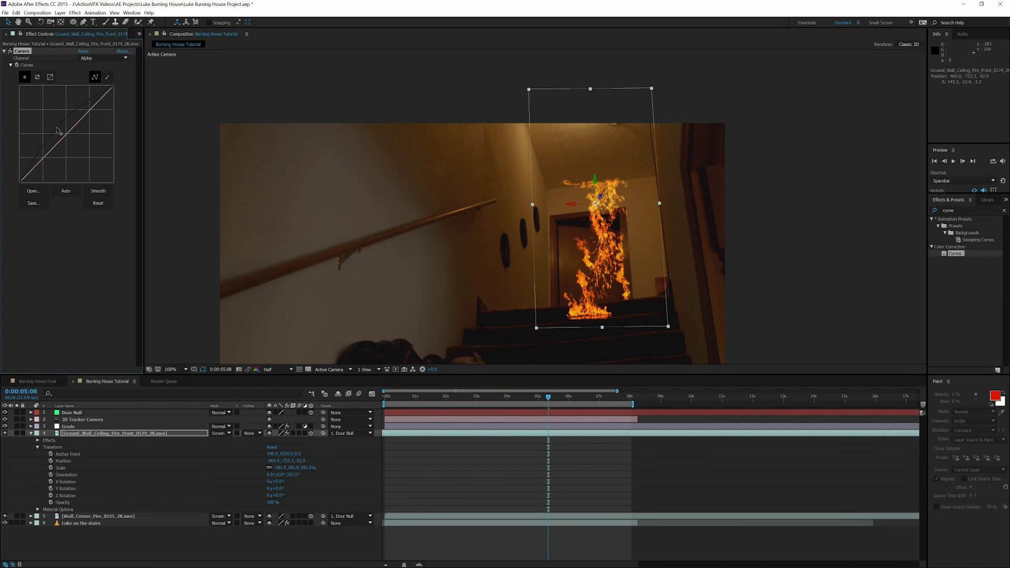
drag(479, 269, 476, 194)
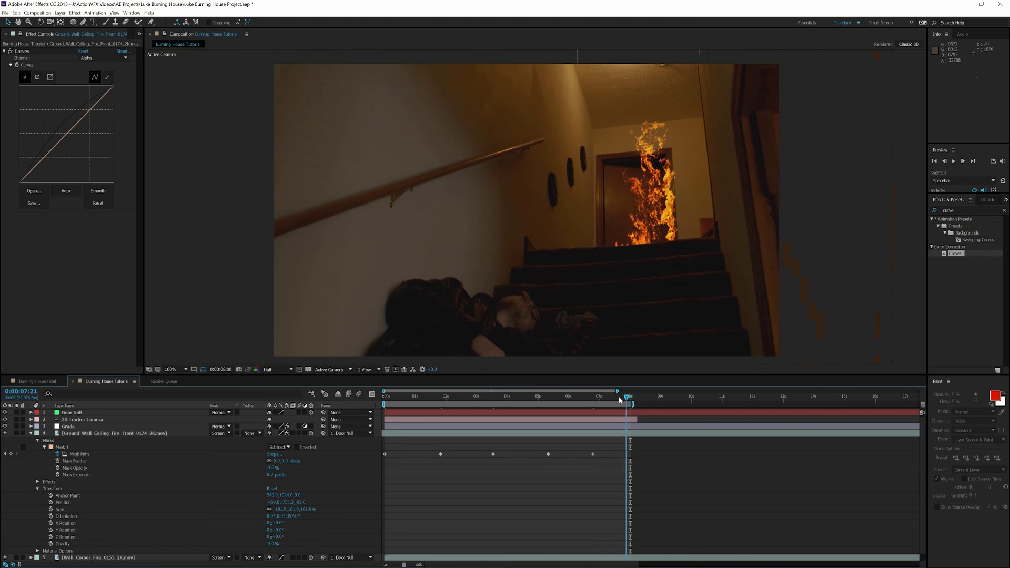
drag(626, 398, 476, 402)
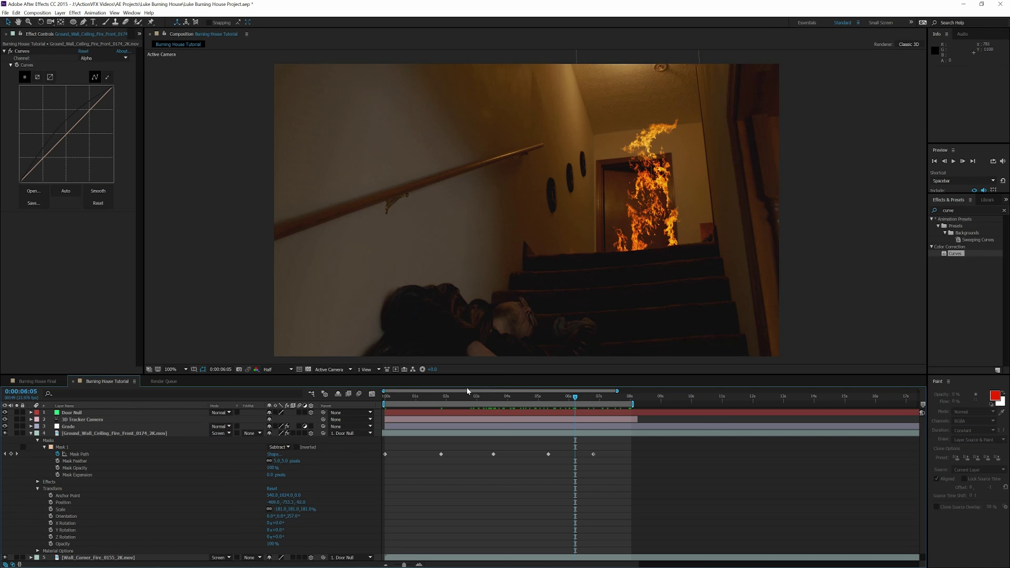
Step: Preview the Ceiling_Fire_Front_0178_2K.mov footage and add it to the composition just below the Grade layer
click(140, 34)
click(142, 43)
double_click(57, 122)
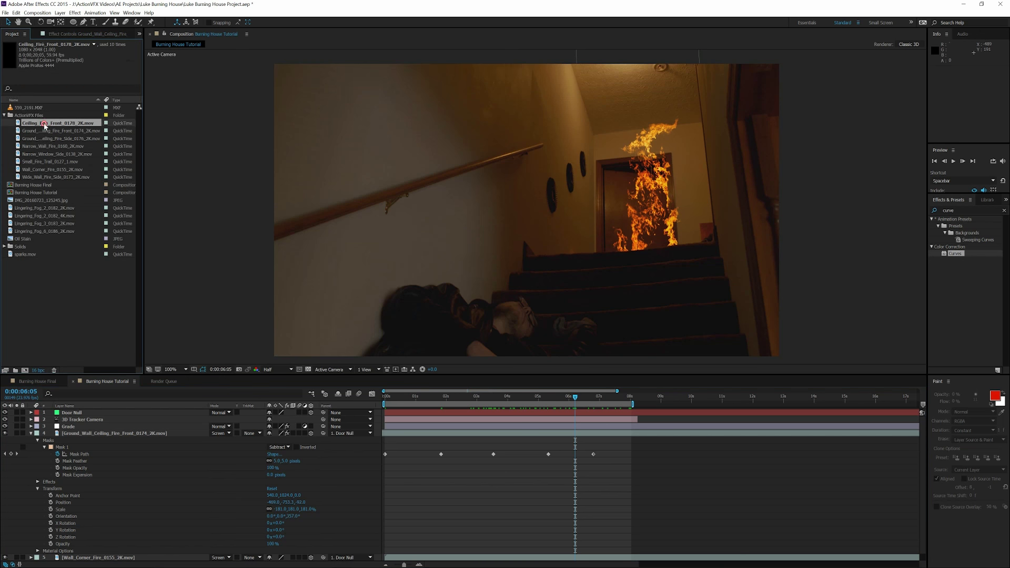
drag(160, 353, 407, 362)
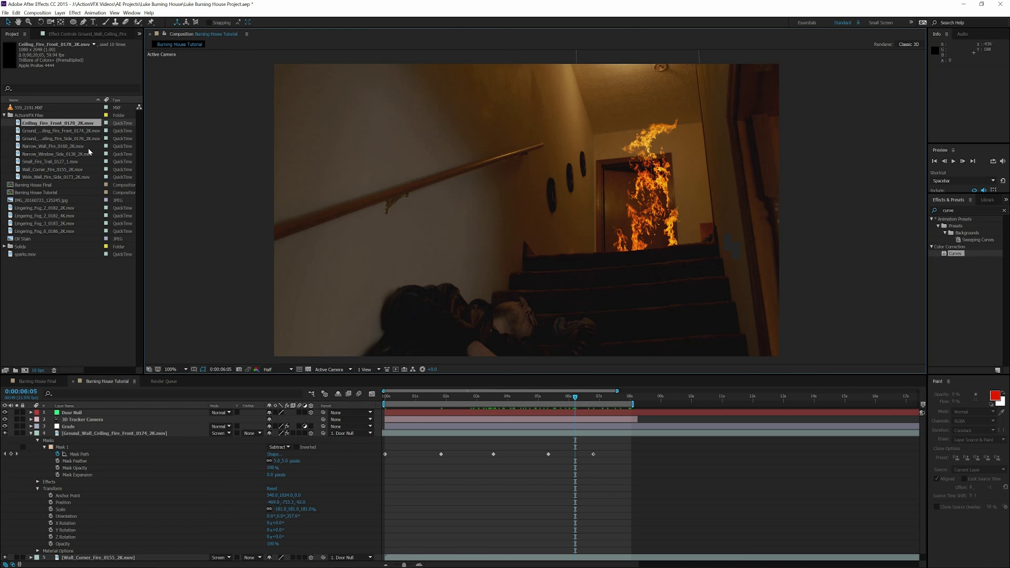
drag(63, 125, 99, 432)
Step: Time-stretch the ceiling fire layer to 130% and slide it almost 9 seconds earlier in the timeline
right_click(99, 433)
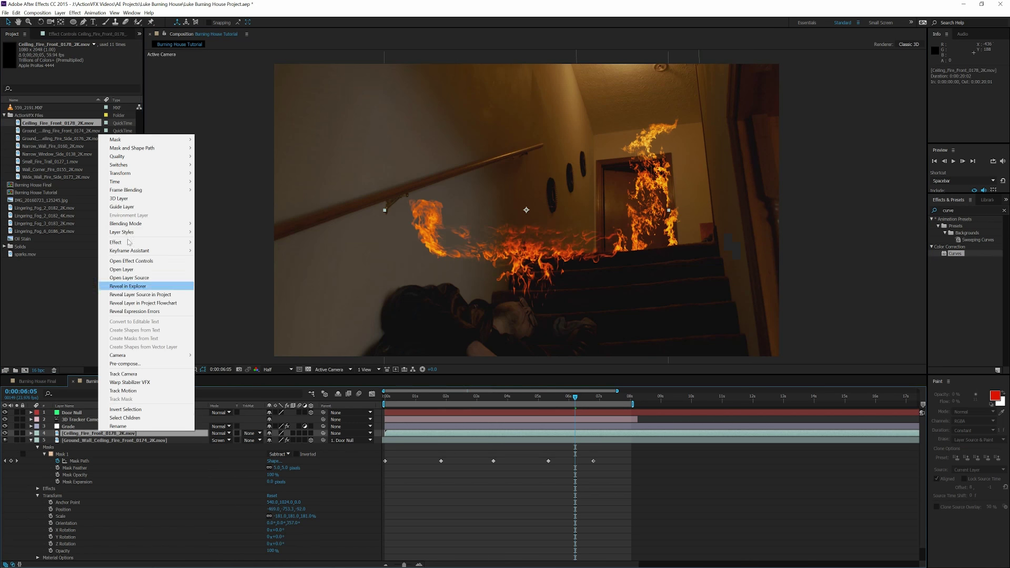
mouse_move(174, 185)
click(208, 201)
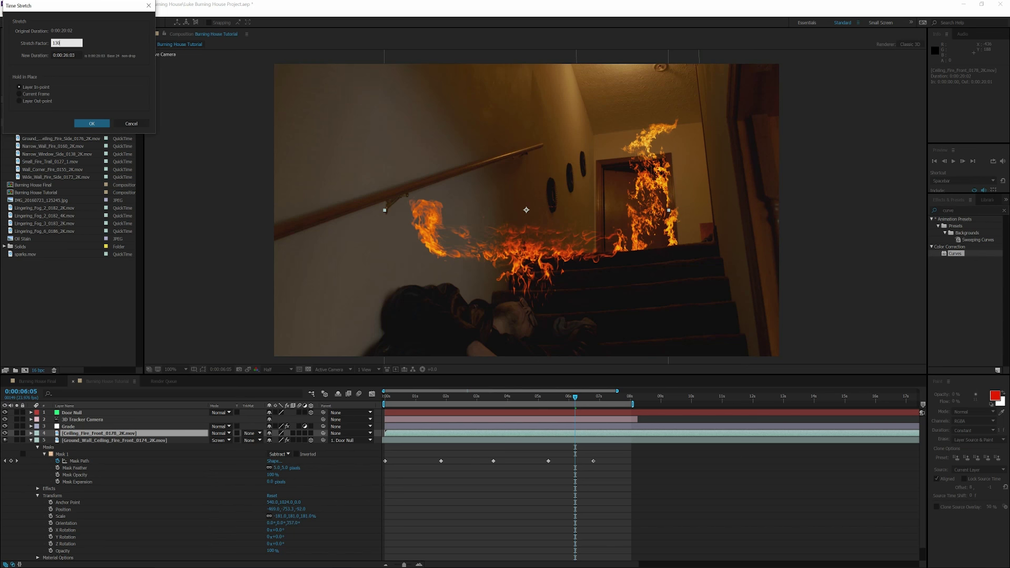
key(Return)
click(404, 397)
drag(637, 433, 370, 433)
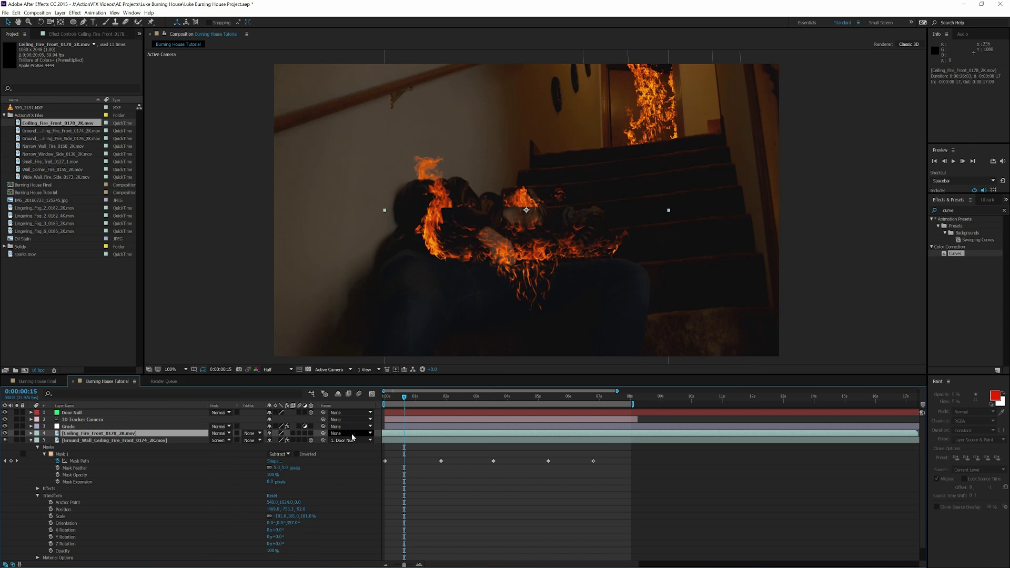
Step: Parent the ceiling fire layer to Door Null and make it a 3D layer
click(352, 434)
click(354, 452)
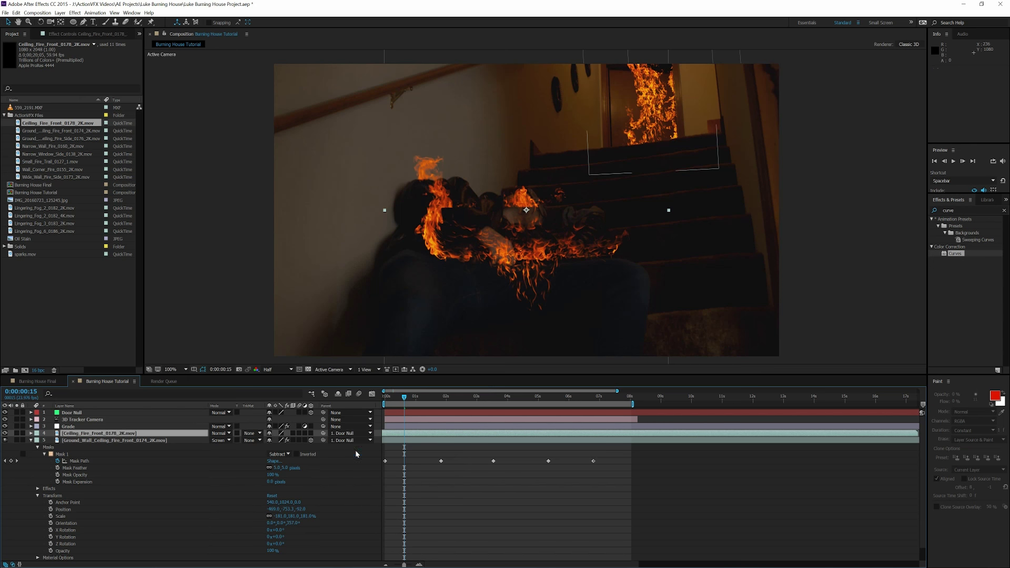
click(312, 434)
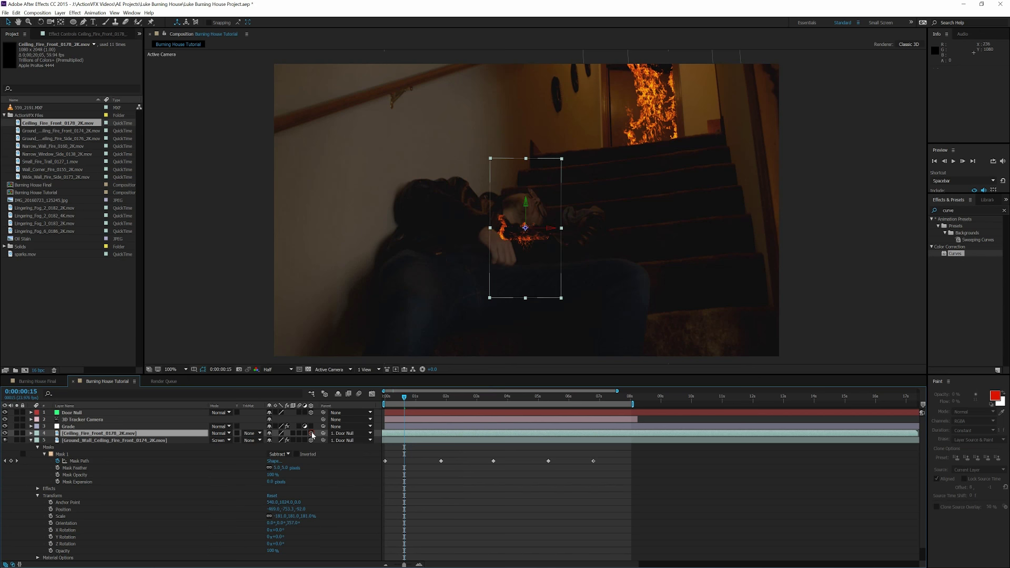
Step: Collapse the ground wall ceiling fire's properties and set the ceiling fire's position to 0, 0, 0
click(31, 440)
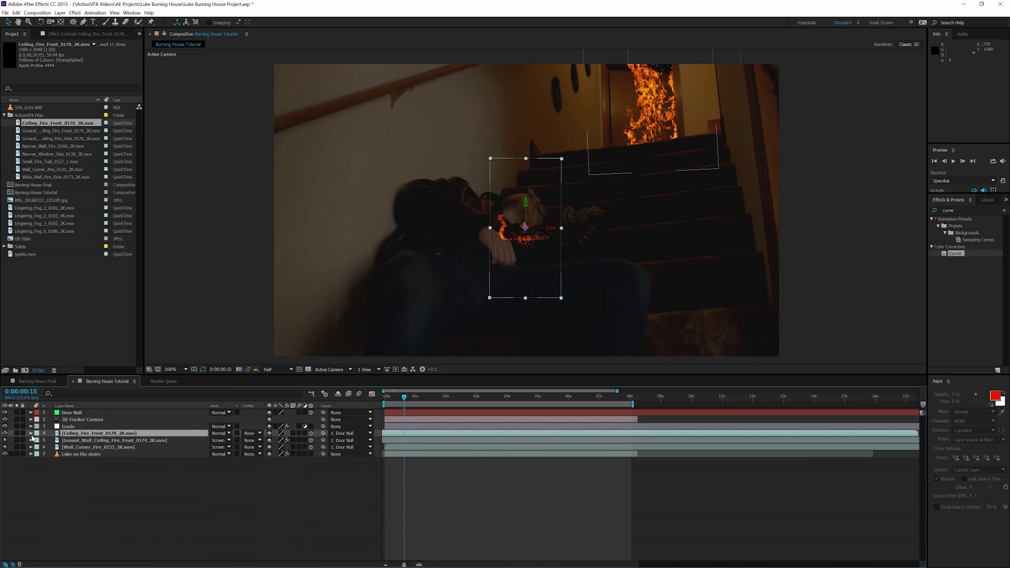
click(30, 433)
click(37, 440)
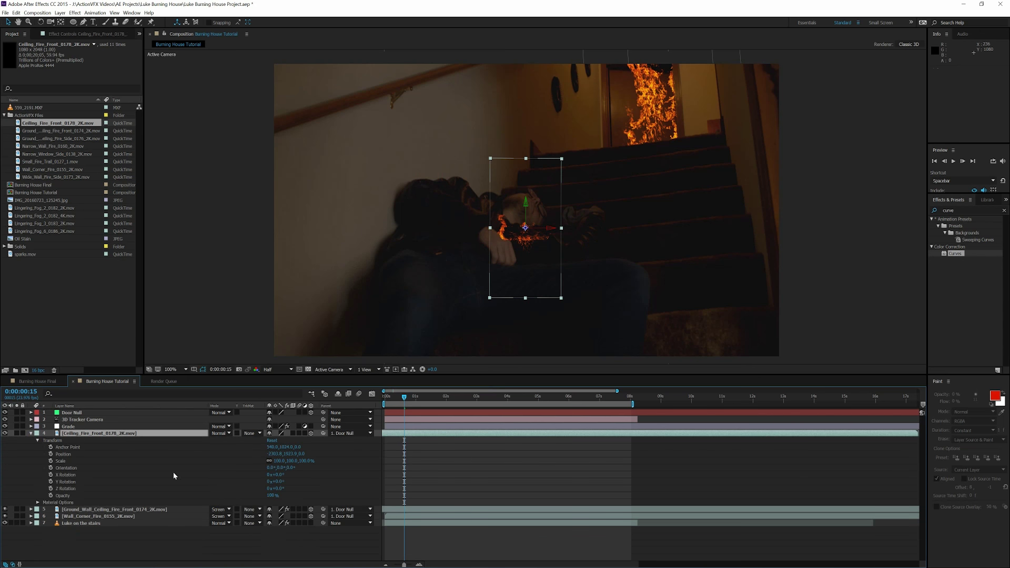
click(273, 454)
text(0)
key(Return)
click(277, 454)
text(0)
key(Return)
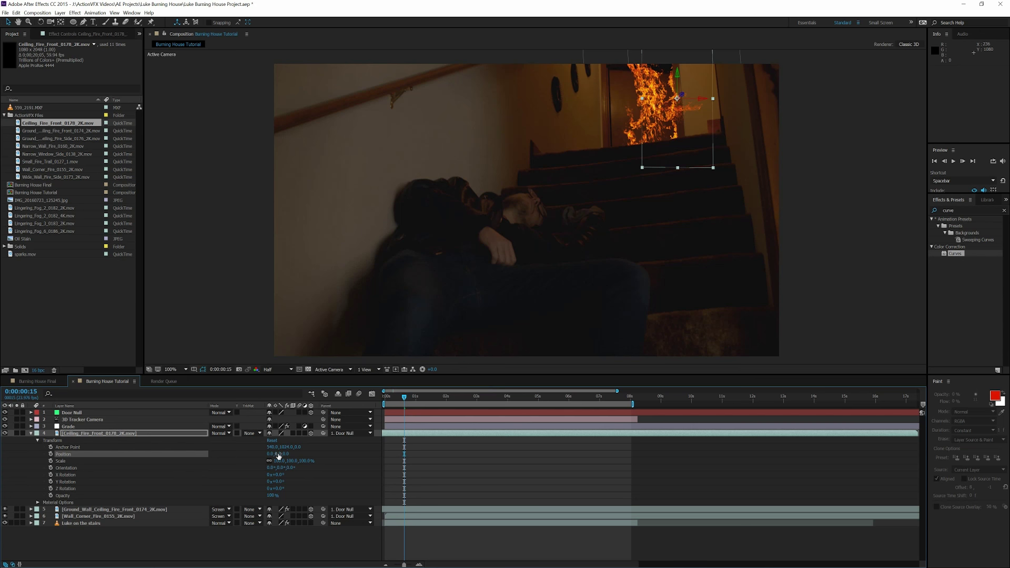
Step: At 0:00:05:01, move the ceiling fire layer up above the doorway's upper corner and scale it to 210%
click(538, 398)
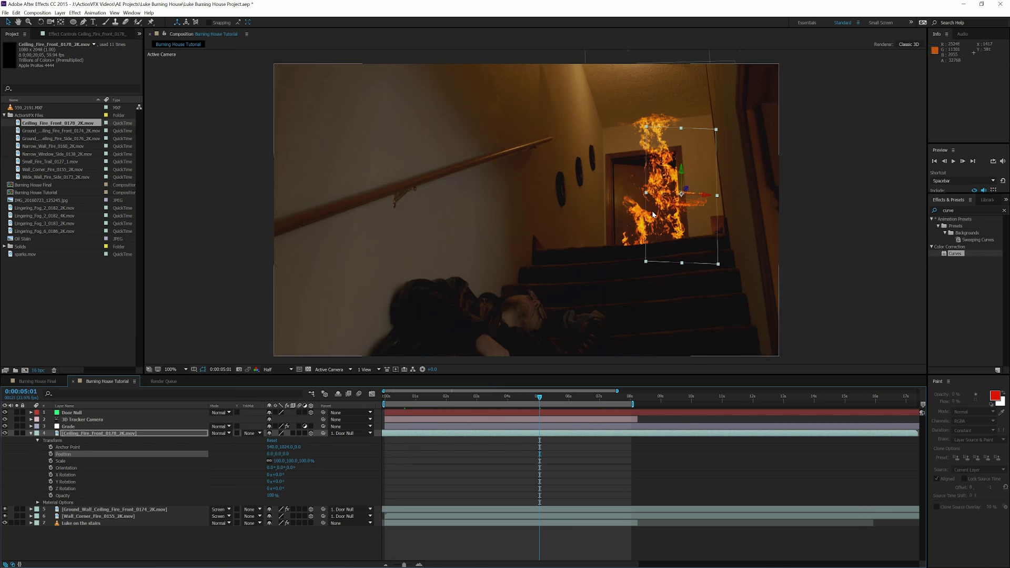
drag(652, 214, 591, 140)
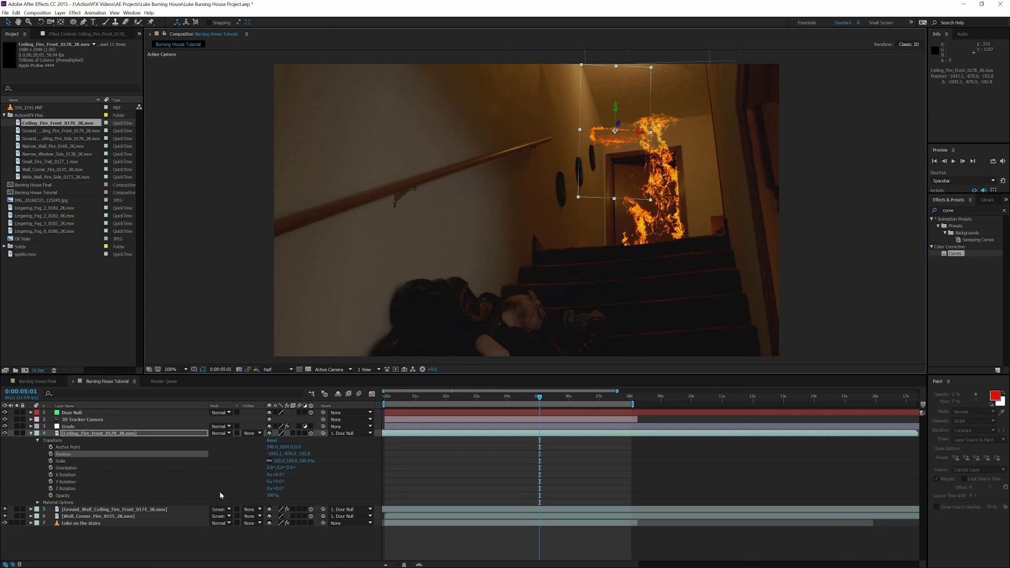
click(278, 461)
text(2)
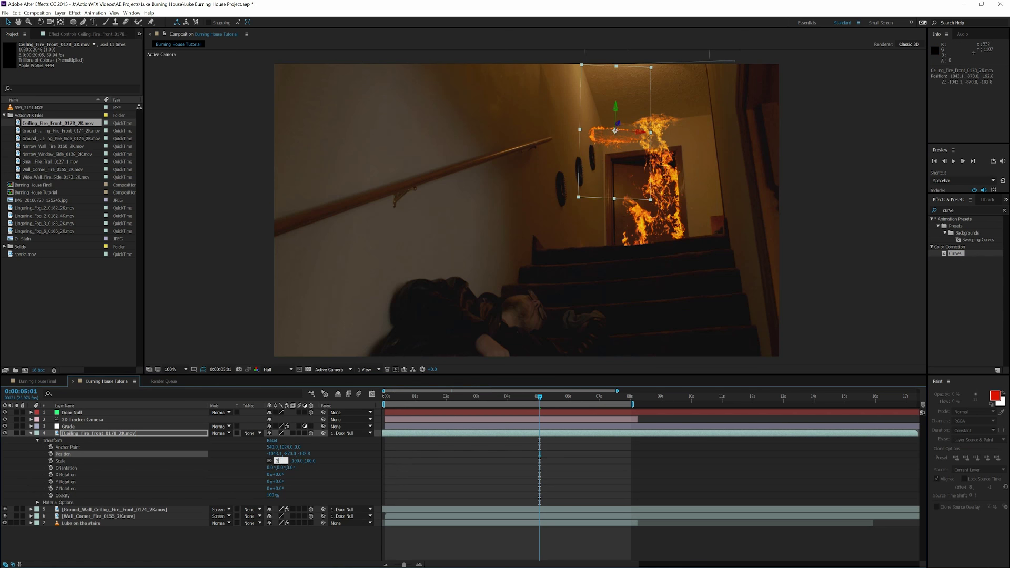
text(10)
key(Return)
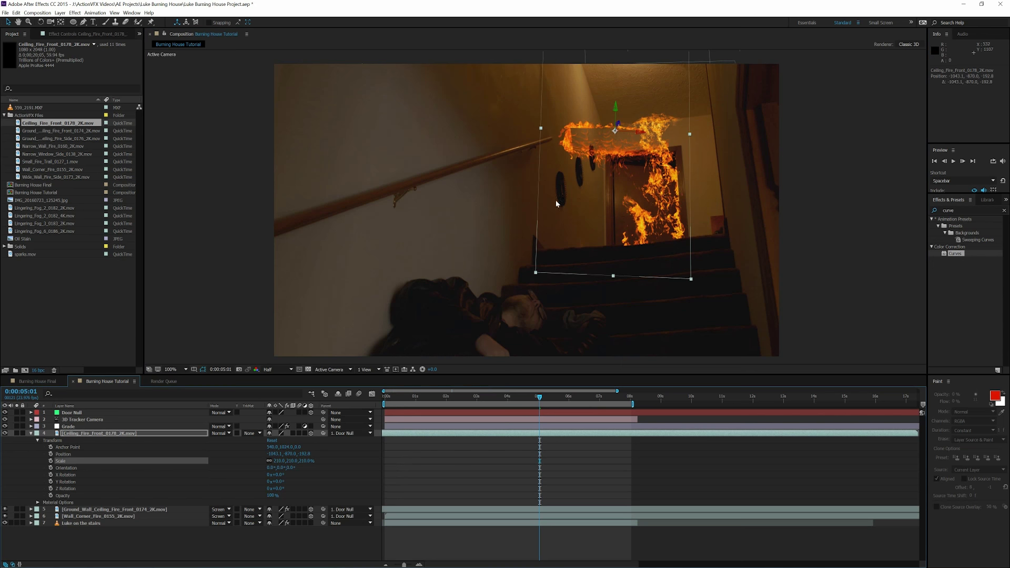
Step: Move the ceiling fire up to the ceiling edge above the doorway and tilt its Z orientation to match the ceiling line
drag(613, 182, 599, 210)
scroll(595, 215, up, 2)
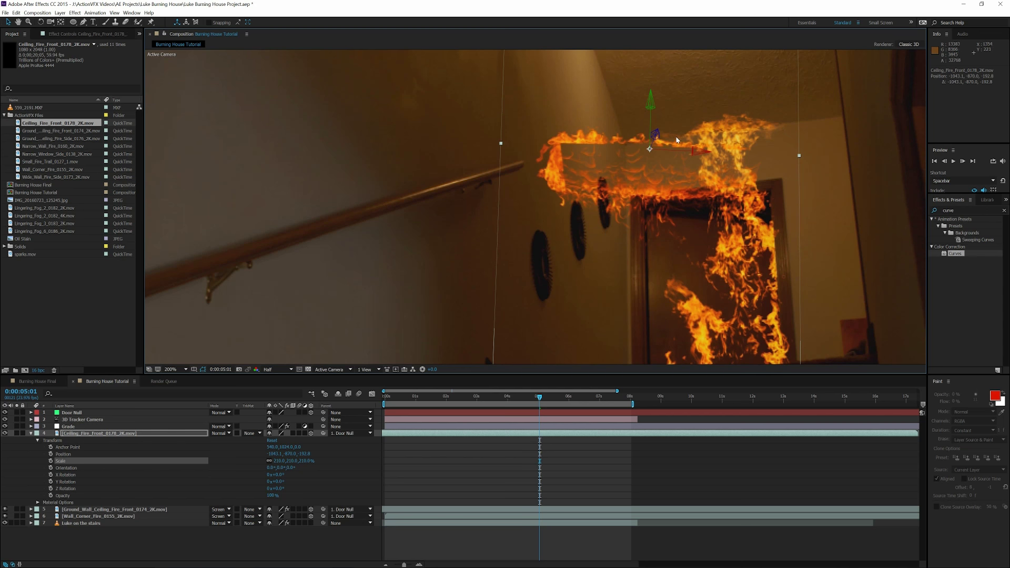
drag(641, 243, 697, 187)
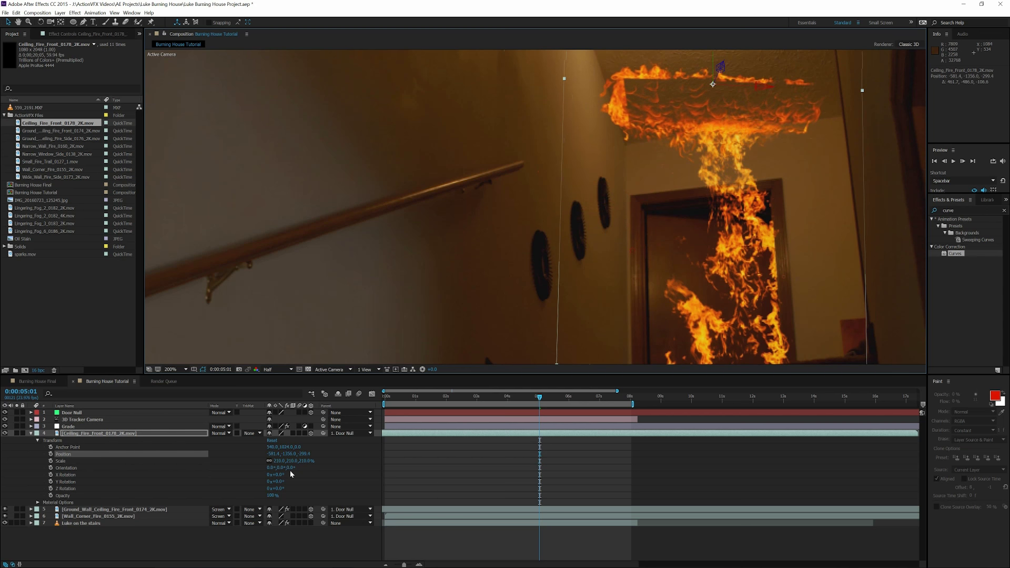
drag(291, 467, 281, 466)
mouse_move(707, 130)
mouse_down()
mouse_move(693, 120)
mouse_move(695, 132)
mouse_up()
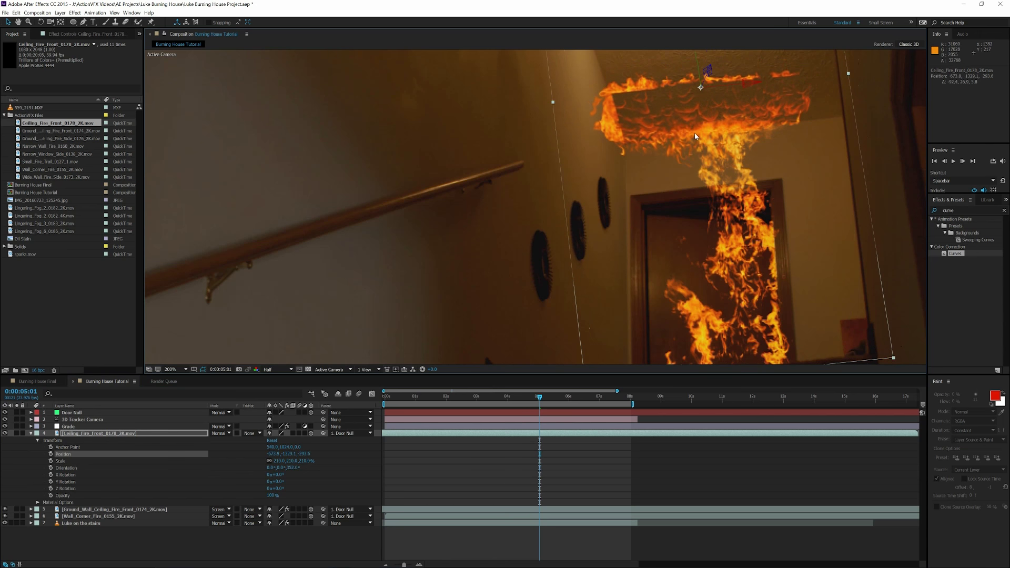
Step: Set the blending mode of the ceiling fire layer to Screen
click(220, 433)
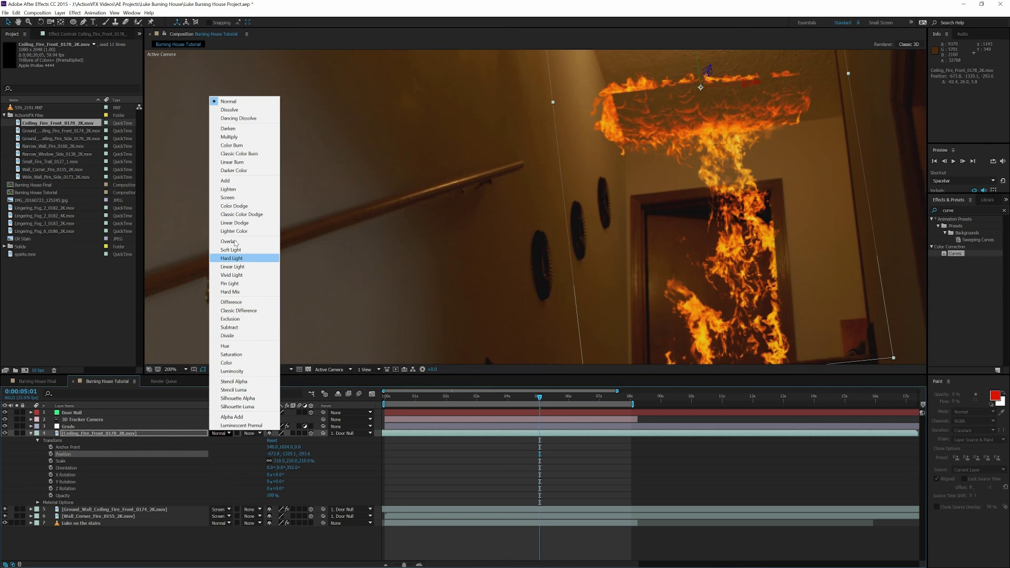
click(228, 198)
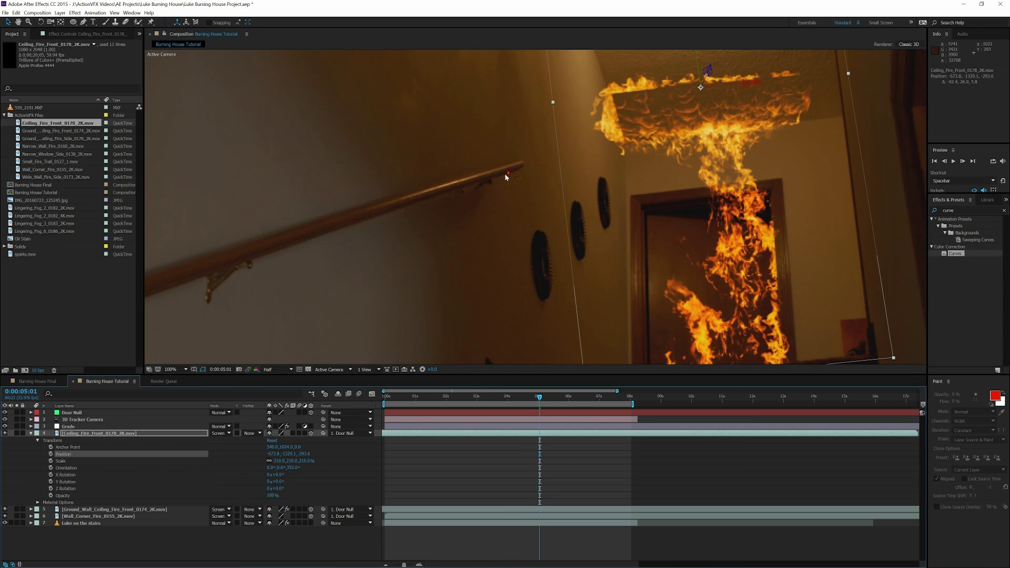
scroll(506, 178, down, 2)
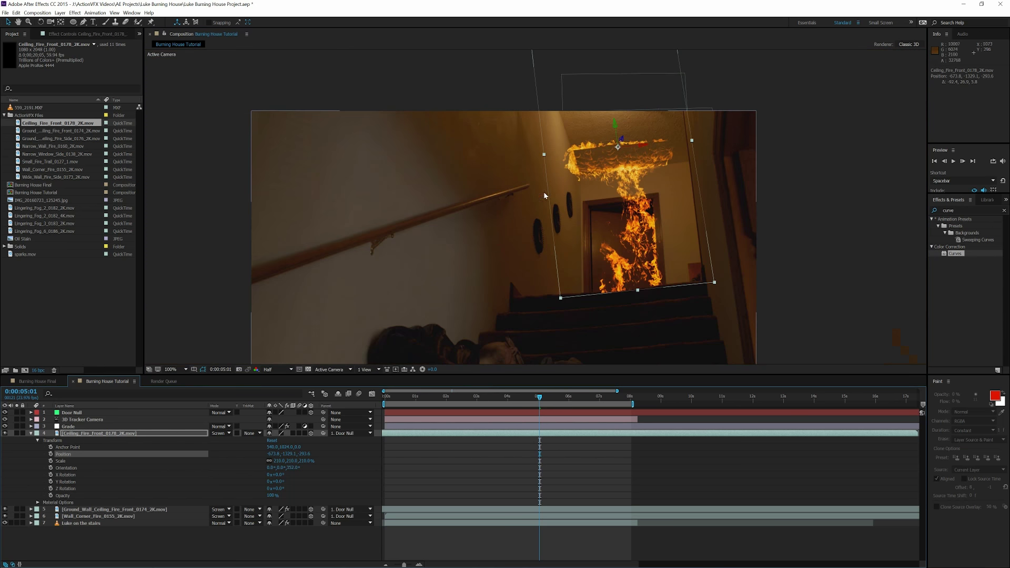
Step: Draw a closed 13-point Pen mask around the central flames of the ceiling fire, cutting off its upper edge and sides
click(83, 23)
click(601, 185)
click(589, 176)
click(586, 167)
click(589, 158)
click(603, 155)
click(616, 153)
click(630, 151)
click(642, 150)
click(654, 150)
click(662, 155)
click(665, 161)
click(657, 172)
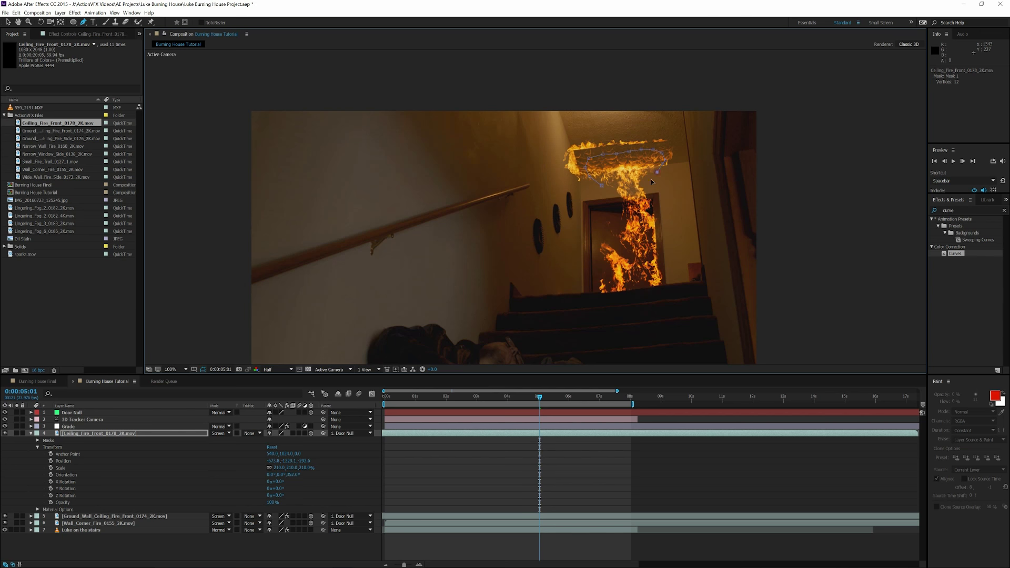
click(602, 185)
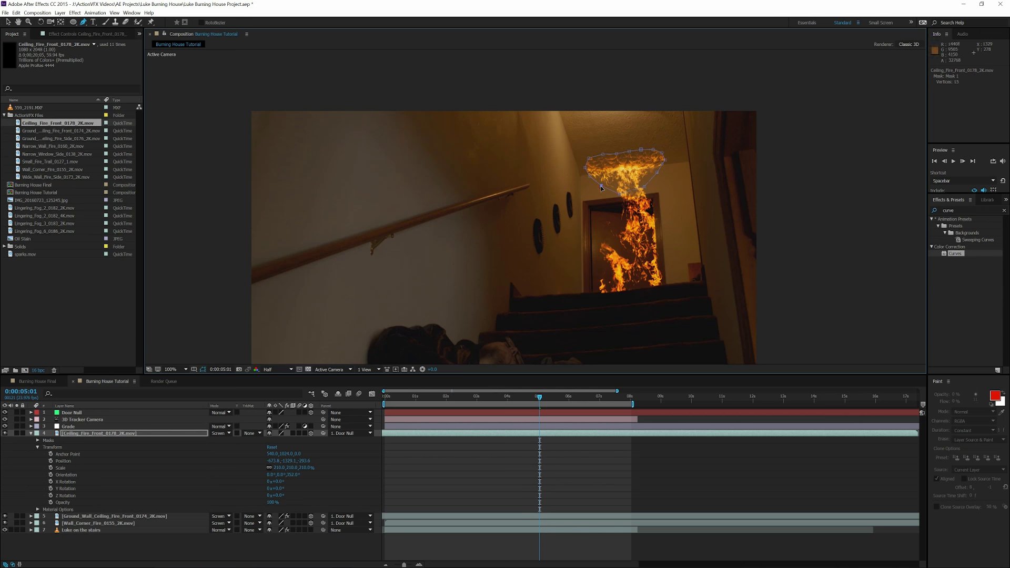
Step: Feather the edges of the ceiling fire layer's mask
click(39, 447)
click(38, 440)
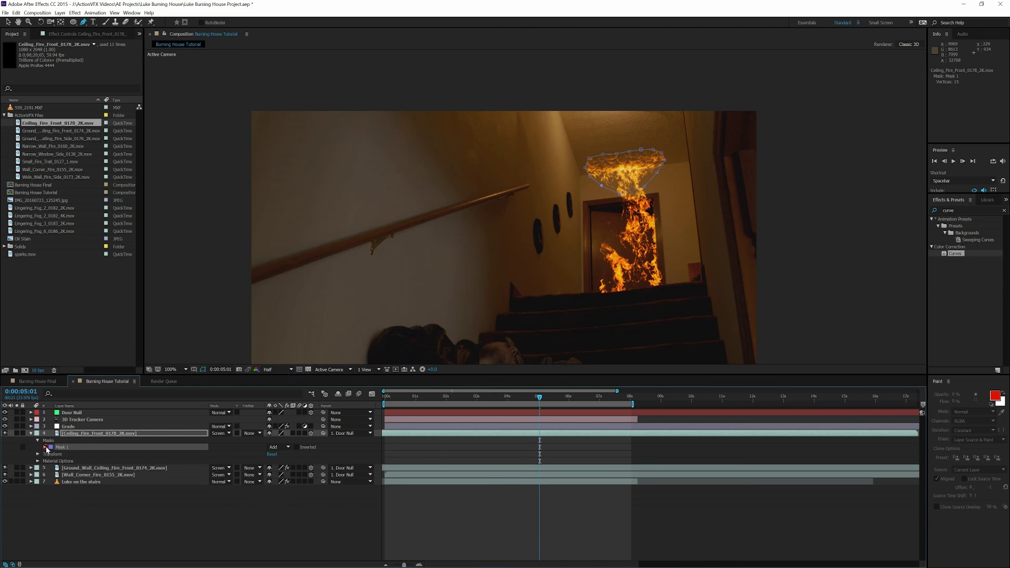
click(45, 447)
click(276, 462)
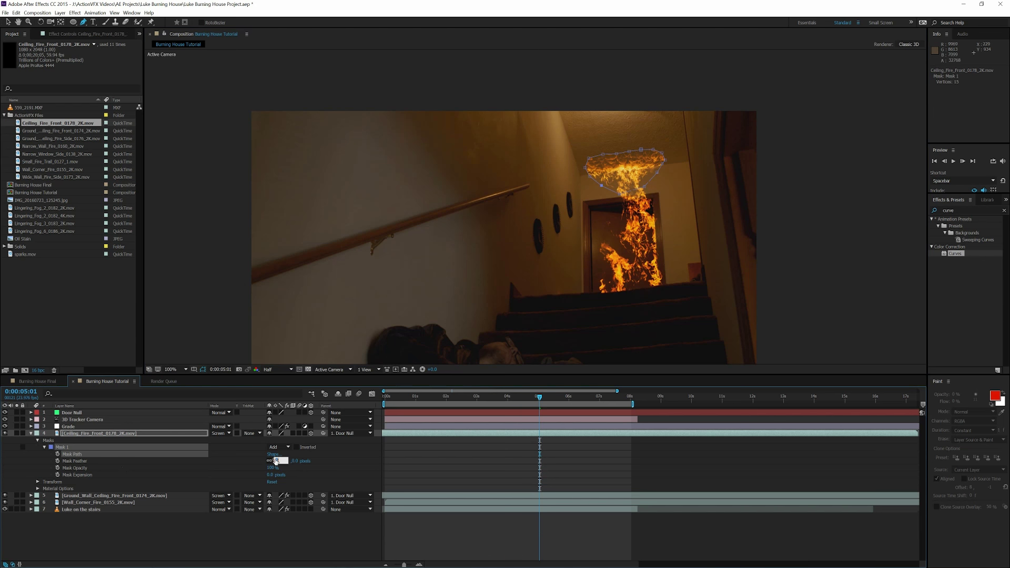
key(Return)
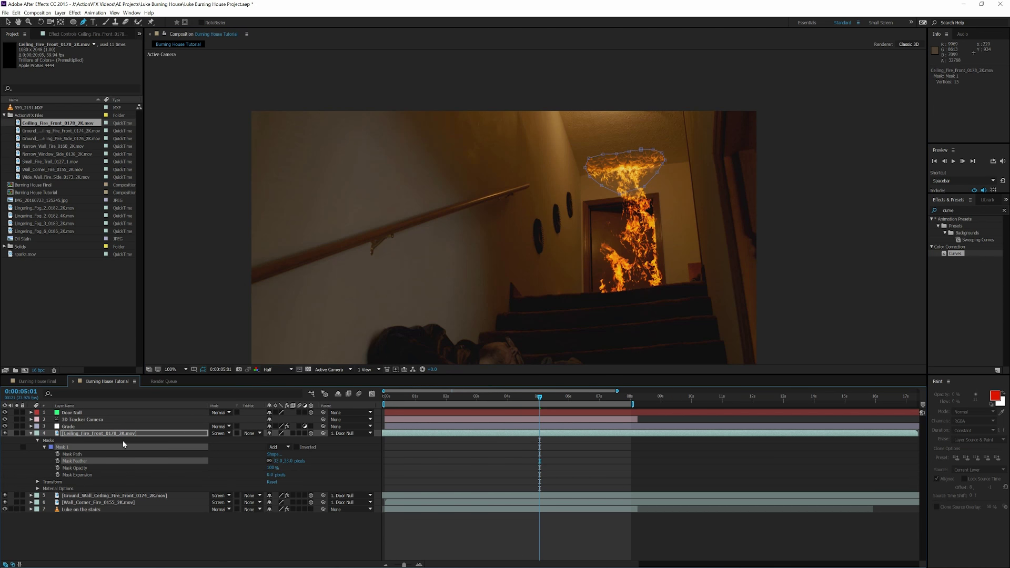
Step: Duplicate the masked ceiling fire, move the copy to the right along the ceiling, and slide it just under a second earlier
click(125, 434)
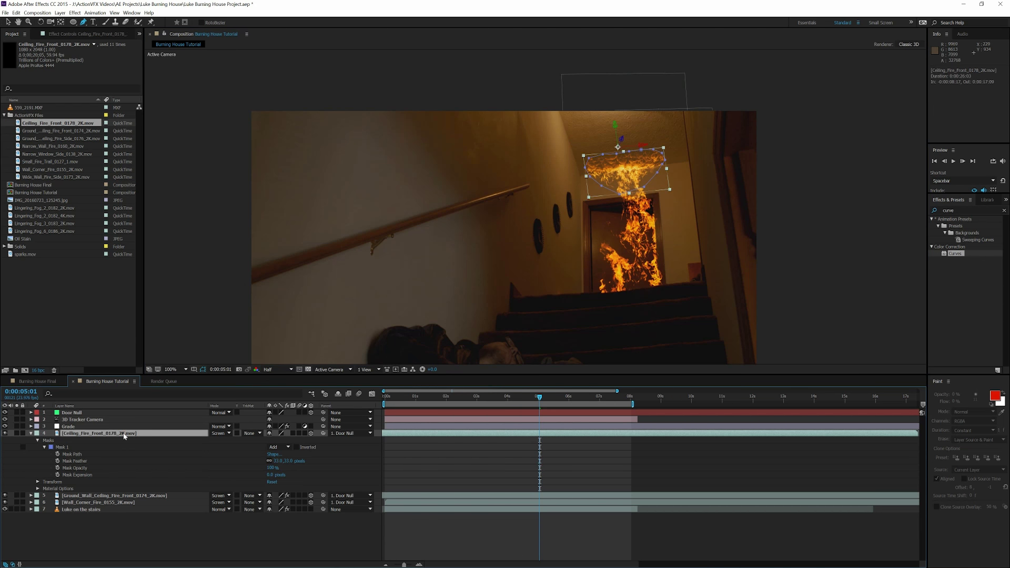
key(ctrl+d)
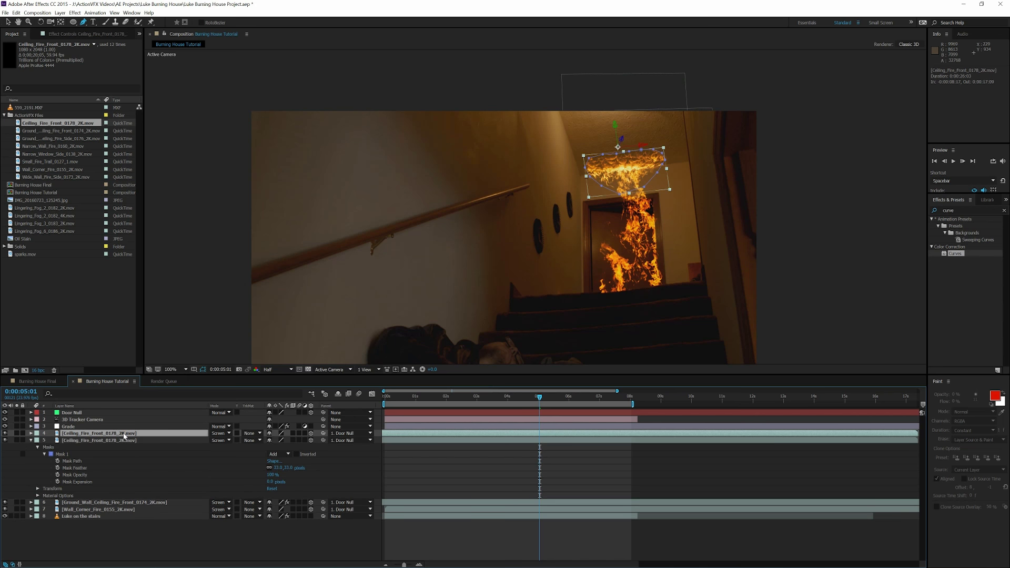
click(8, 22)
drag(620, 177, 685, 169)
drag(710, 435, 686, 437)
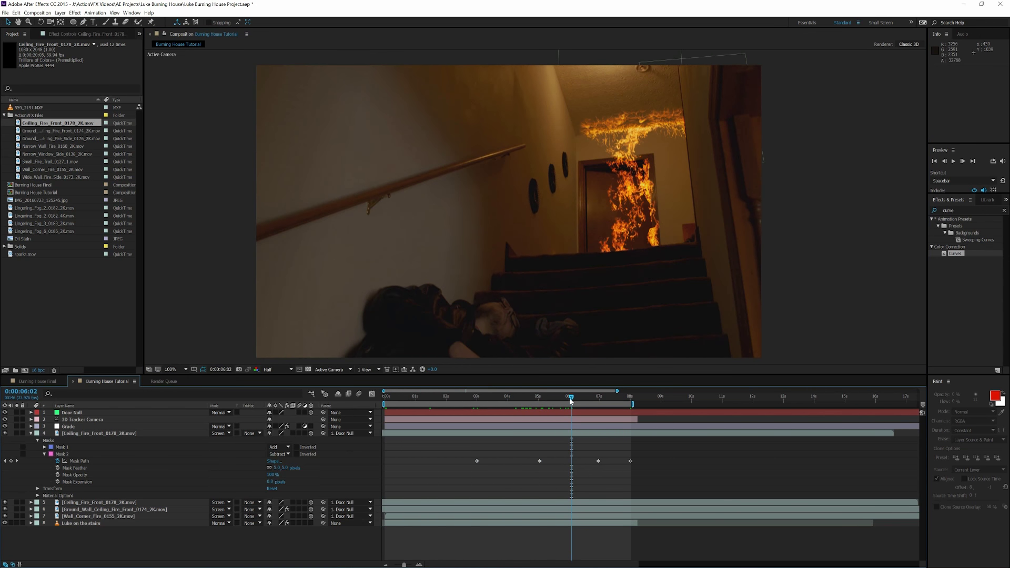
Step: Duplicate the original ceiling fire layer again and delete the mask from the new copy
click(110, 504)
key(ctrl+d)
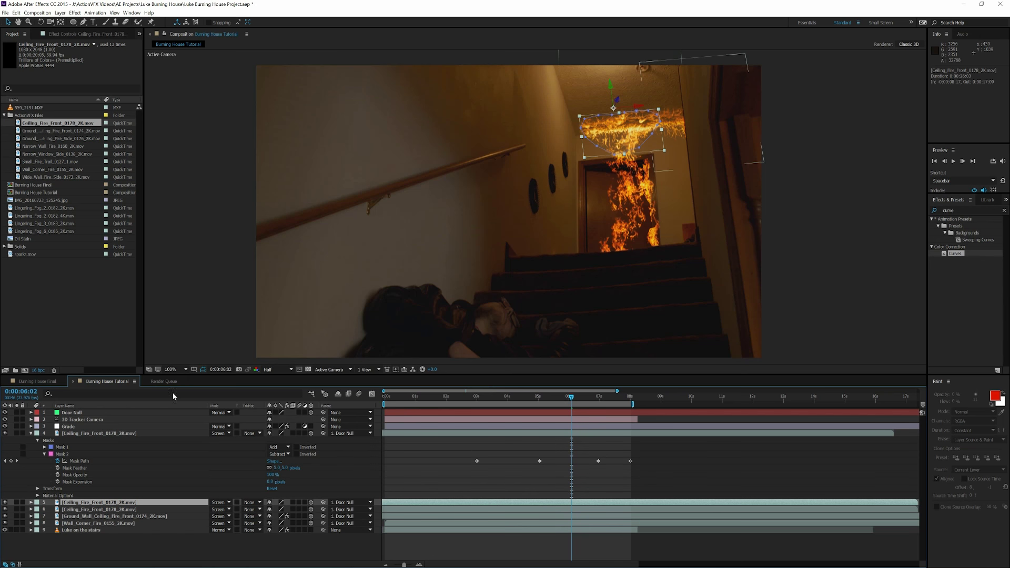
click(32, 504)
click(62, 516)
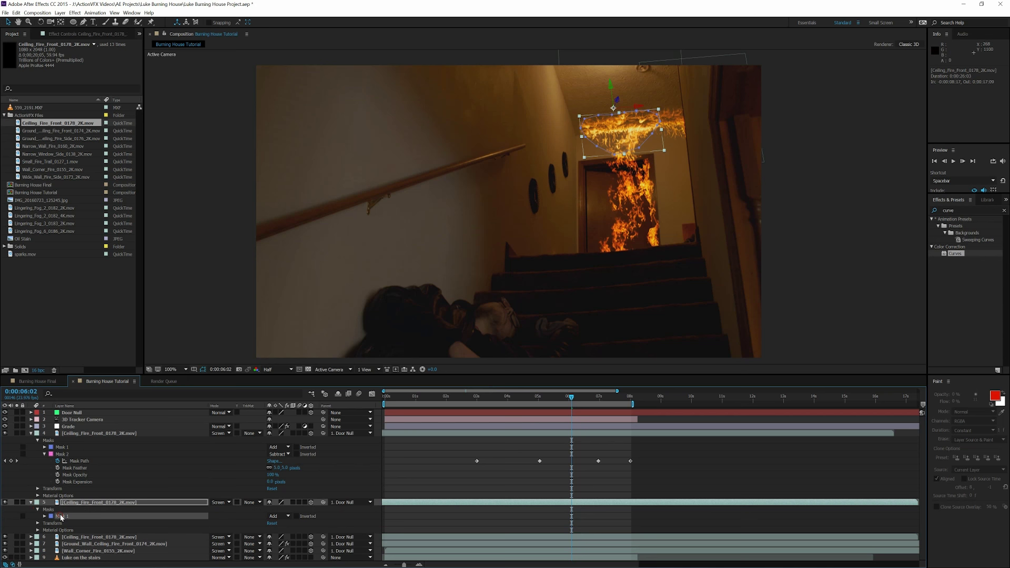
key(Delete)
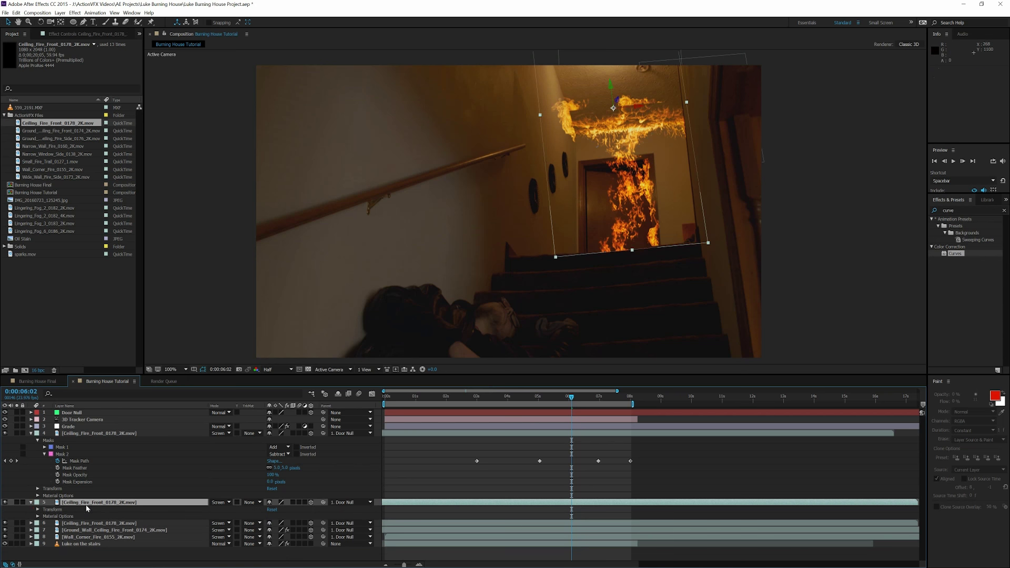
Step: Move the unmasked ceiling fire copy slightly up and to the right on the ceiling, and set the preview resolution to Full
mouse_move(616, 127)
mouse_down()
mouse_move(637, 93)
mouse_move(628, 113)
mouse_up()
scroll(539, 129, up, 1)
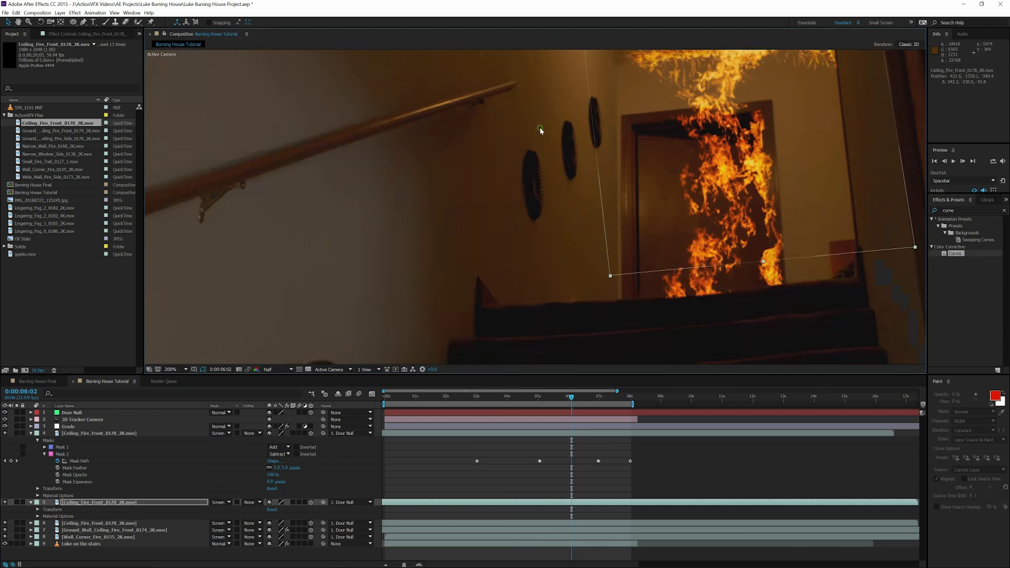
drag(528, 136, 469, 258)
click(291, 370)
click(279, 390)
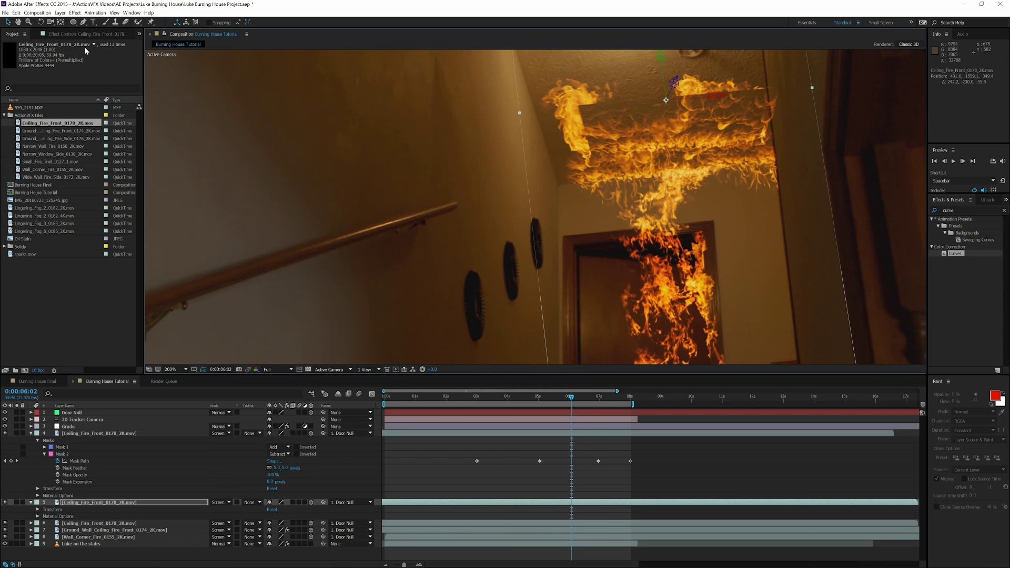
Step: Draw a closed 10-point Pen mask around the middle flames of the new ceiling fire copy
click(83, 23)
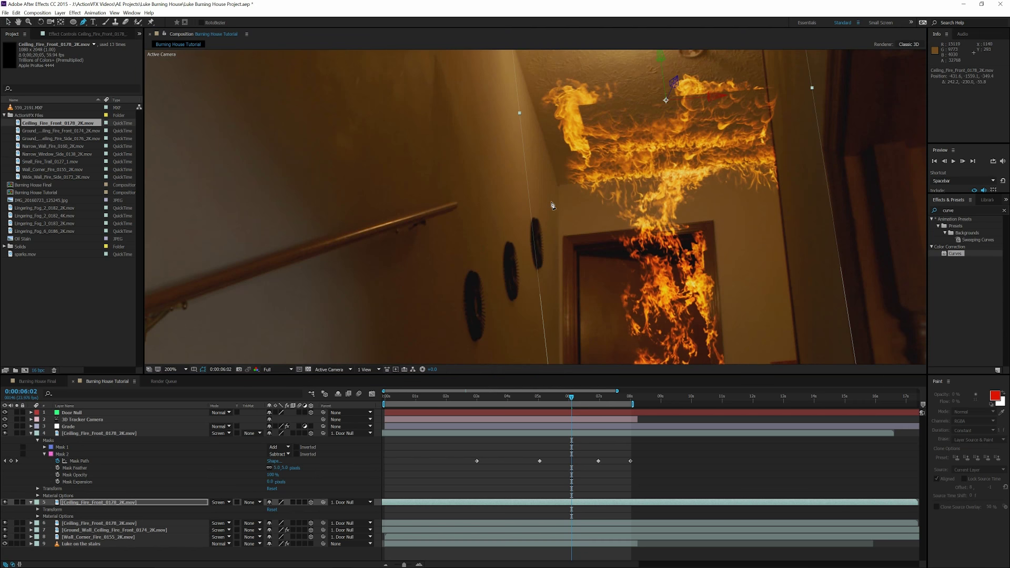
click(610, 154)
click(616, 133)
click(645, 115)
click(677, 115)
click(723, 114)
click(741, 126)
click(746, 141)
click(727, 149)
click(698, 155)
click(650, 161)
click(611, 155)
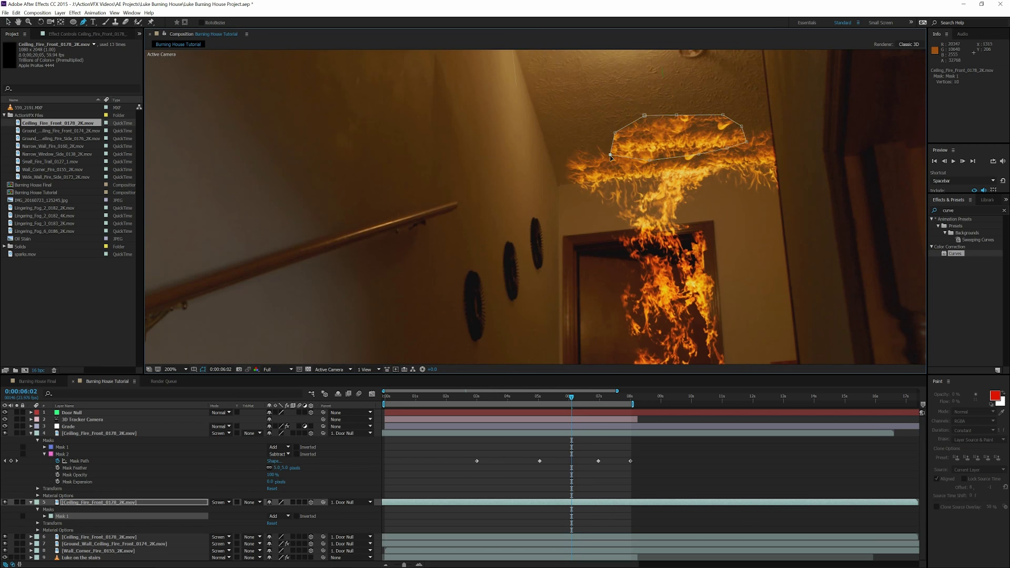
Step: Set the new ceiling fire copy's mask feather to 100 pixels and deselect the layer
click(45, 516)
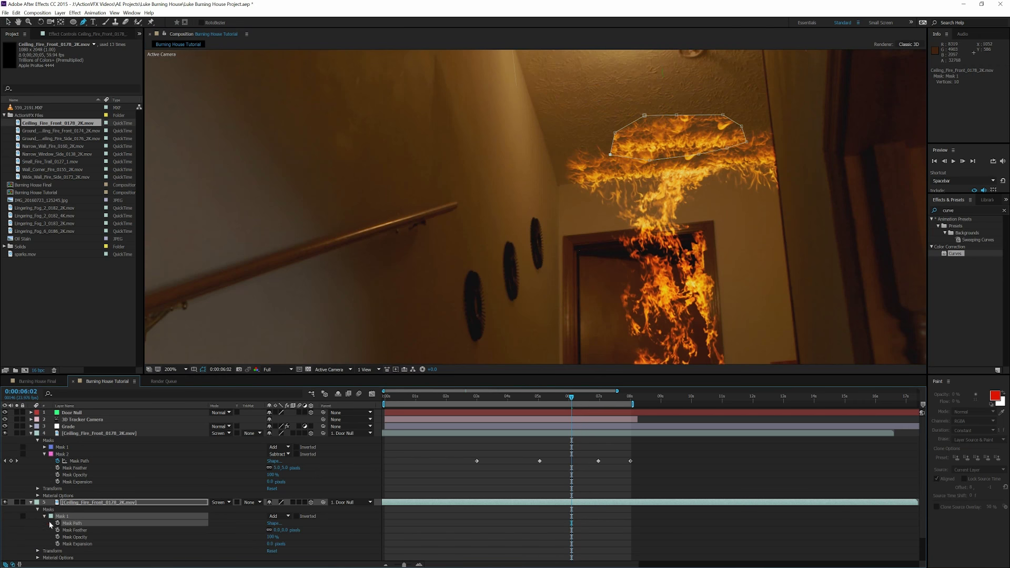
click(277, 530)
key(Return)
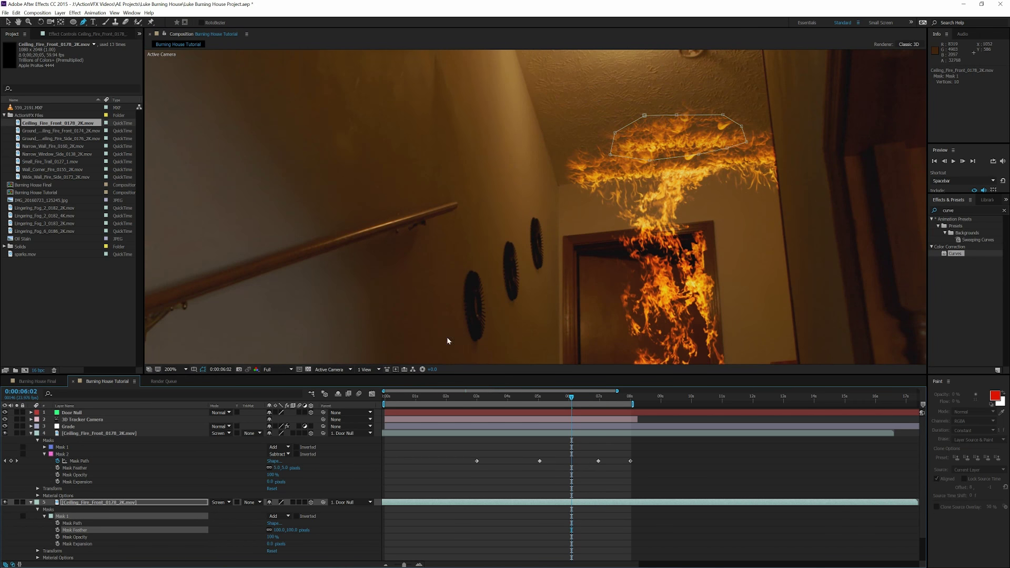
key(comma)
drag(511, 280, 582, 218)
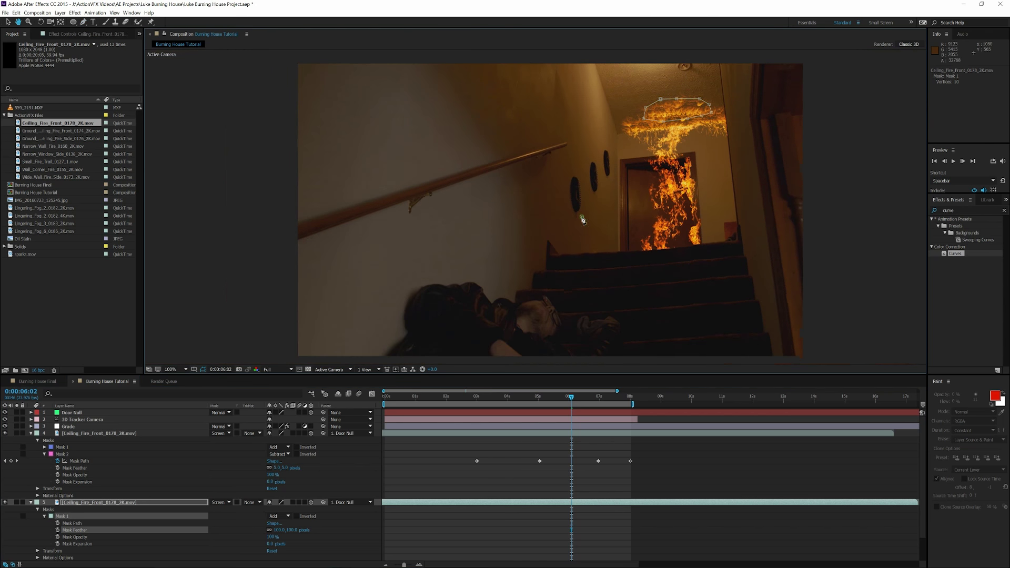
key(v)
click(220, 232)
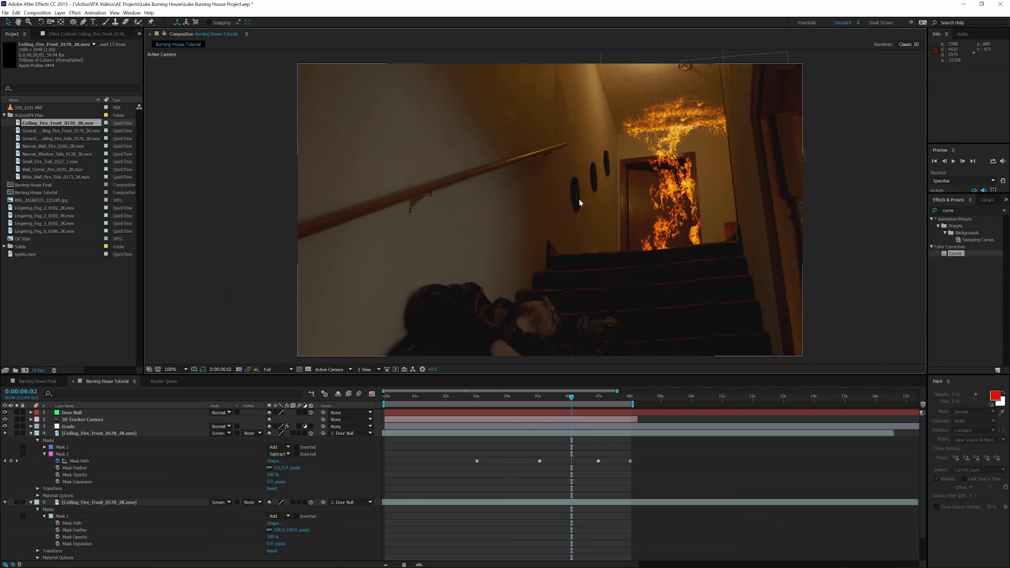
Step: Place another ceiling fire duplicate over the top of the door frame, hiding the ground wall ceiling and wall corner fire layers
scroll(586, 198, up, 1)
drag(666, 214, 548, 241)
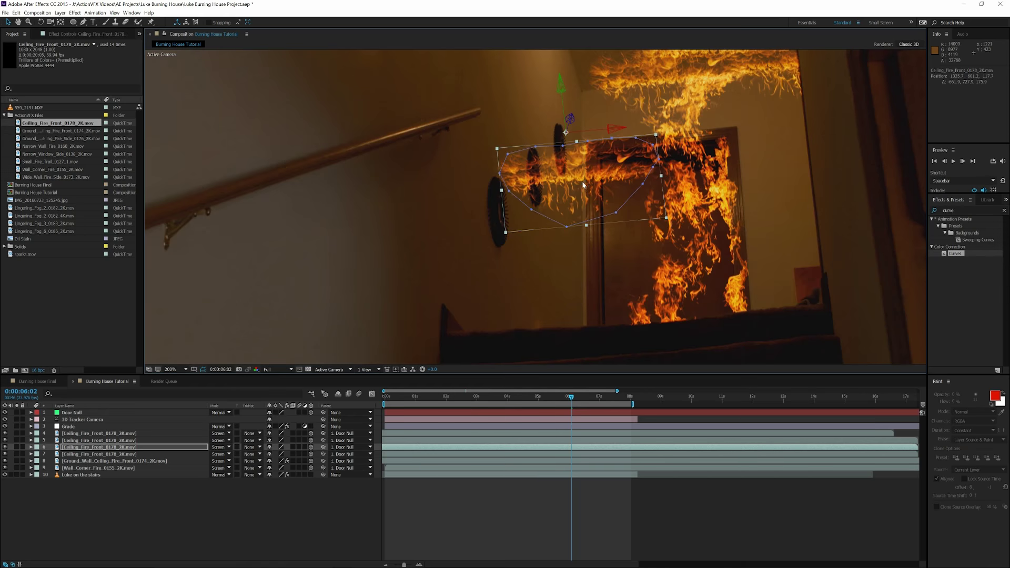
click(5, 467)
click(4, 461)
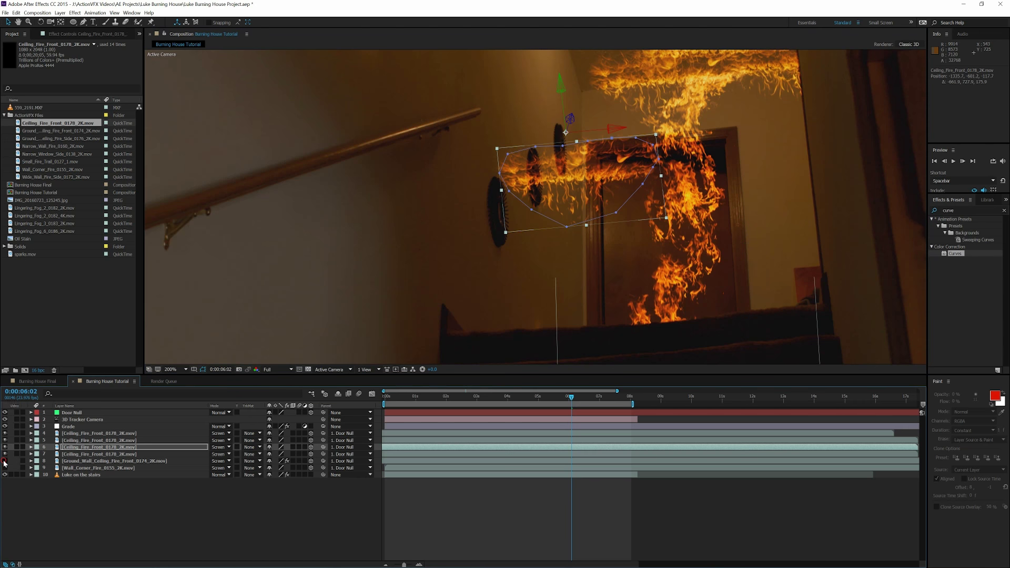
click(81, 449)
drag(582, 173, 673, 162)
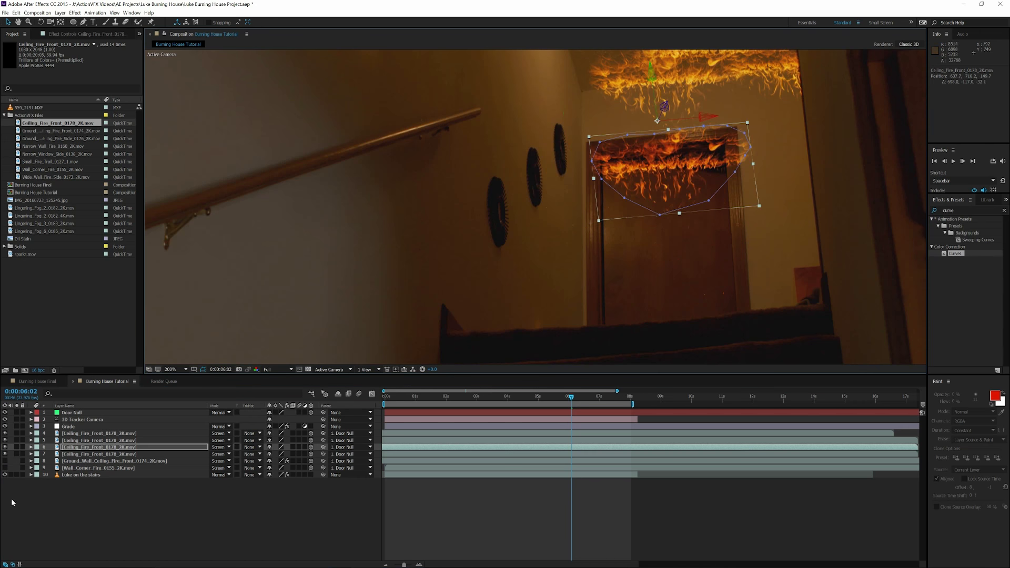
Step: Delete the mask from the ceiling fire copy placed over the door frame
click(30, 448)
click(38, 455)
click(56, 462)
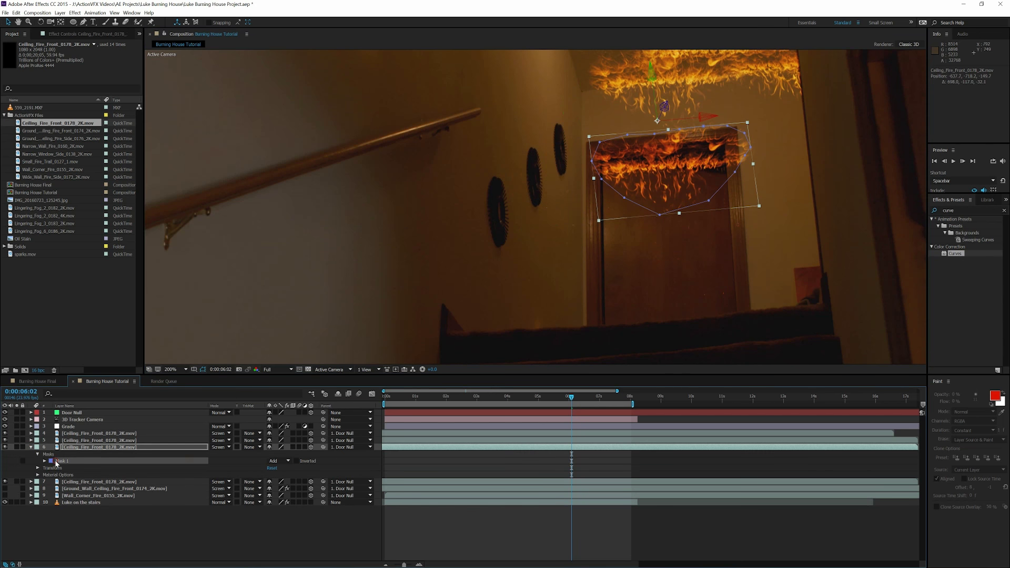
key(Delete)
Step: Nudge the door frame fire copy to the right and adjust its Z orientation to match the frame's top edge
drag(585, 206, 594, 206)
key(r)
drag(297, 454, 295, 458)
Step: Mask the door frame fire copy with a four-point Pen shape fitted to the upper part of the door opening
scroll(516, 252, up, 2)
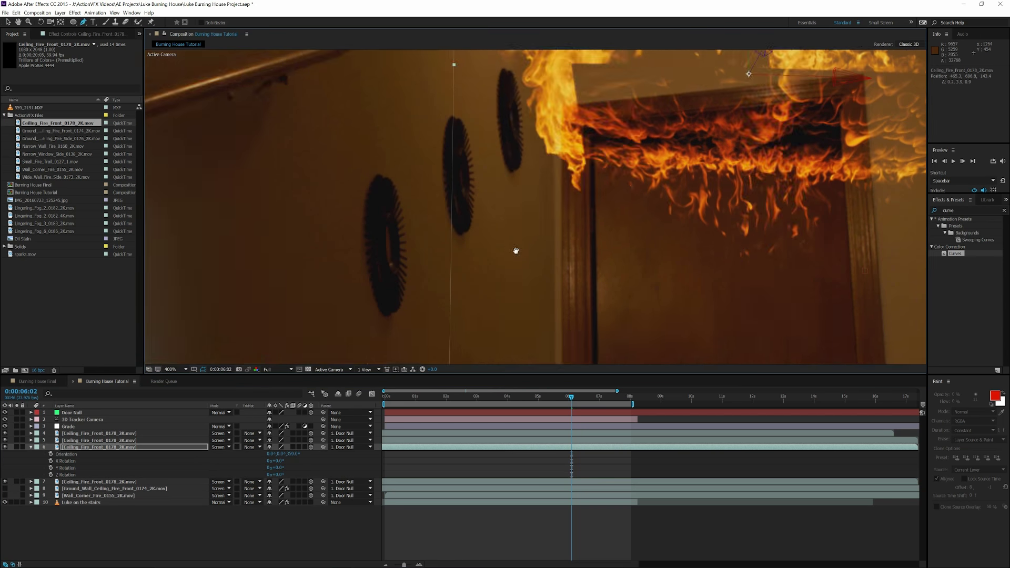
key(g)
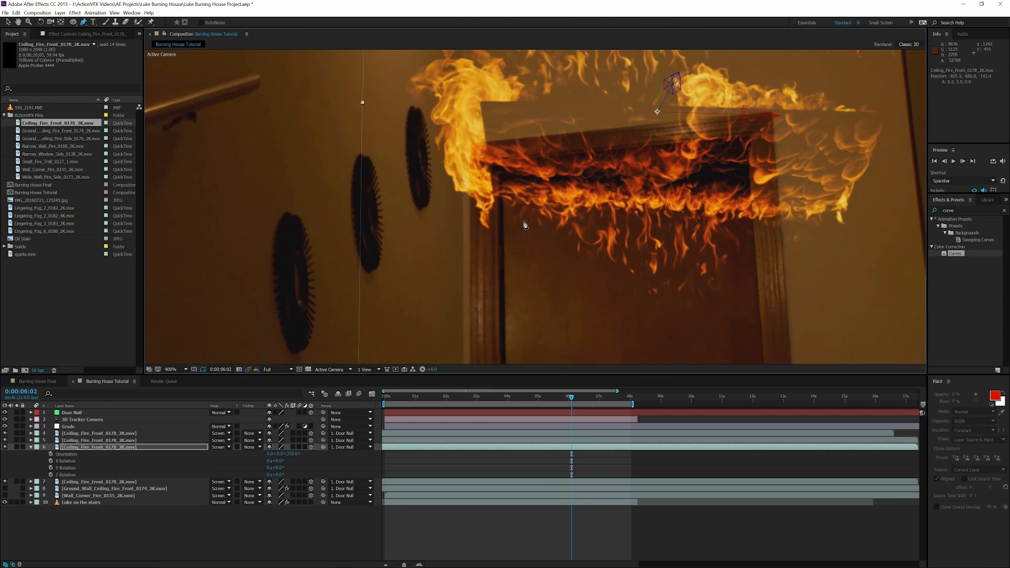
click(500, 180)
click(750, 199)
click(747, 137)
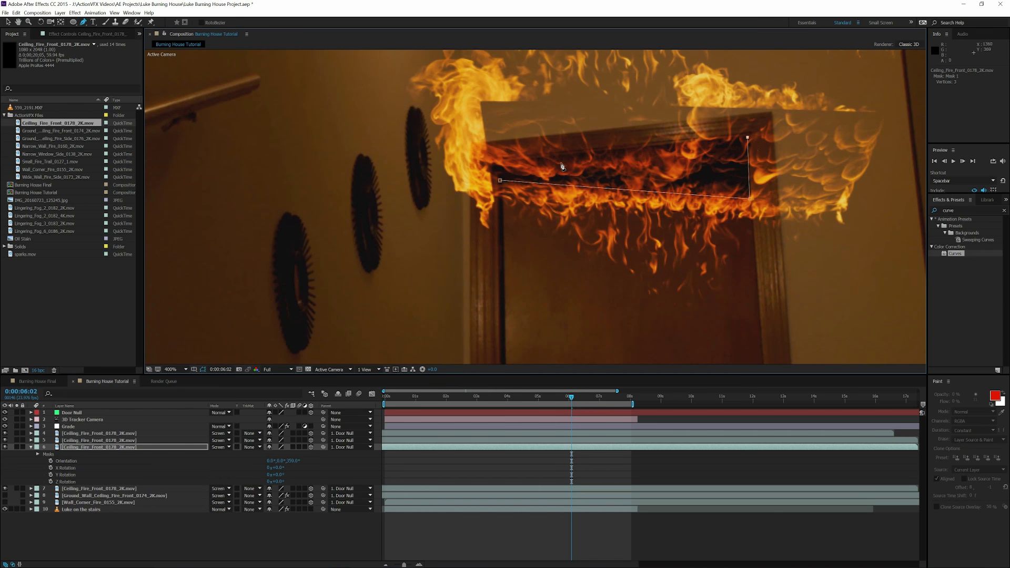
click(500, 165)
click(500, 181)
mouse_move(500, 164)
mouse_down()
mouse_move(517, 178)
mouse_move(501, 182)
mouse_up()
drag(750, 200, 752, 208)
Step: Set the mask feather of the door frame fire copy to 2 pixels
click(38, 454)
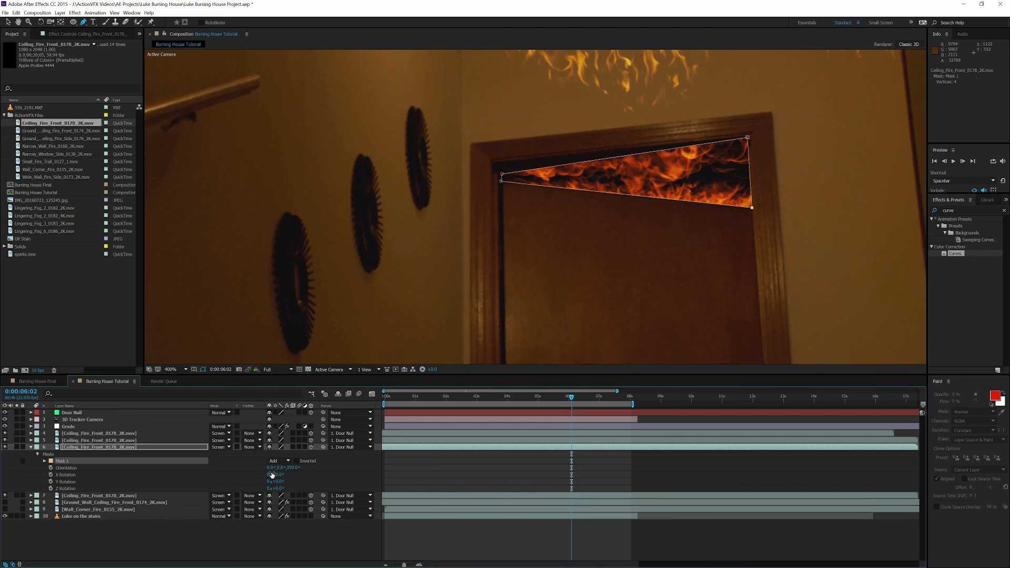
click(47, 462)
click(45, 461)
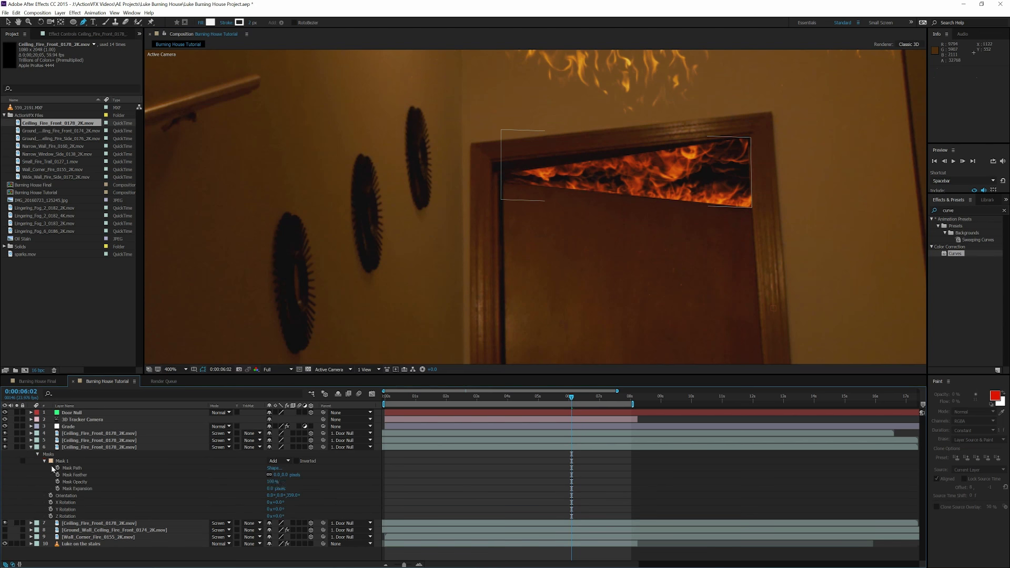
click(277, 476)
text(2)
key(Return)
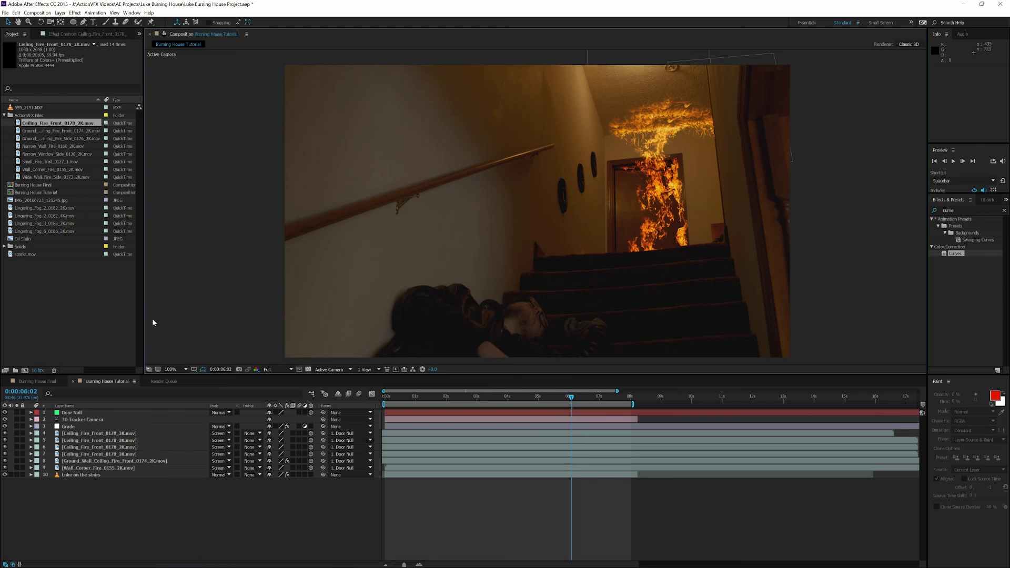
Step: Duplicate the masked ceiling fire layer above the door and move the copy over to the left wall's ceiling corner
click(99, 448)
click(99, 455)
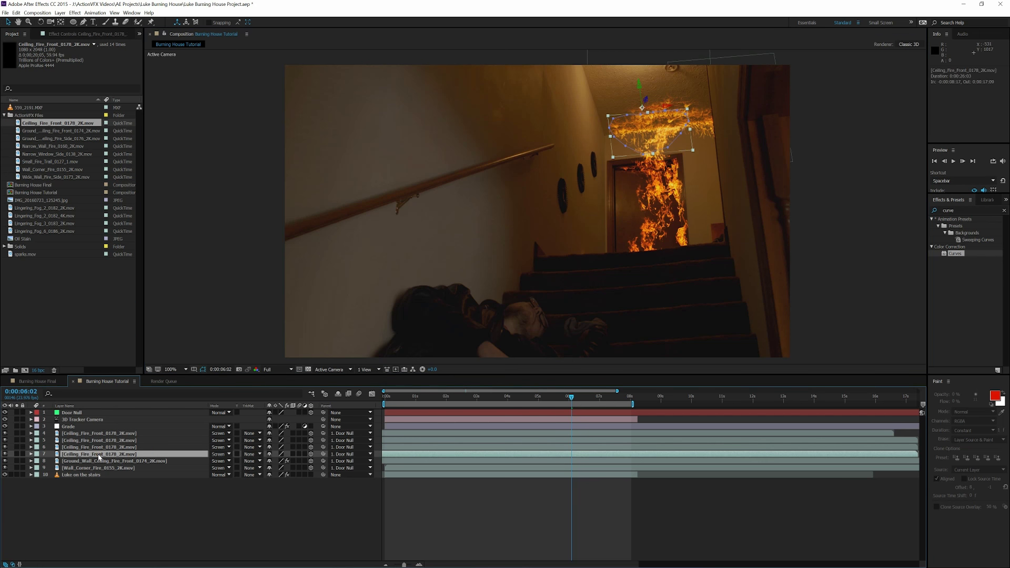
key(ctrl+d)
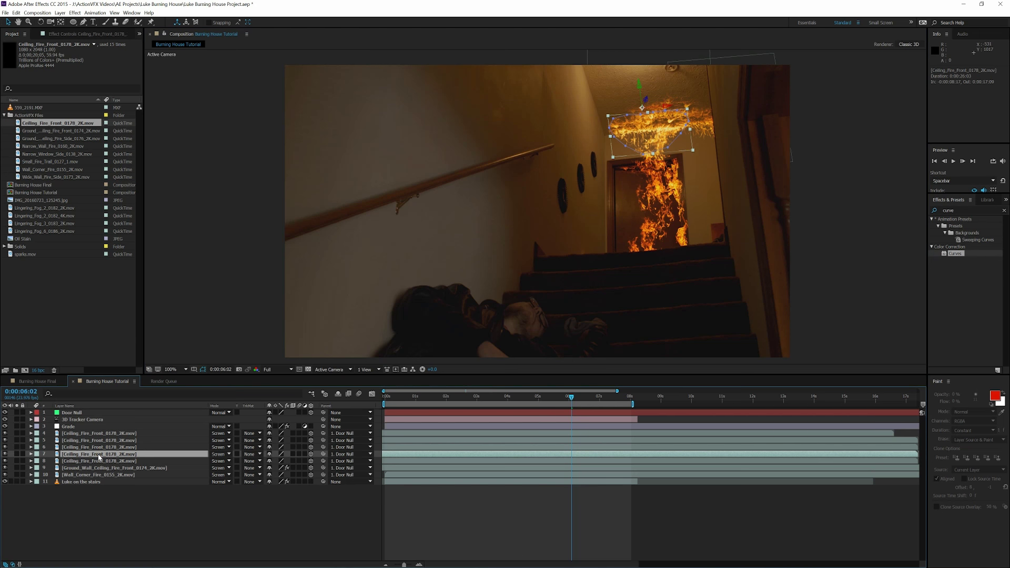
drag(636, 136, 582, 140)
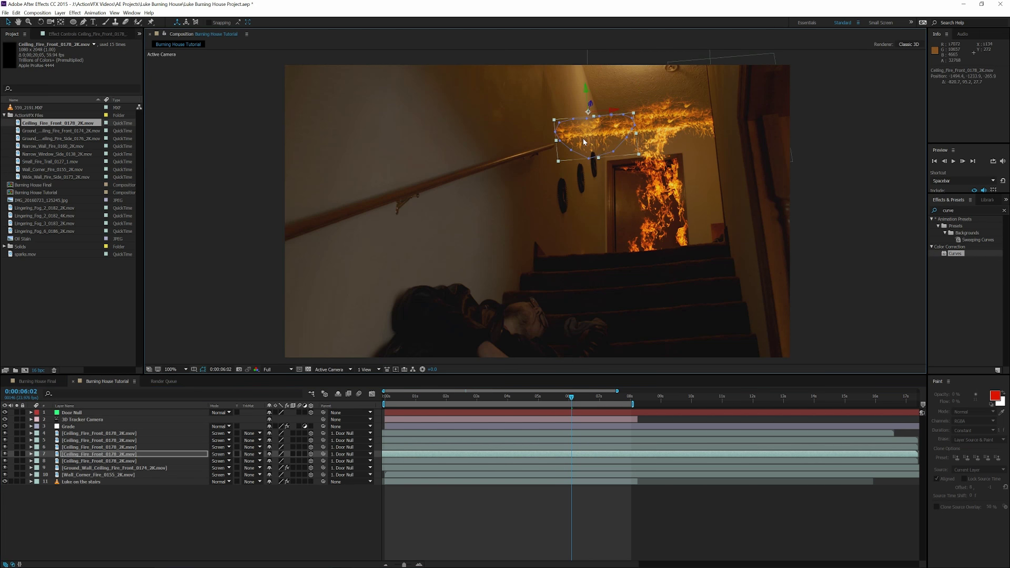
Step: Delete Mask 1 from the new ceiling fire copy at the left wall
click(30, 454)
click(38, 461)
click(58, 468)
key(Delete)
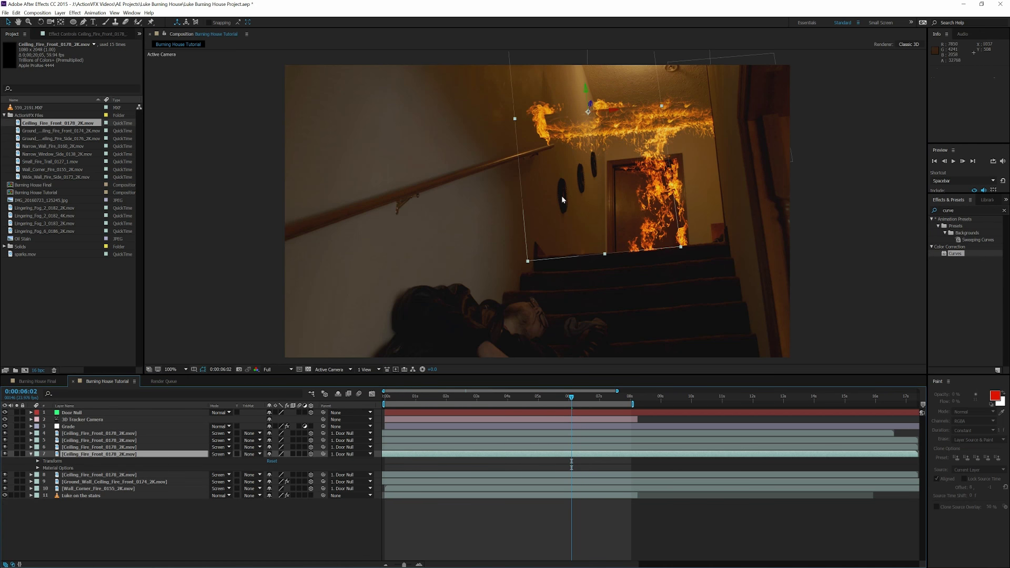
Step: Set the copy's Z orientation to 70° and position it along the edge where the left wall meets the ceiling
drag(570, 191, 570, 247)
scroll(573, 247, up, 1)
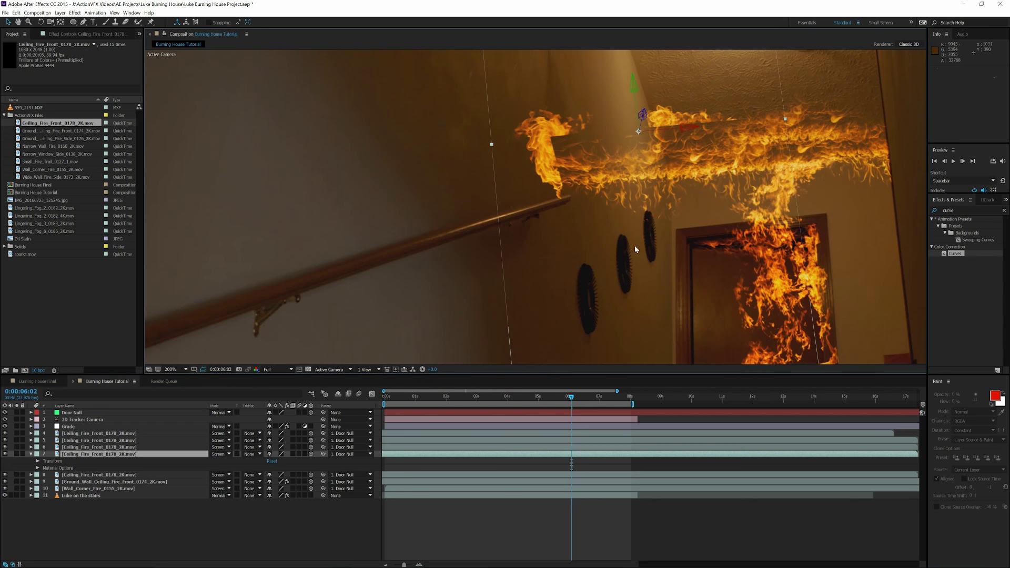
key(r)
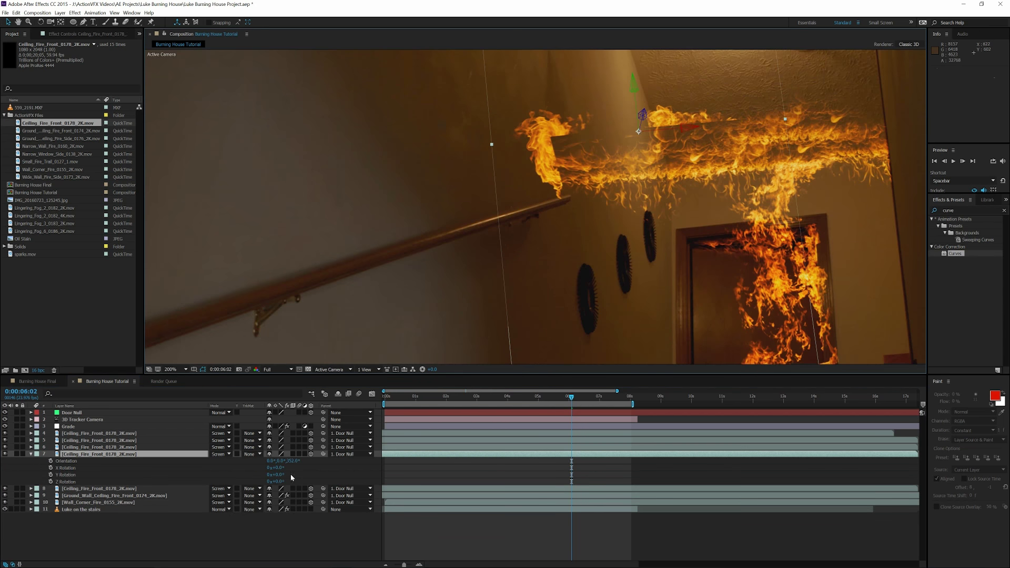
drag(293, 461, 326, 467)
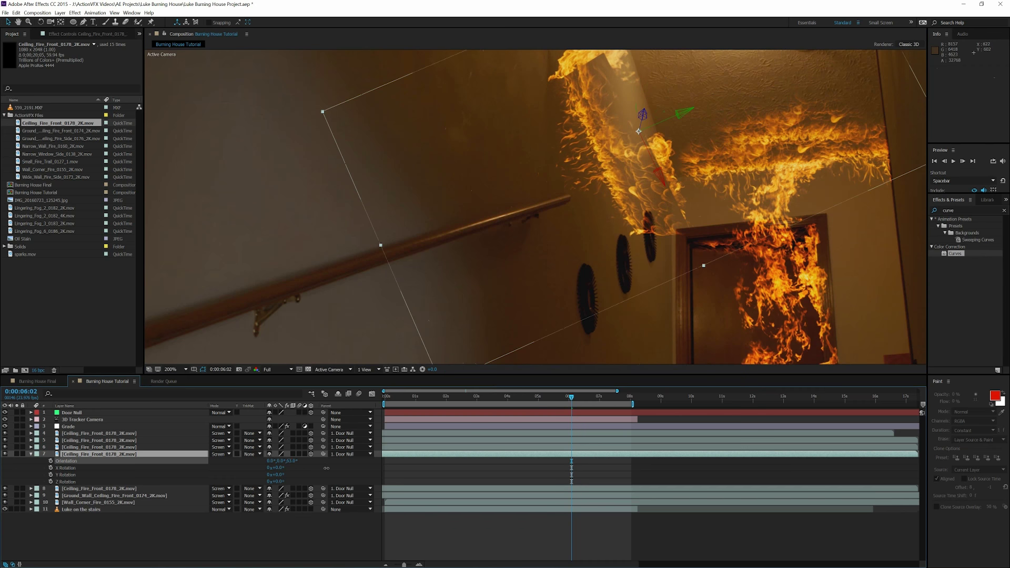
drag(623, 175, 699, 156)
drag(293, 465, 297, 465)
drag(683, 160, 684, 198)
Step: Draw a closed Pen mask around the part of the rotated fire copy in the left ceiling corner
click(83, 21)
click(624, 109)
click(665, 107)
click(696, 129)
click(708, 172)
click(687, 181)
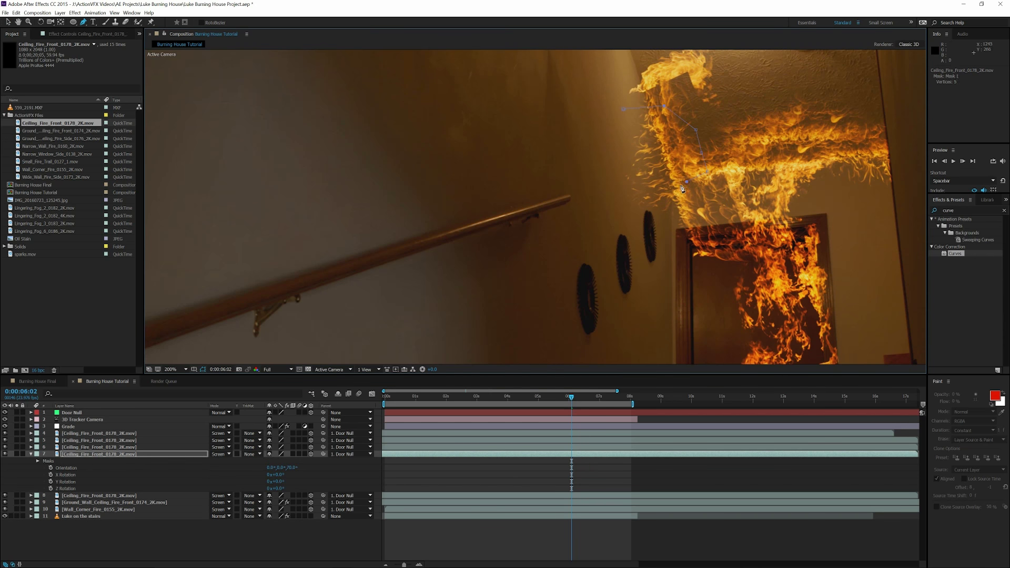
click(642, 195)
click(634, 161)
click(624, 110)
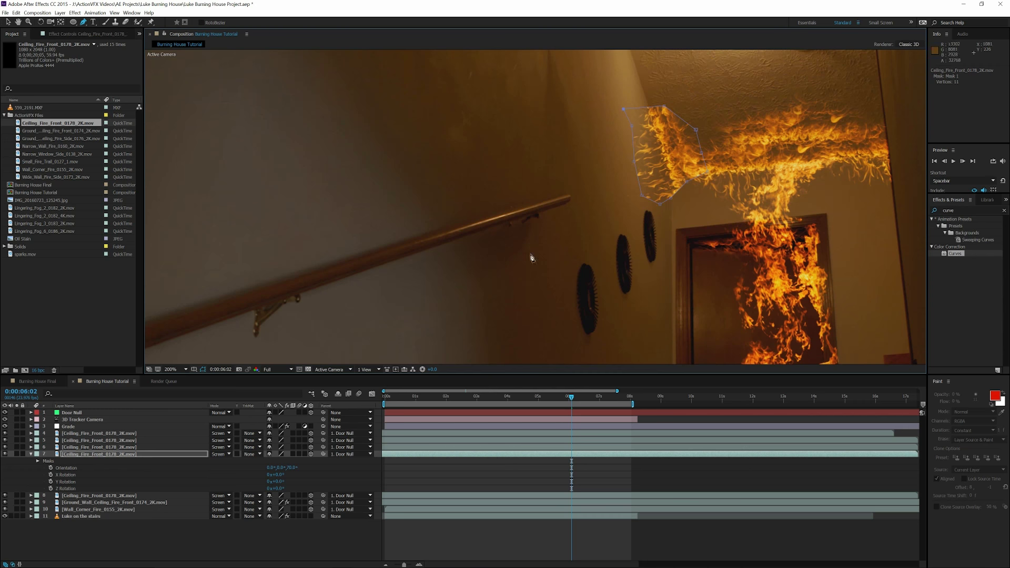
Step: Set the left corner fire's mask feather to 33 pixels and deselect the layer
click(38, 461)
click(275, 482)
text(33)
key(Return)
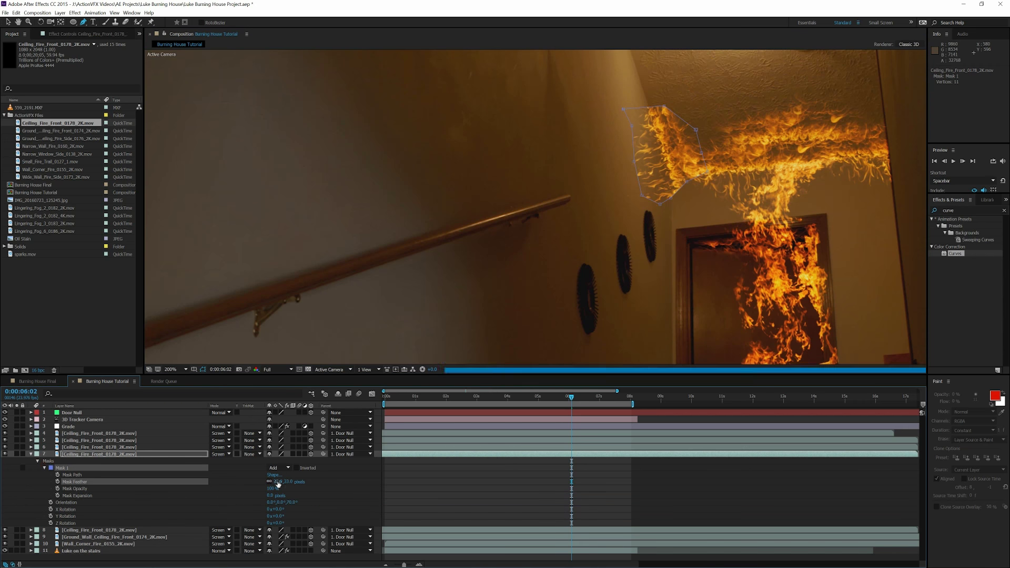
scroll(600, 290, down, 1)
drag(600, 289, 623, 231)
click(8, 22)
click(217, 186)
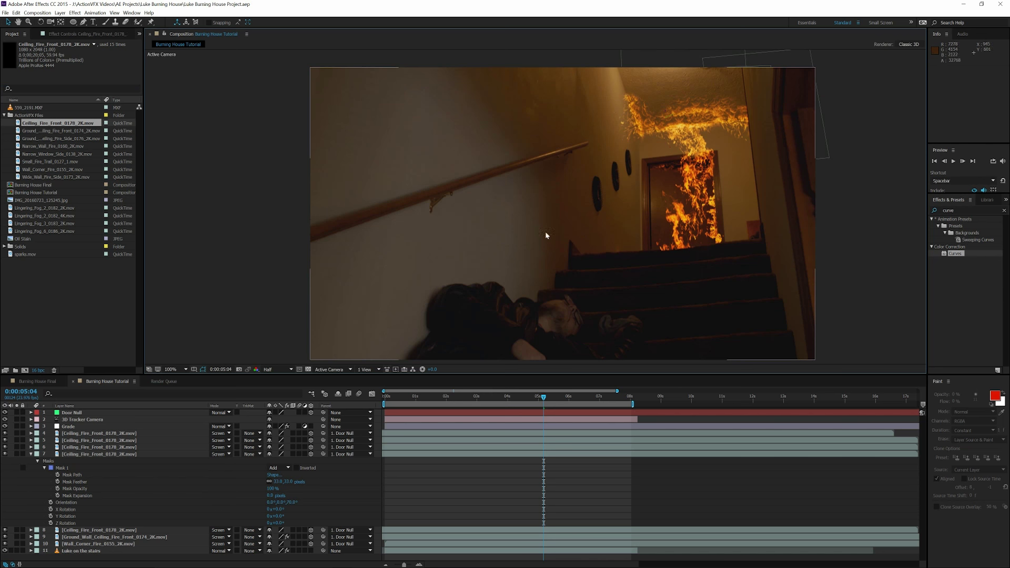
Step: At 0:00:04:18, create a null from the 3D Camera Tracker point on the middle wall decoration in the Luke on the stairs footage
click(87, 551)
click(61, 34)
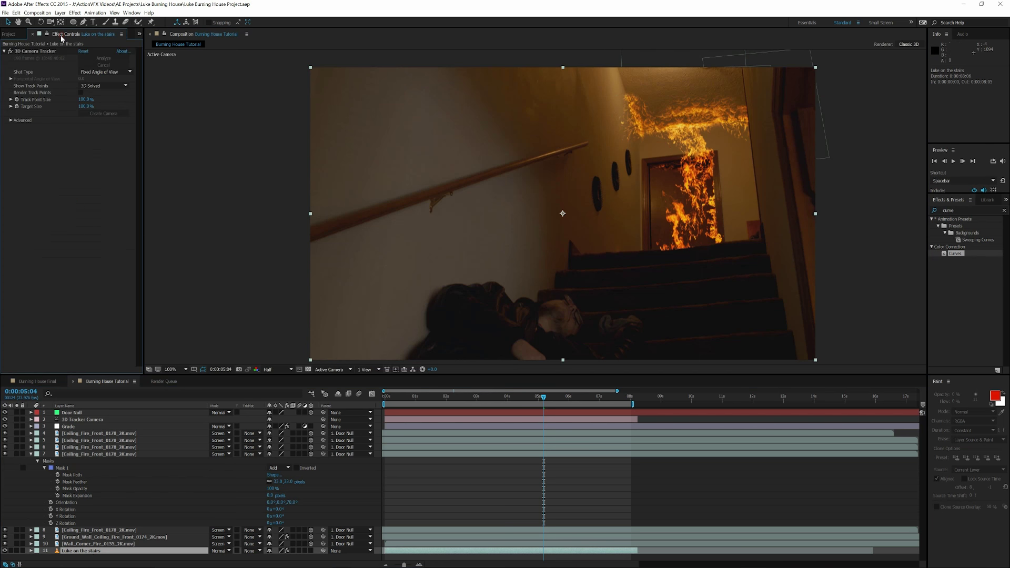
click(37, 51)
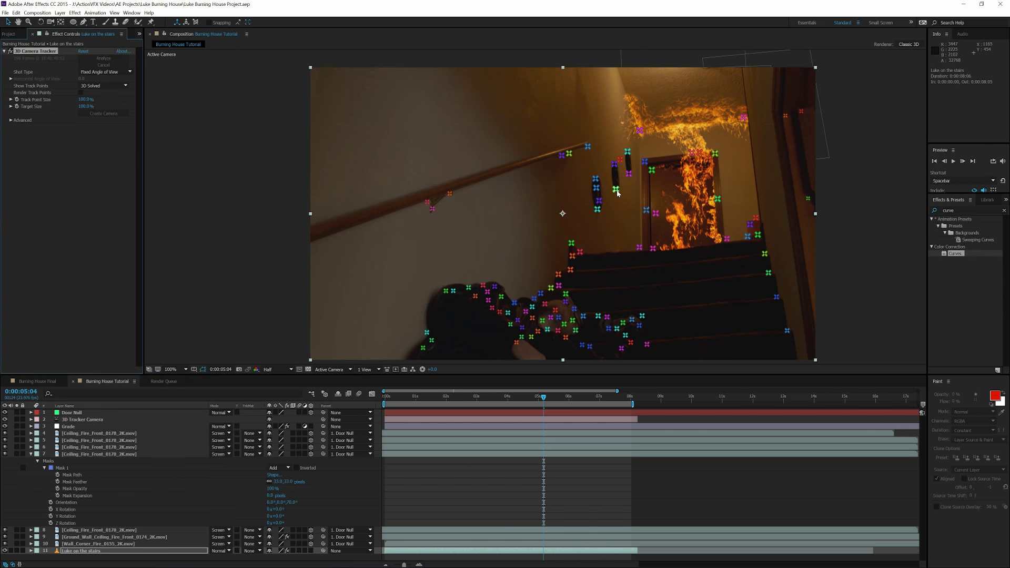
mouse_move(542, 398)
mouse_down()
mouse_move(485, 400)
mouse_move(531, 402)
mouse_up()
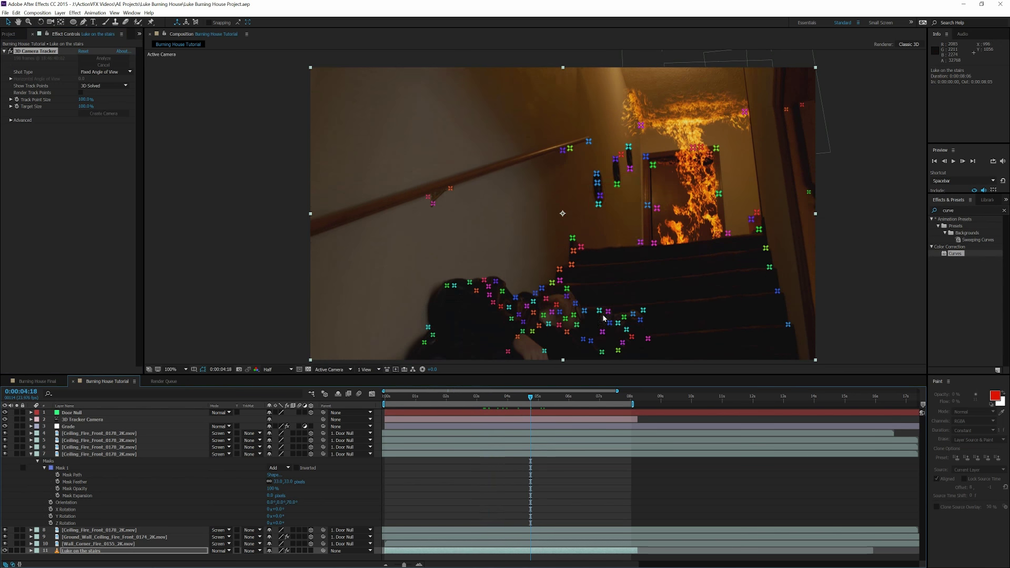
right_click(616, 184)
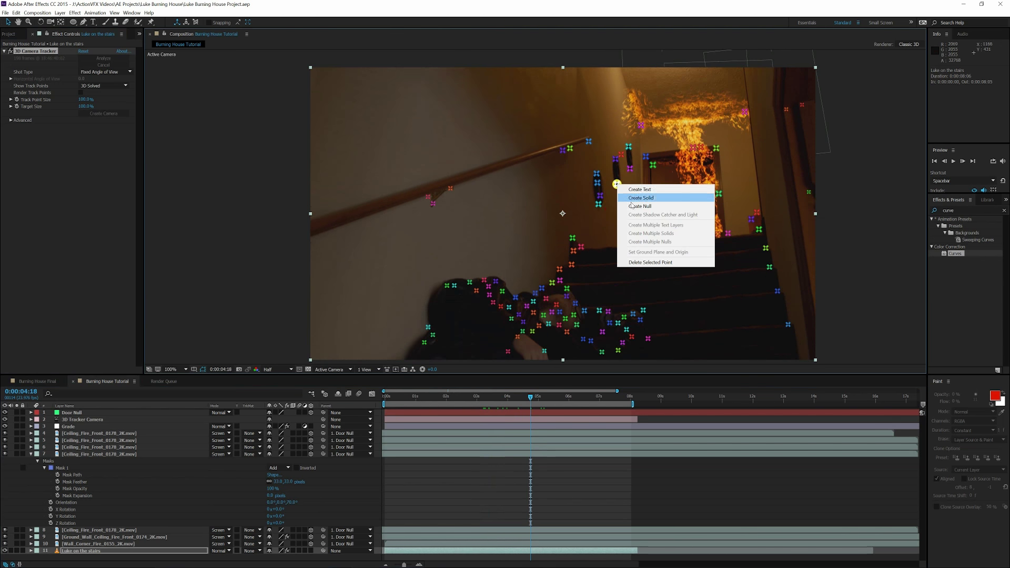
click(632, 205)
Step: Rename the new track null as Left Wall
click(81, 414)
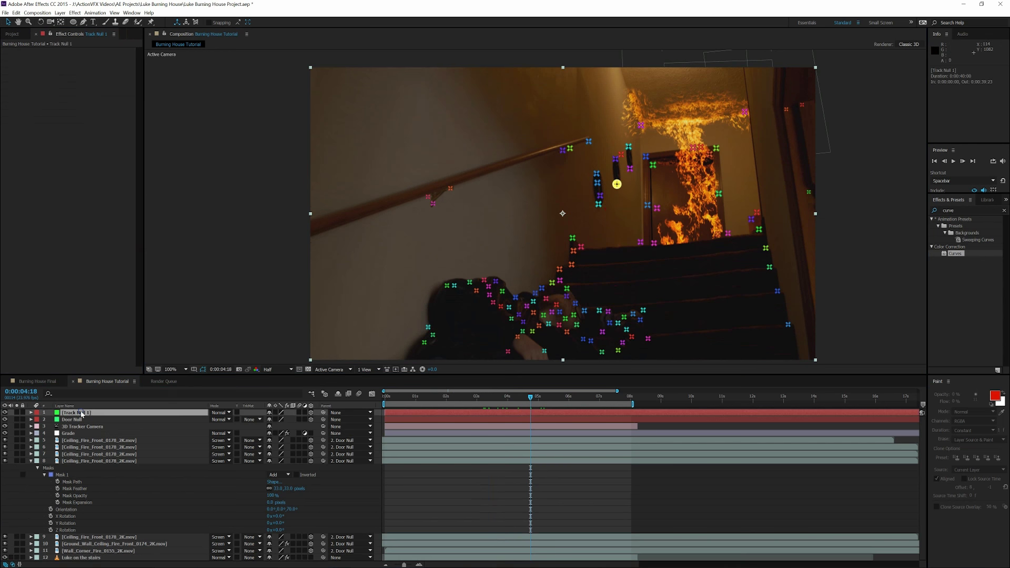
right_click(82, 414)
click(95, 408)
text(Left Wall)
key(Return)
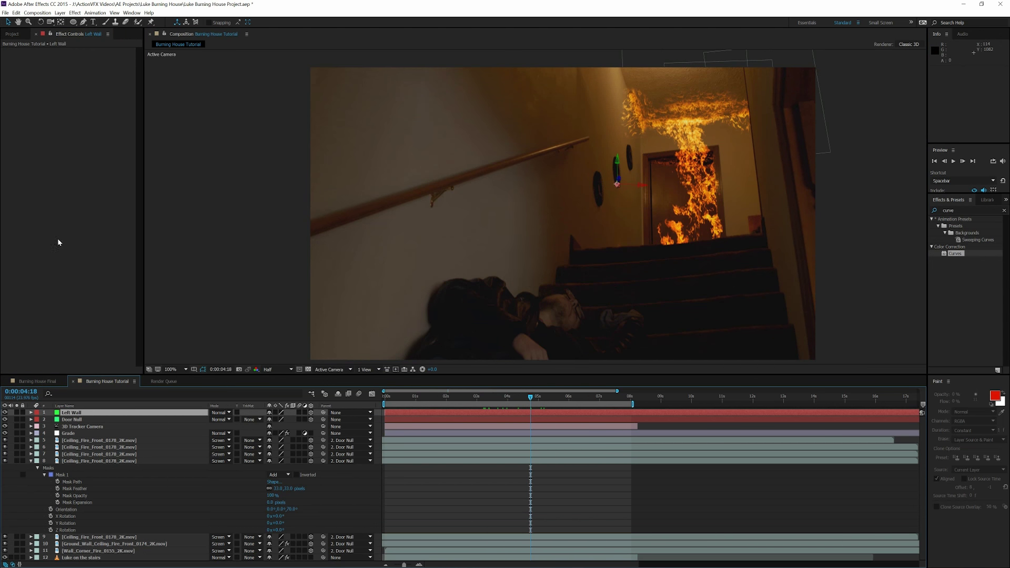
Step: Preview the Ground_Wall_Ceiling_Fire_Side_0176_2K.mov clip and add it to the composition above the ceiling fire layers
click(19, 34)
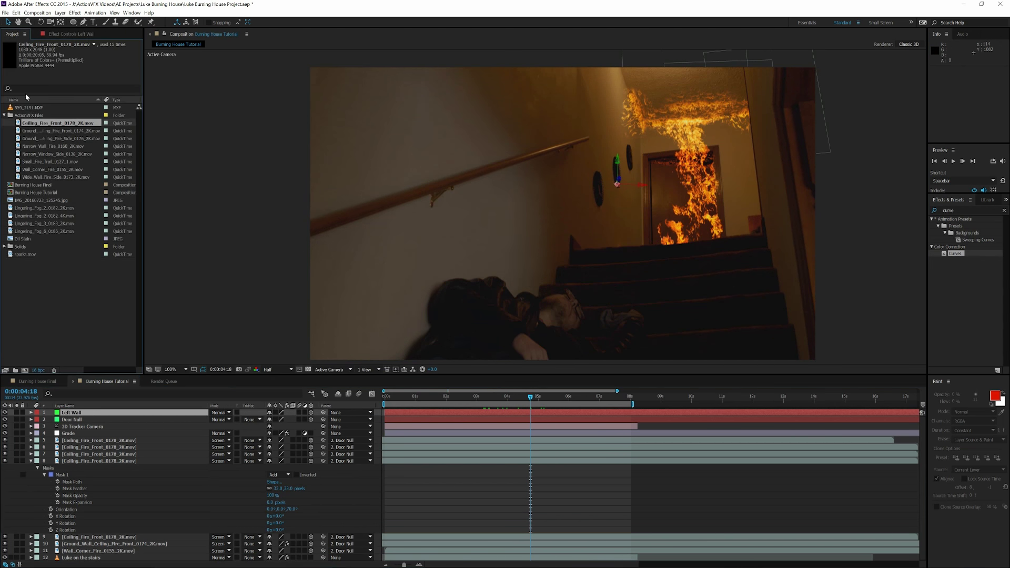
double_click(53, 138)
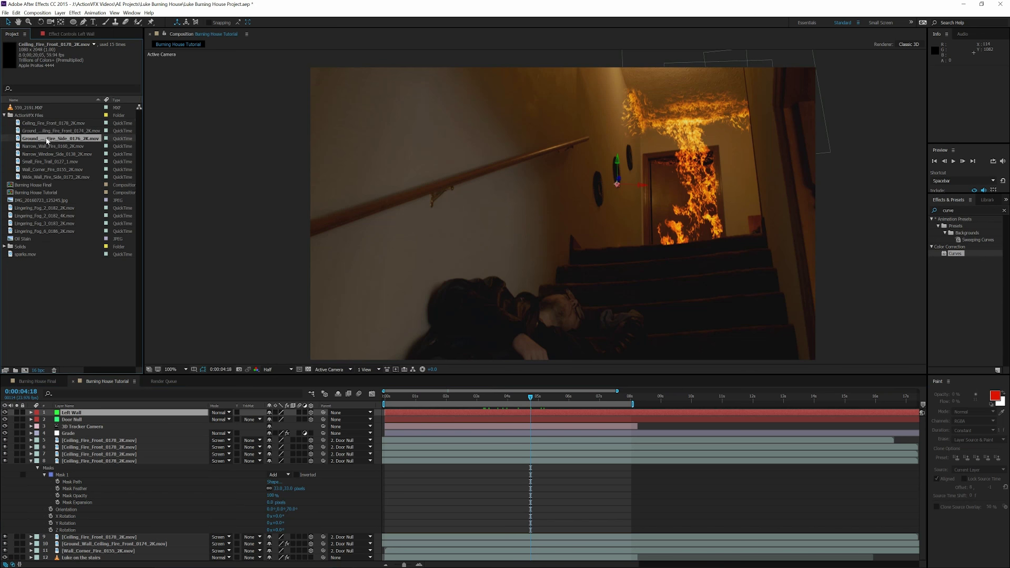
drag(160, 352, 472, 353)
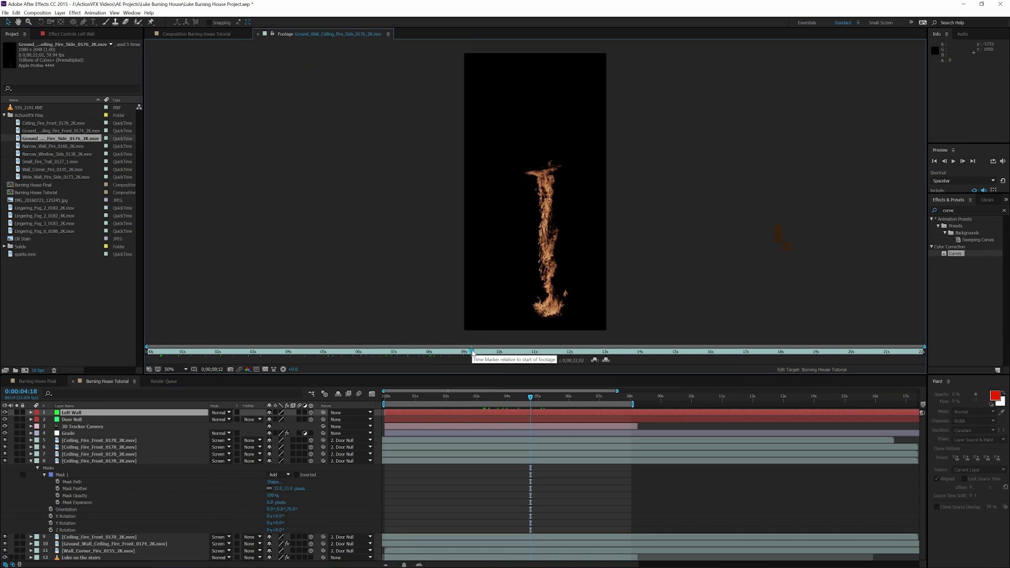
drag(472, 353, 373, 356)
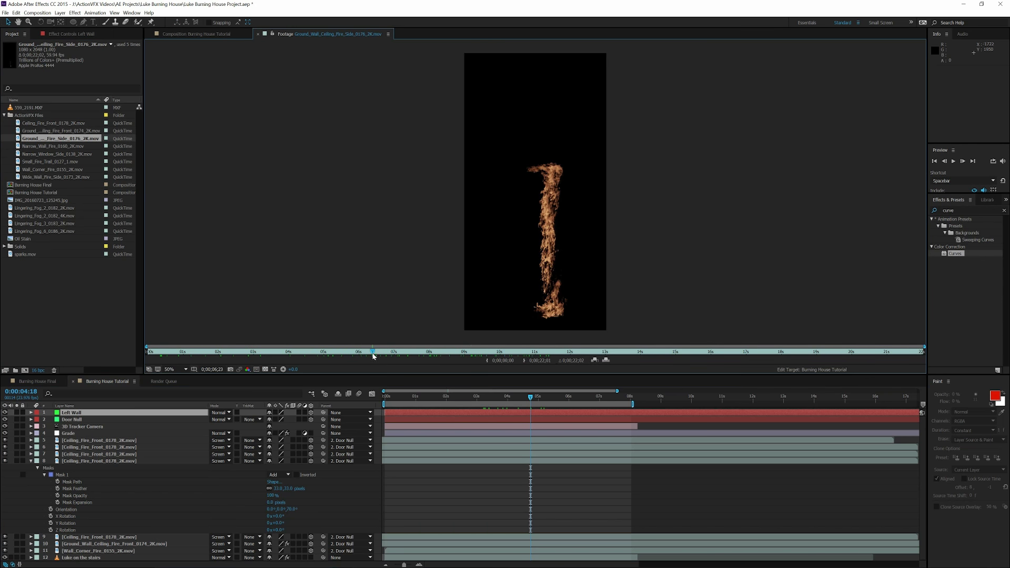
click(258, 35)
drag(72, 139, 114, 438)
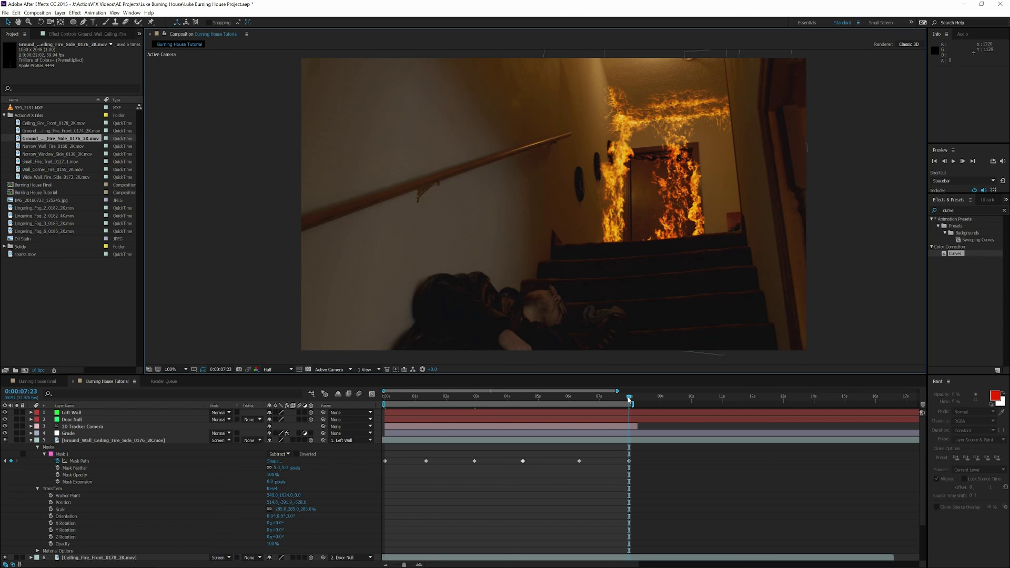
Step: At 0:00:05:14, duplicate the Ground_Wall_Ceiling_Fire_Front_0174_2K.mov layer and move the copy to the wall right of the door
drag(629, 400, 602, 400)
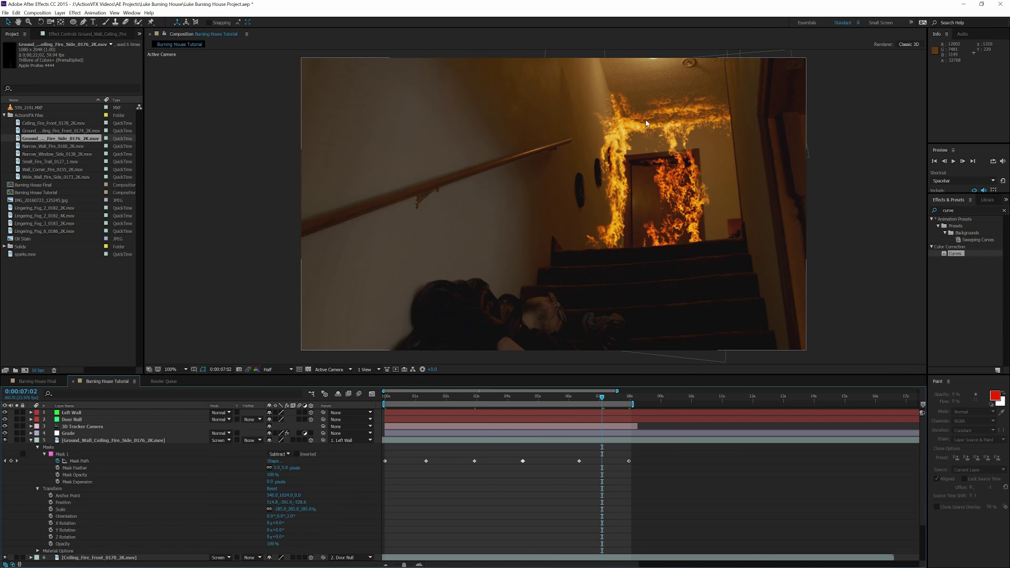
drag(601, 399, 557, 401)
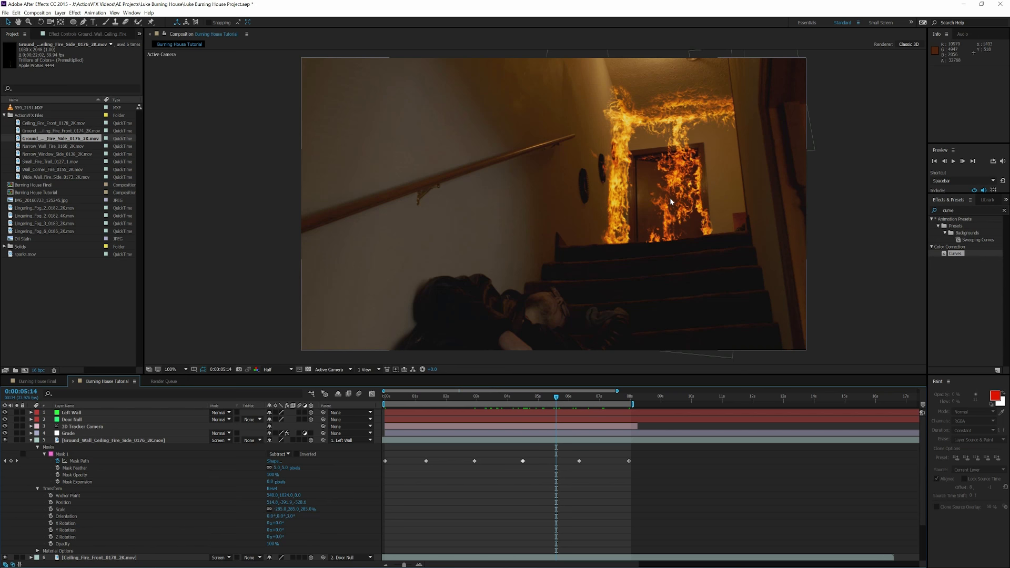
click(31, 440)
click(72, 483)
key(ctrl+d)
drag(668, 189, 725, 185)
Step: Flip the right wall fire copy horizontally by unlinking its scale and setting the X scale to 181%
click(32, 482)
click(38, 502)
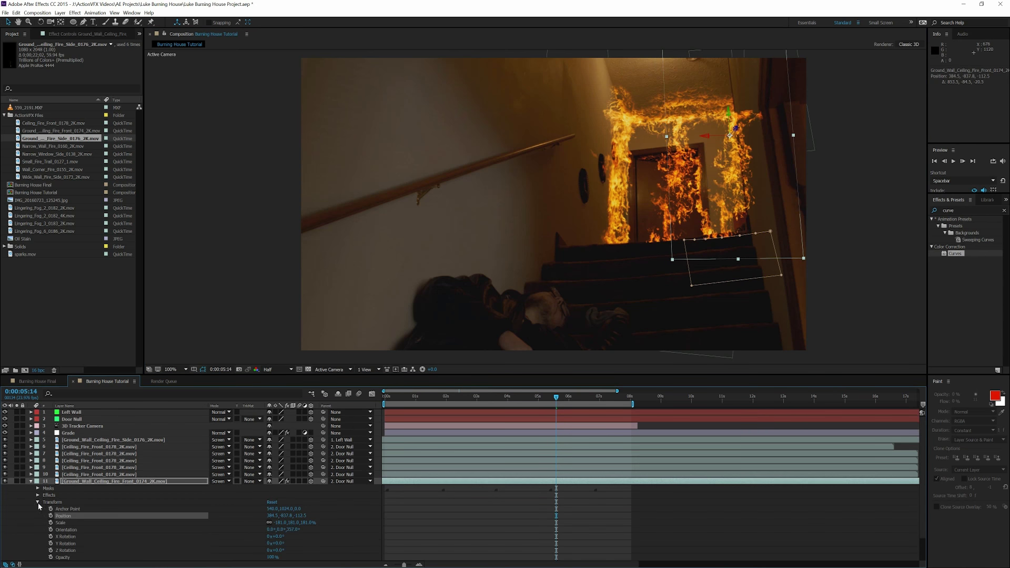
click(279, 523)
text(181)
key(Return)
click(270, 523)
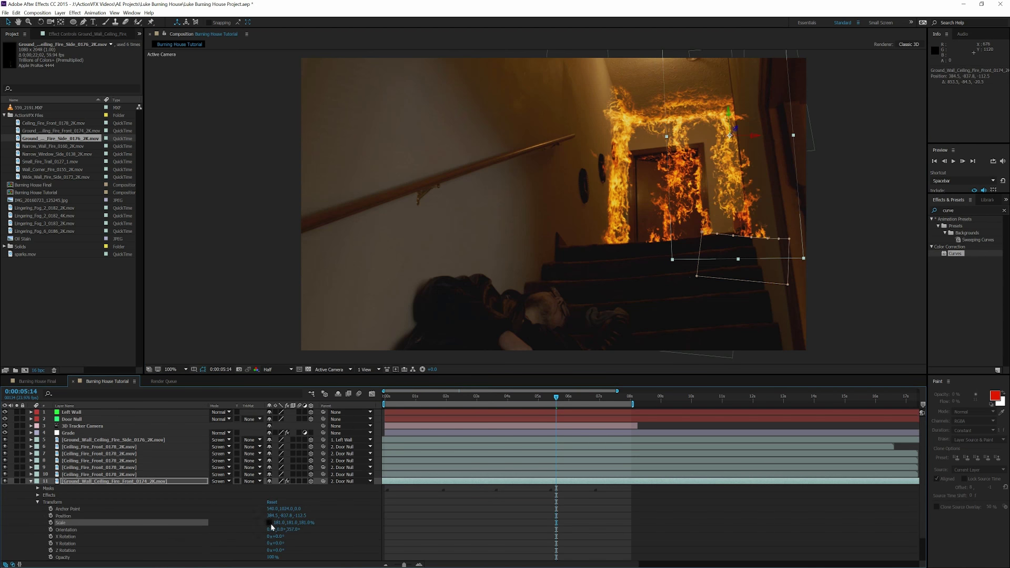
Step: Fine-tune the flipped fire's position and Z orientation beside the door, review it over time and collapse its layer properties
drag(728, 184, 724, 185)
drag(290, 531, 286, 531)
mouse_move(737, 210)
mouse_down()
mouse_move(721, 206)
mouse_move(731, 219)
mouse_move(729, 210)
mouse_up()
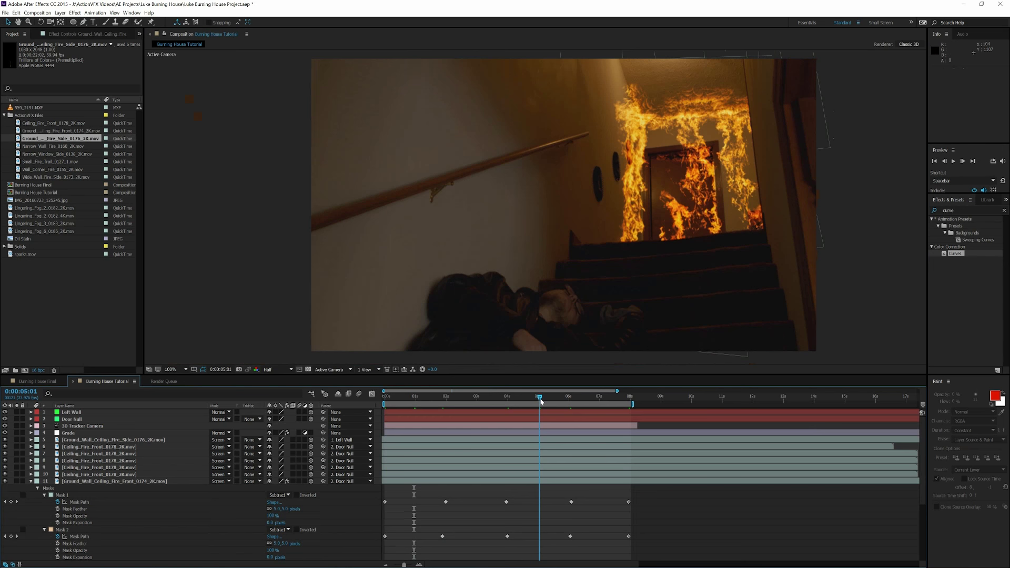
drag(544, 400, 576, 403)
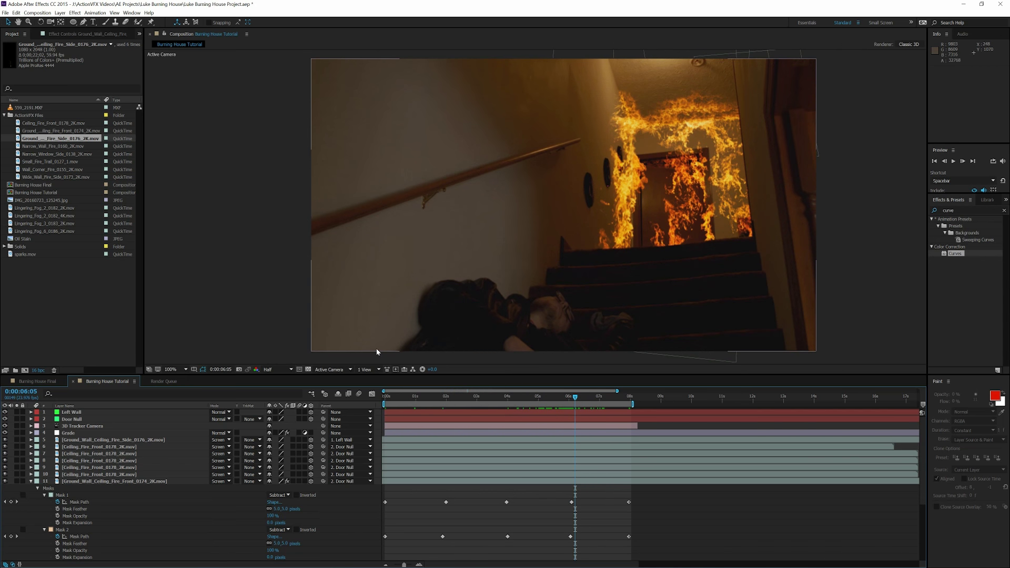
click(31, 482)
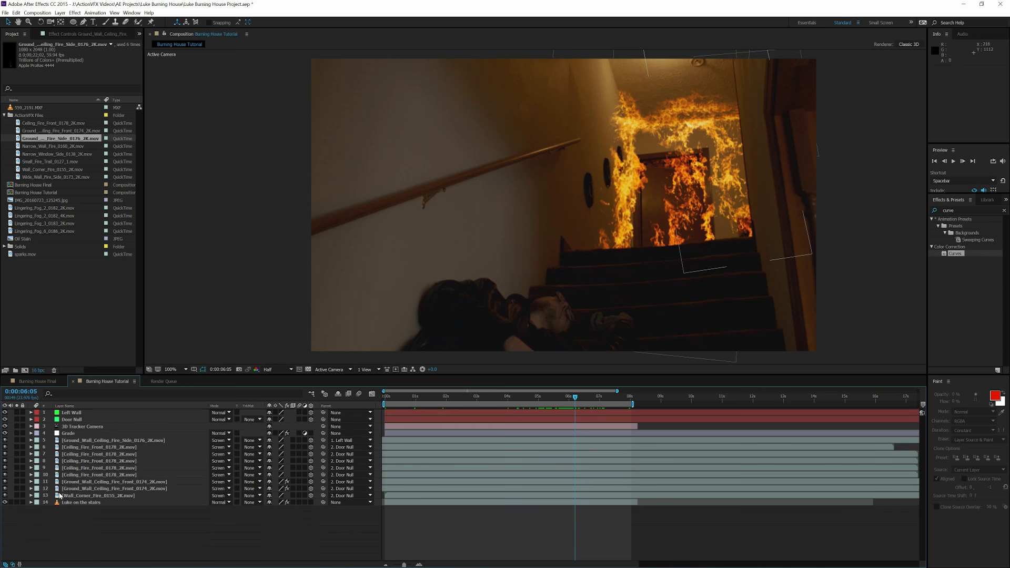
Step: Apply the stylize Glow effect to the flipped Ground_Wall_Ceiling_Fire_Front_0174_2K.mov copy in layer 11
click(70, 489)
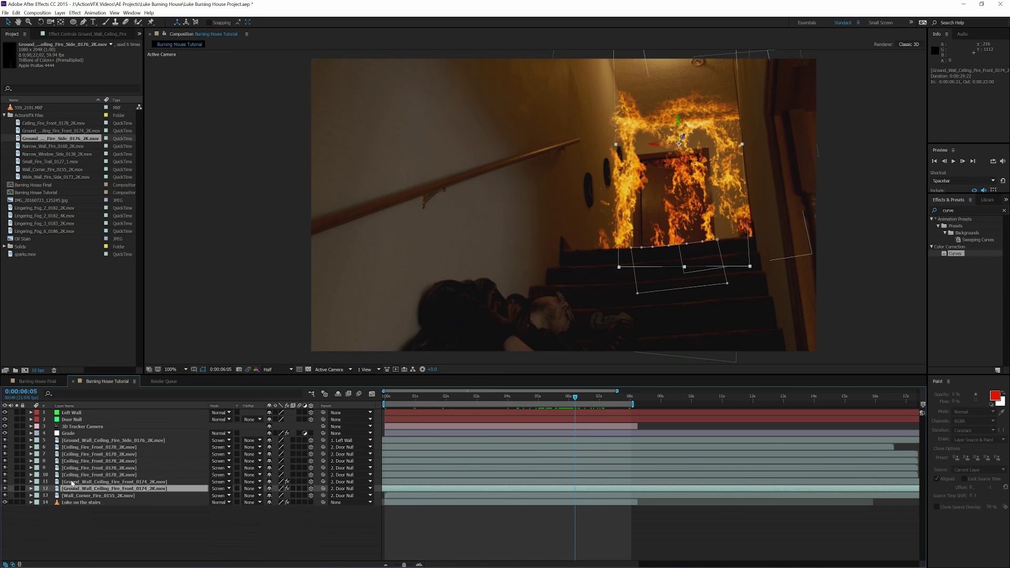
click(72, 482)
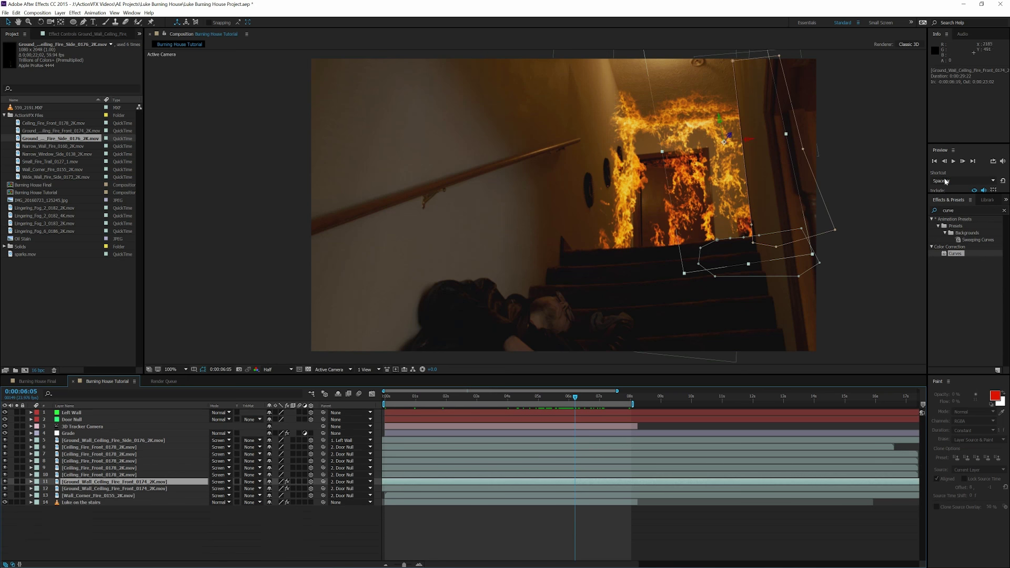
click(956, 210)
text(glow)
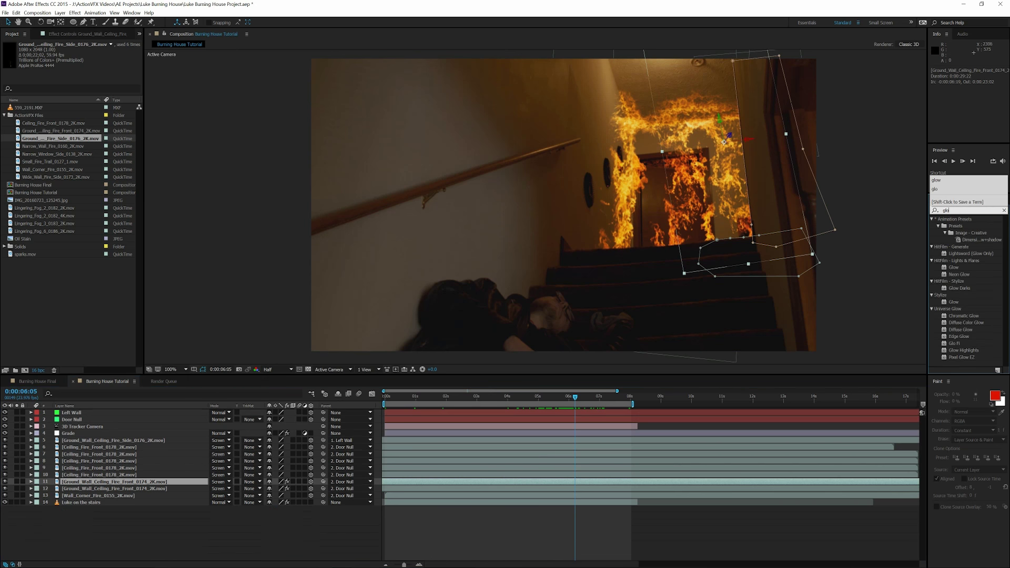
double_click(954, 303)
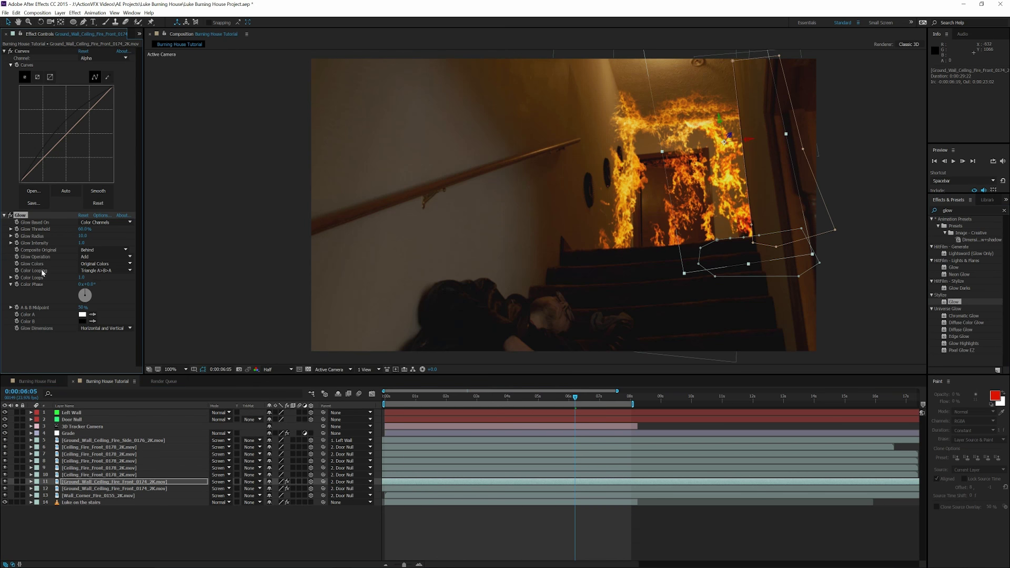
Step: Set the Glow operation to Screen, the glow colors to A & B Colors and the color looping to Sawtooth A>B
click(102, 256)
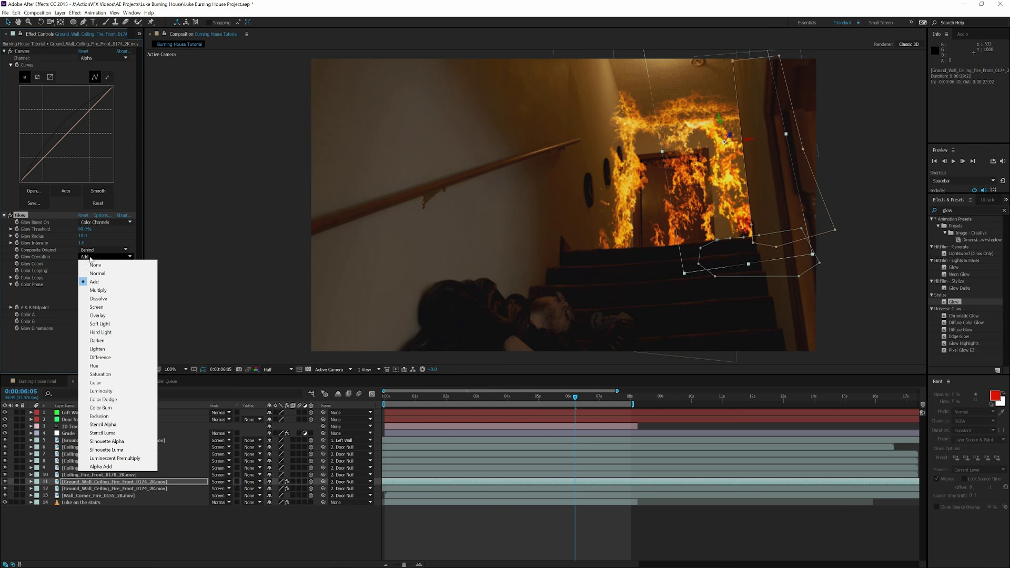
click(106, 309)
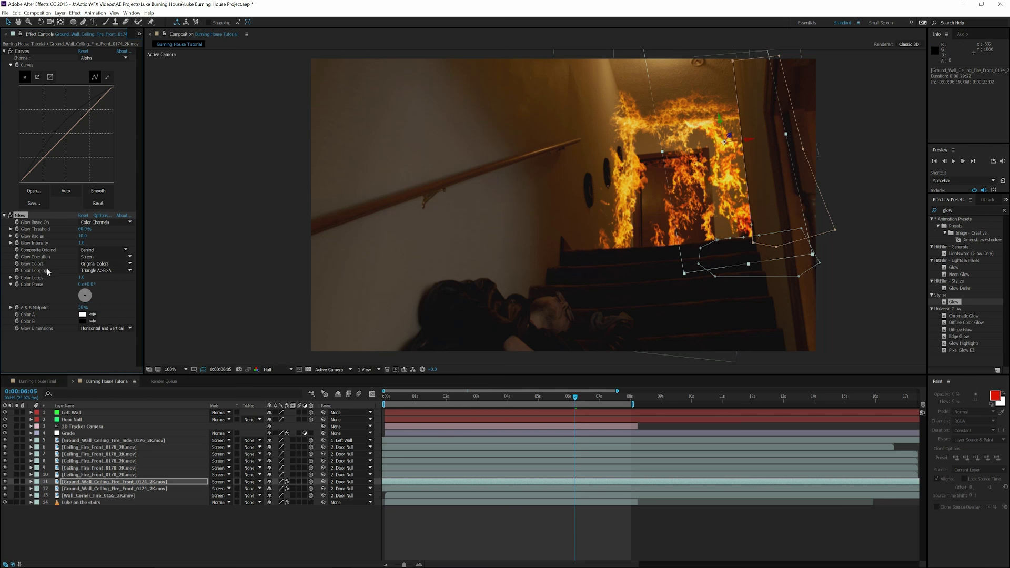
click(89, 266)
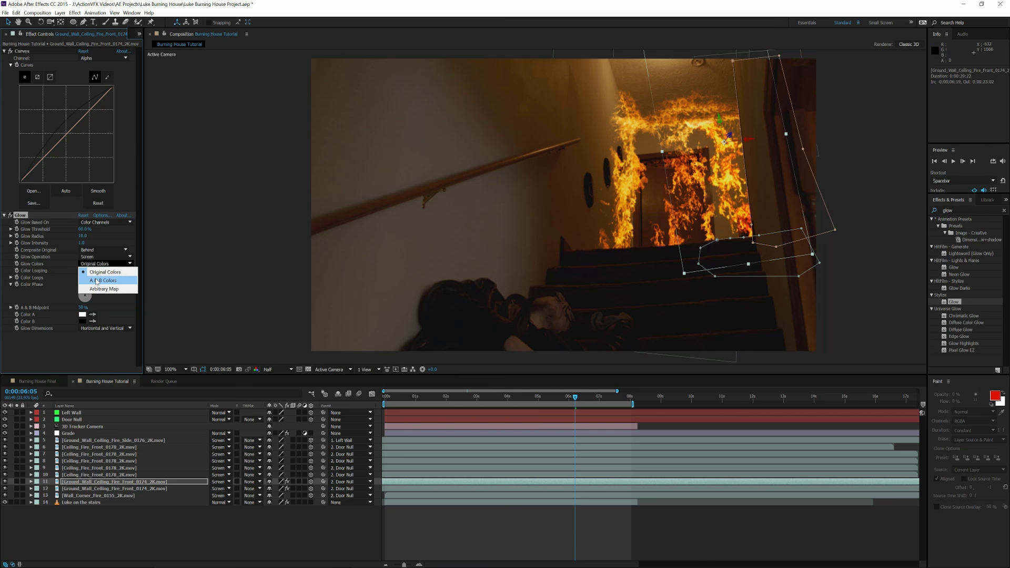
click(96, 277)
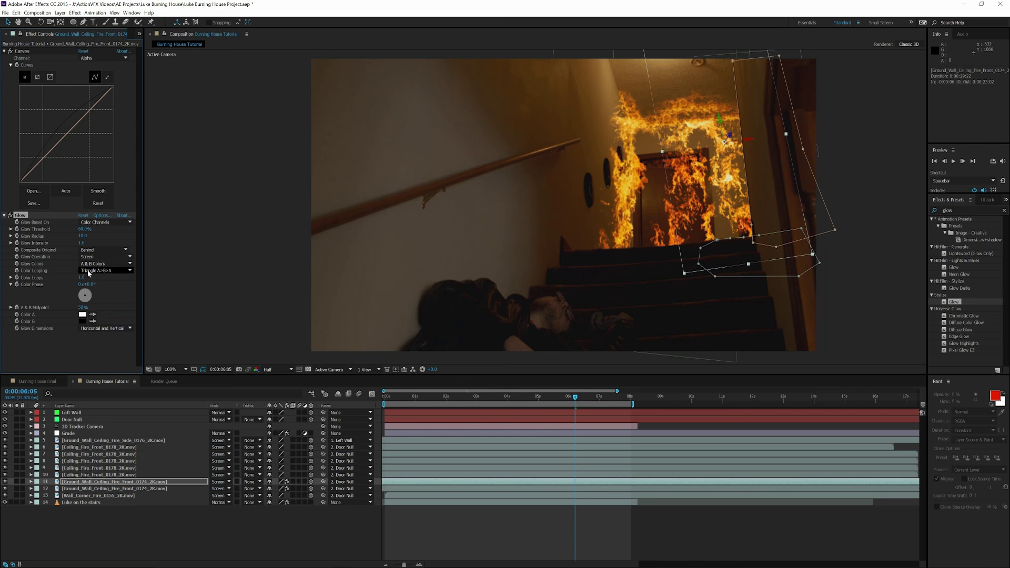
click(90, 271)
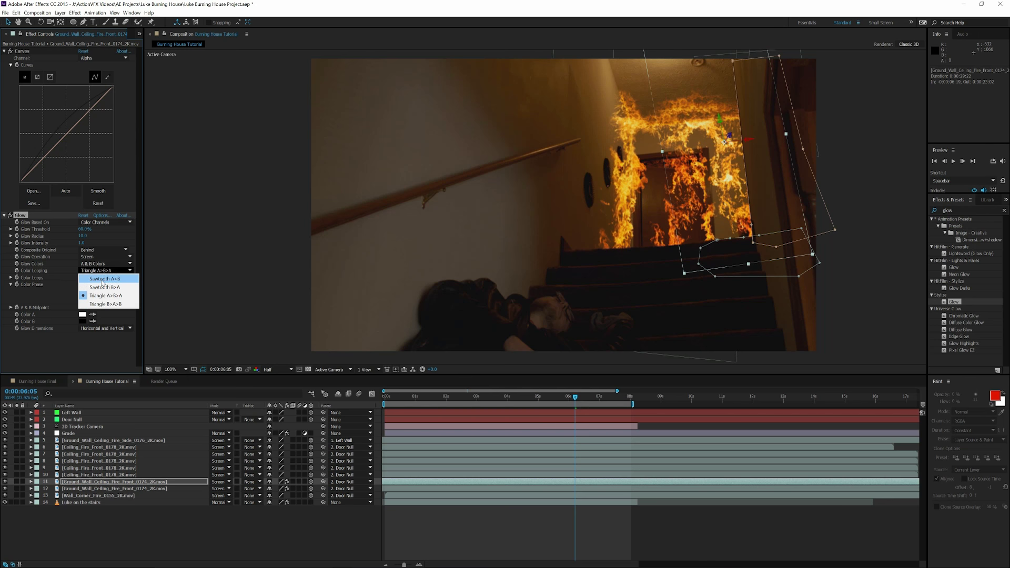
click(109, 281)
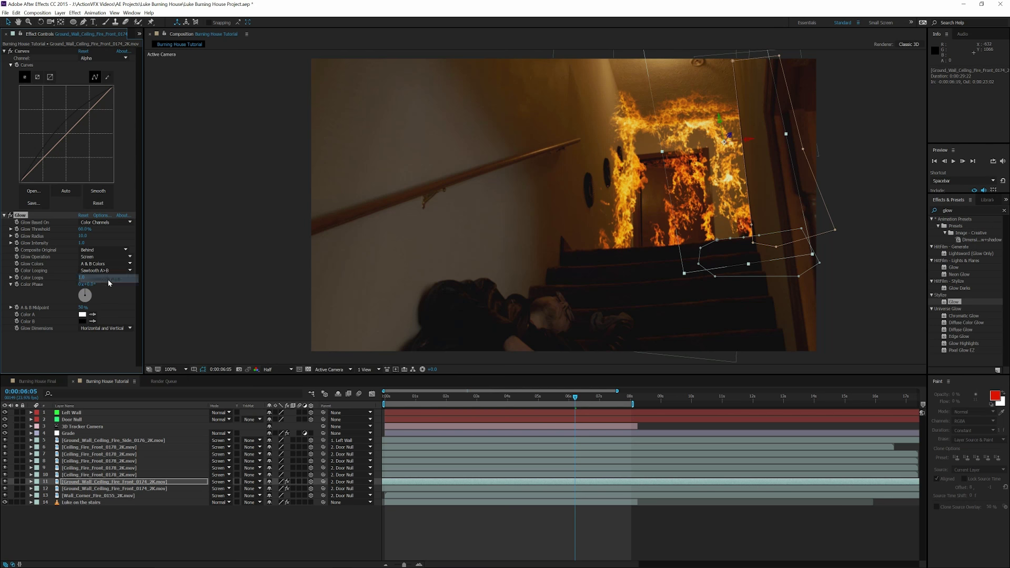
Step: Change the Glow effect's Color A to a muted orange
click(80, 315)
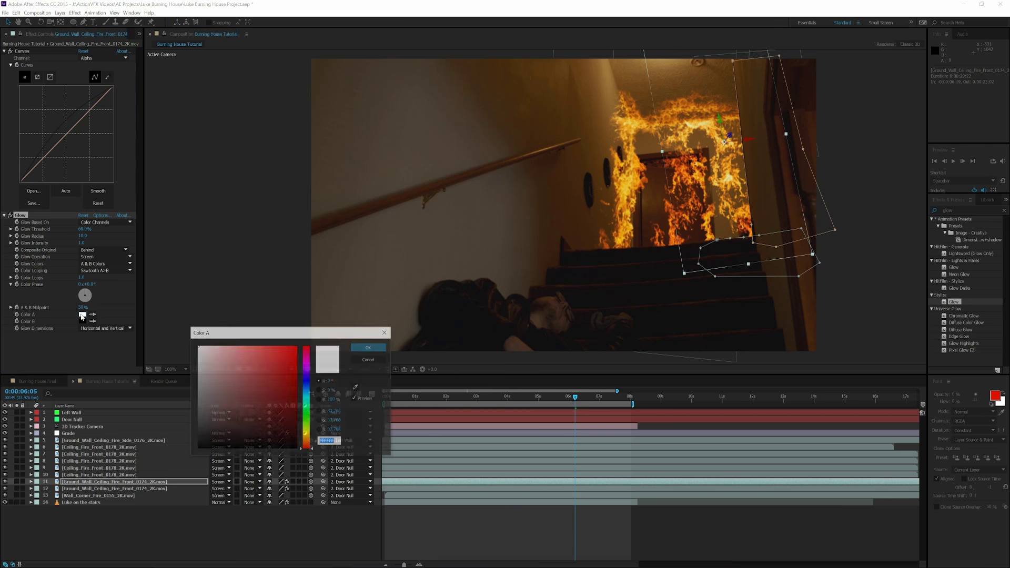
drag(309, 449, 309, 443)
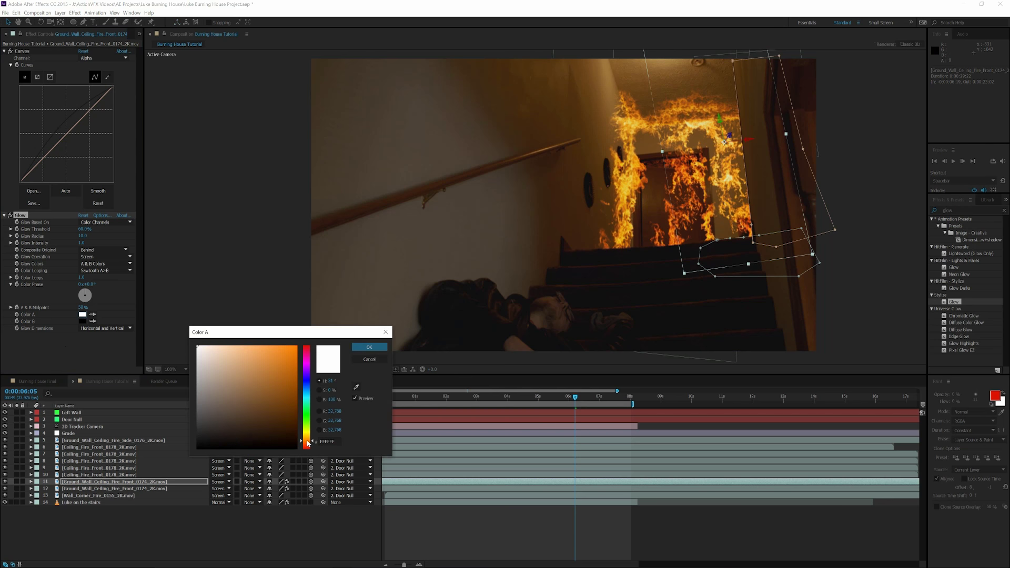
drag(254, 374, 248, 370)
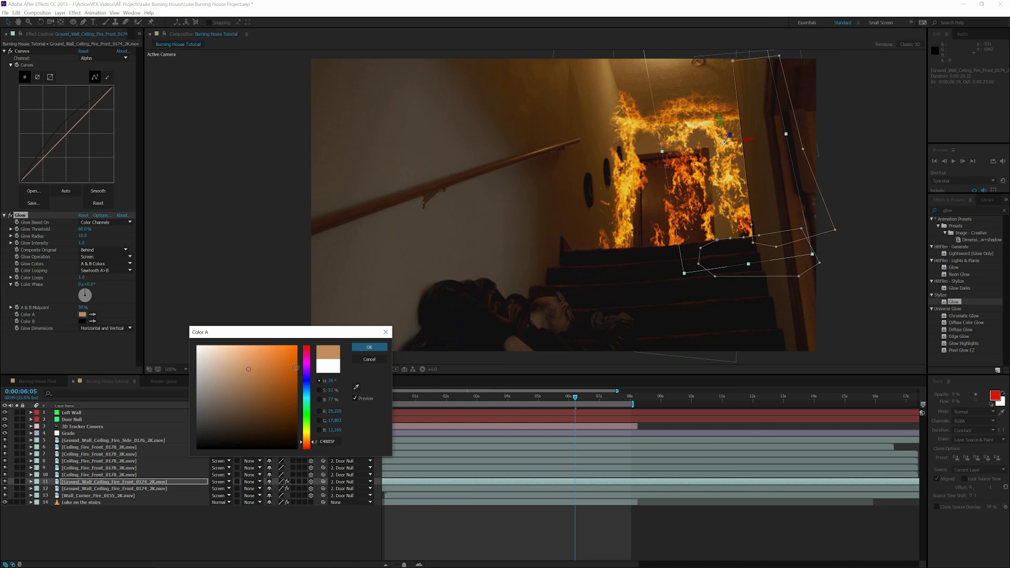
click(370, 347)
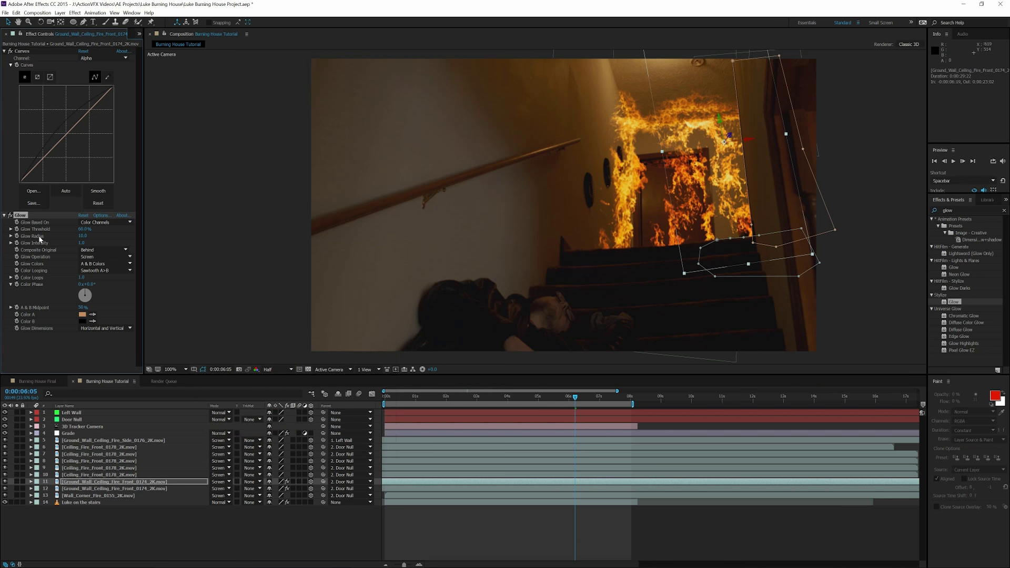
Step: Set the Glow threshold to 0%, the radius to over 300 and the intensity to 2.1
click(11, 230)
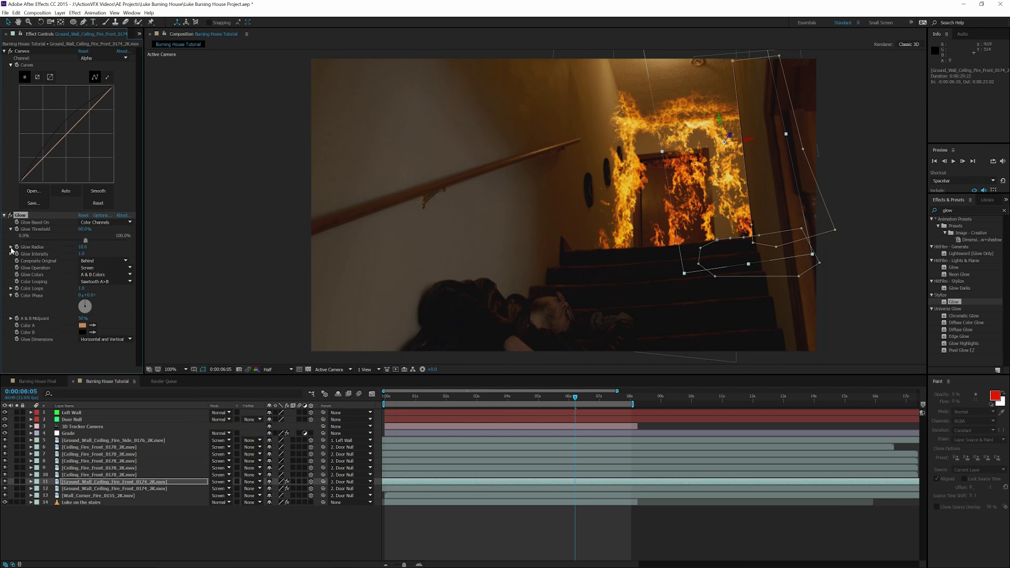
click(11, 247)
click(12, 265)
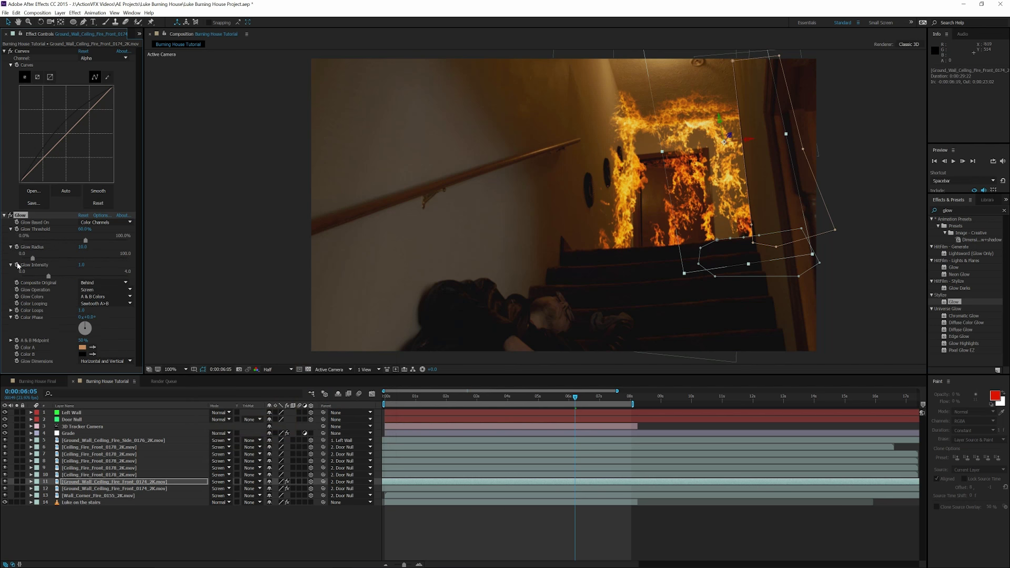
drag(85, 241, 25, 241)
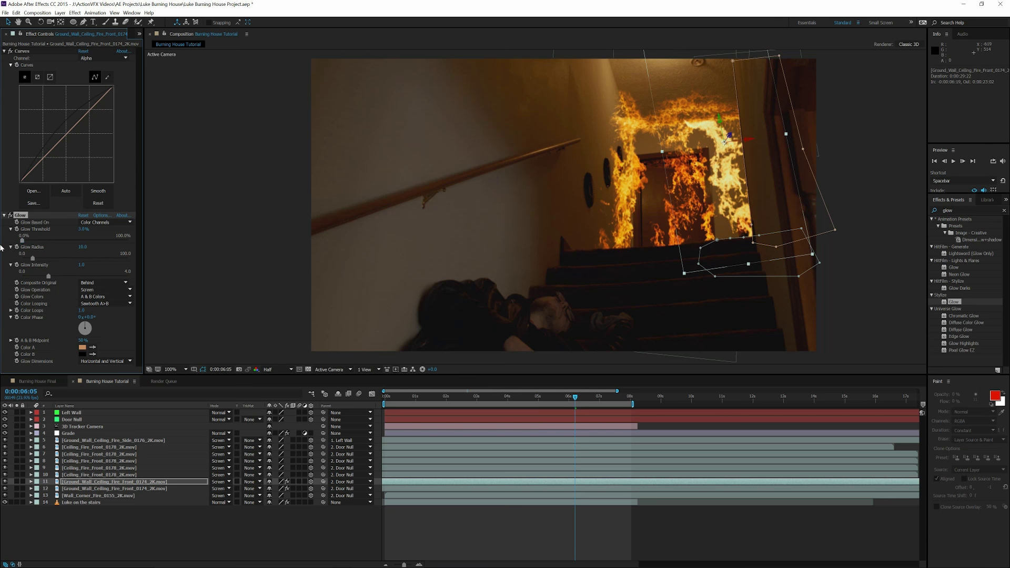
click(83, 247)
text(30)
text(66)
key(Return)
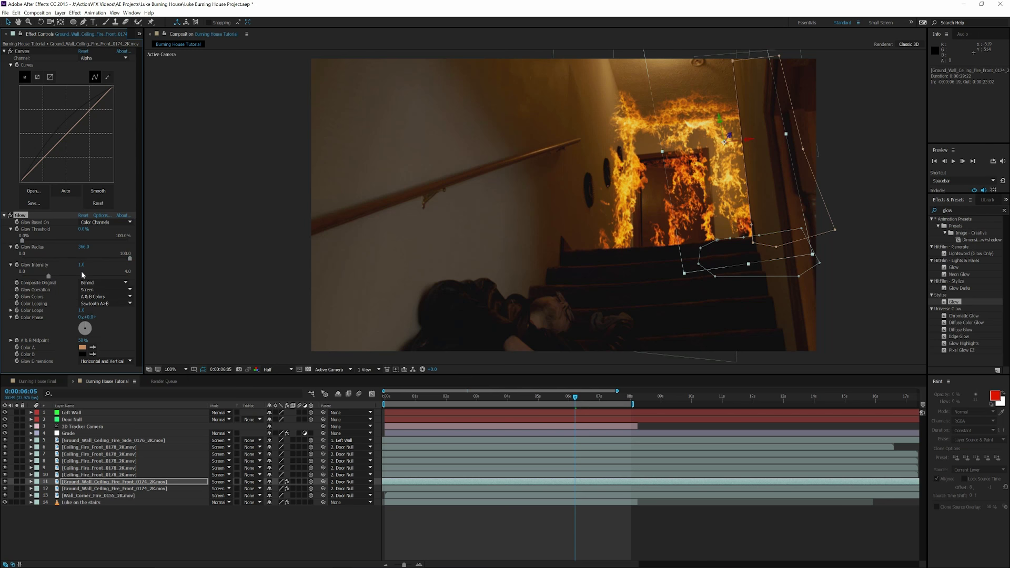
click(82, 264)
key(Return)
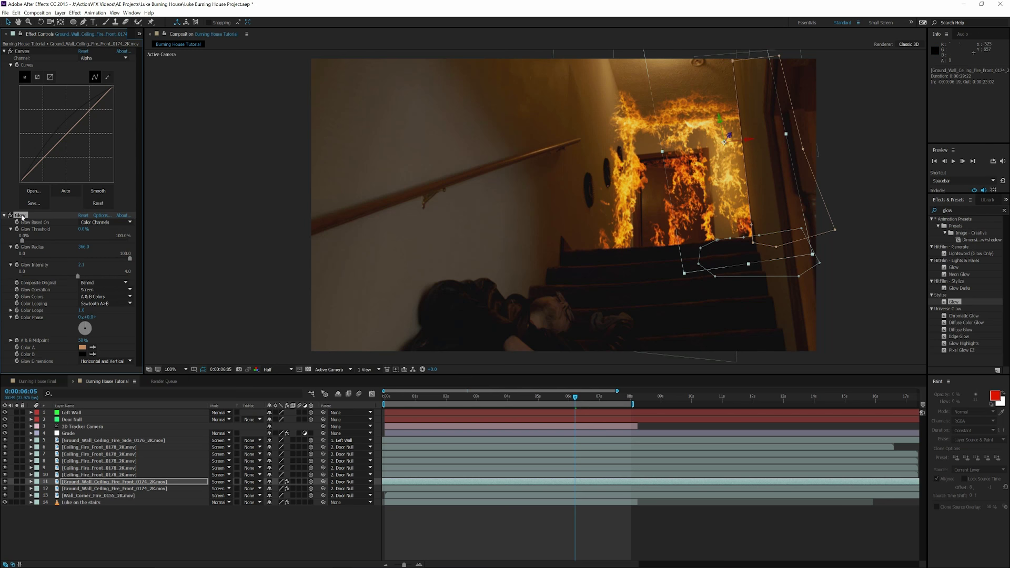
Step: Copy the Glow effect onto the eight other fire layers and check the shot at 0:00:05:22
click(92, 496)
ctrl+click(91, 490)
ctrl+click(91, 477)
ctrl+click(90, 468)
ctrl+click(90, 461)
ctrl+click(90, 454)
ctrl+click(89, 447)
ctrl+click(89, 441)
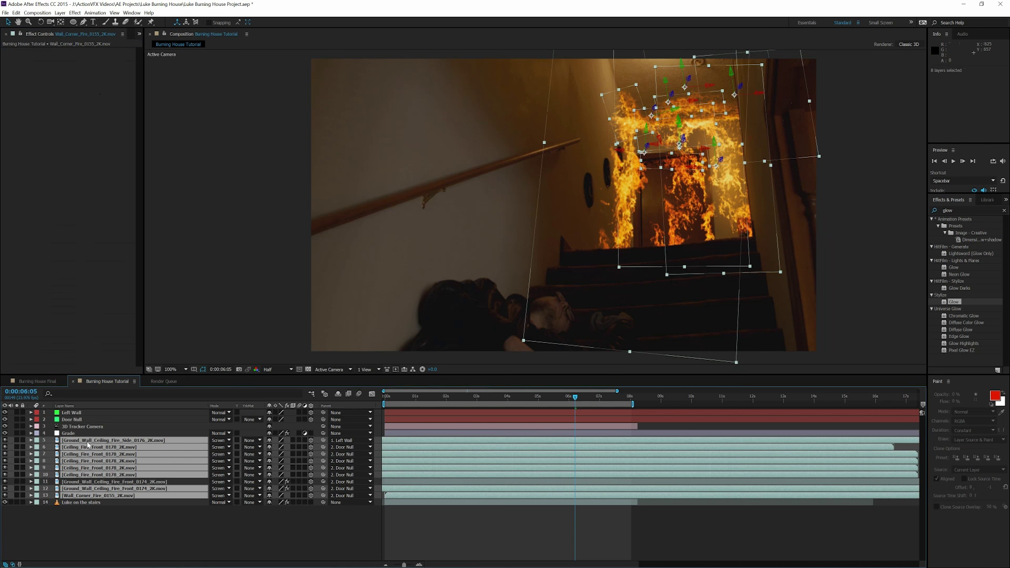
key(ctrl+v)
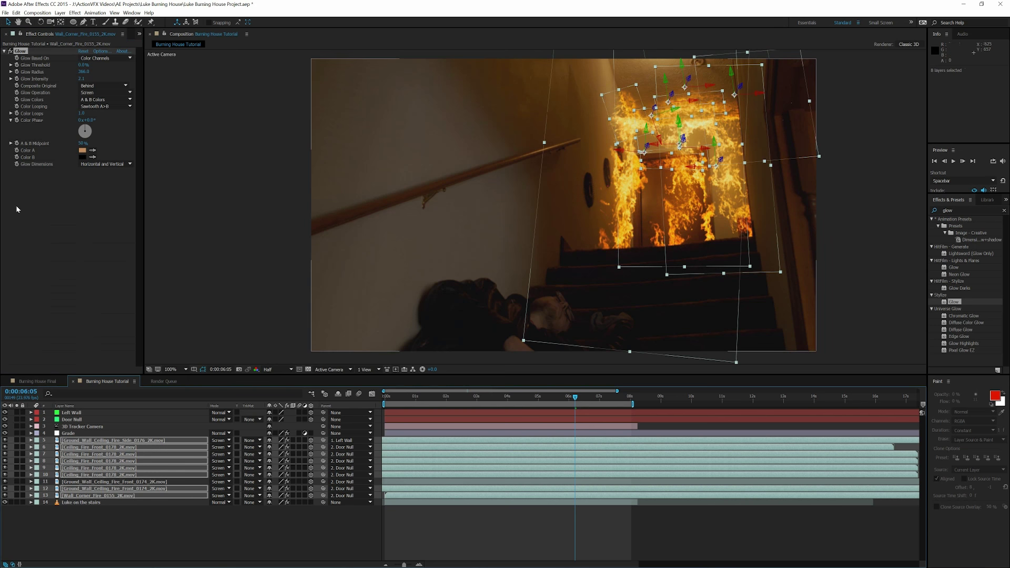
click(216, 225)
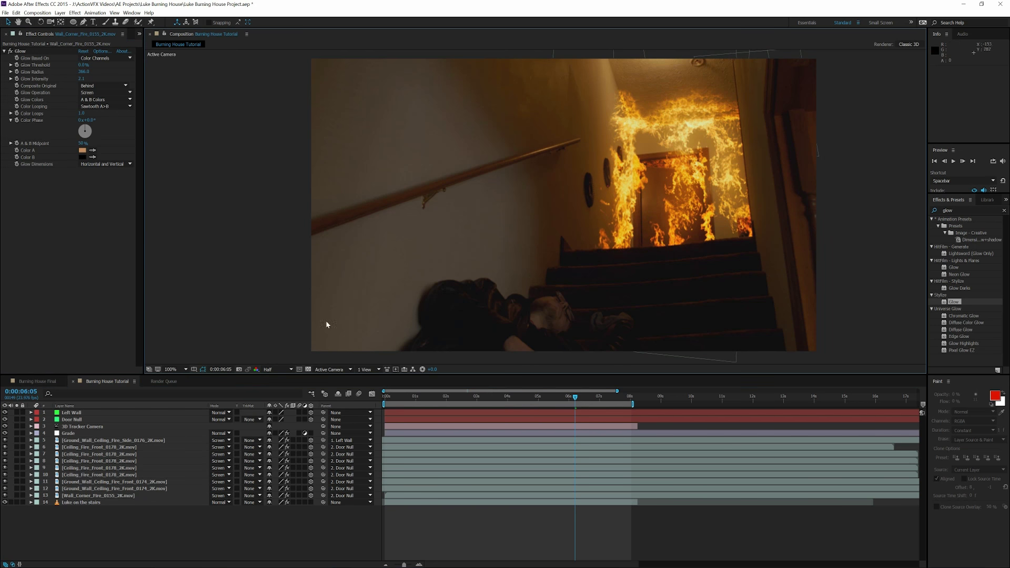
click(568, 400)
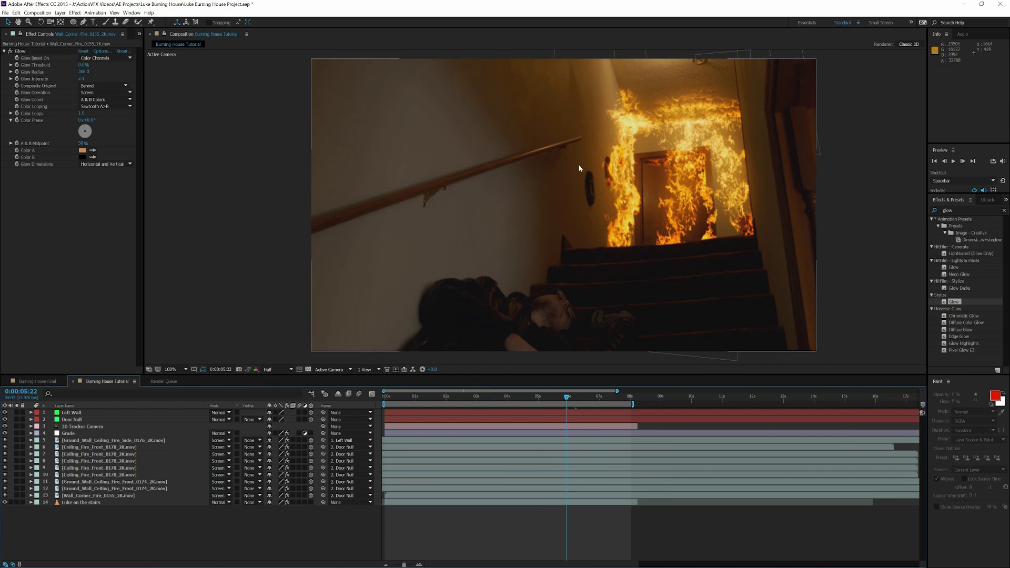
Step: Preview the Oil Stain image and add it to the composition directly below the Grade layer
click(138, 34)
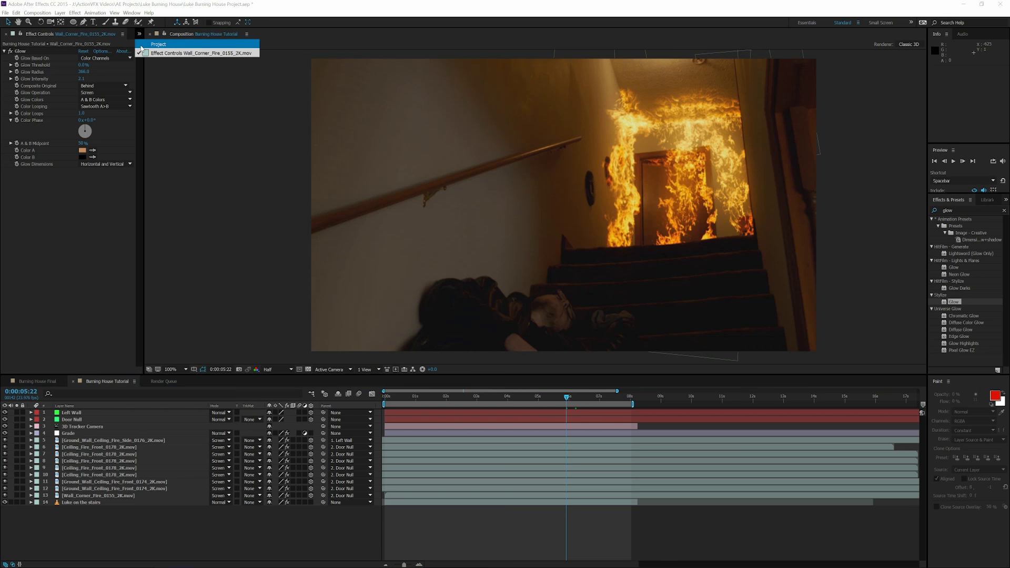
click(158, 44)
double_click(26, 238)
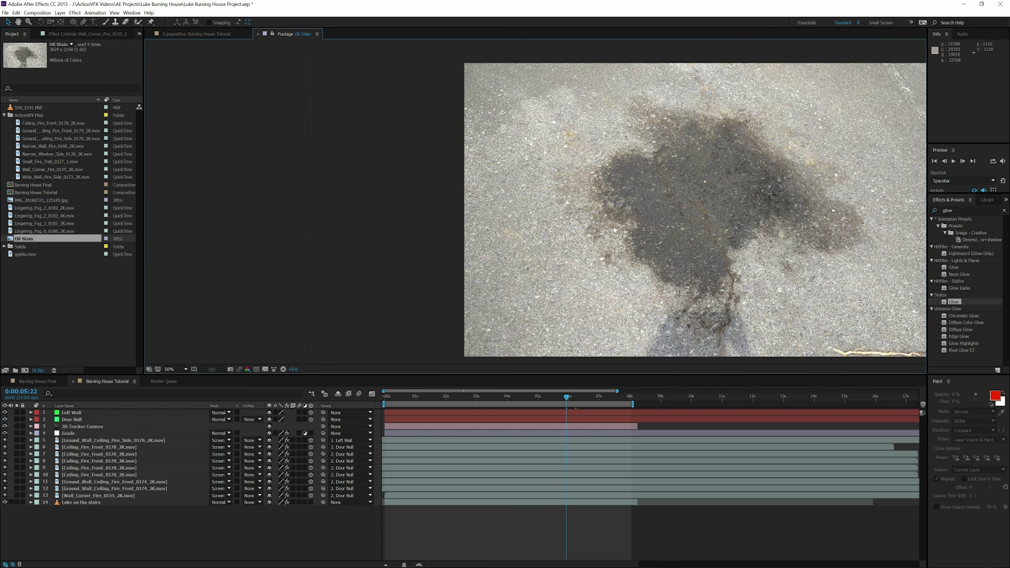
drag(614, 230, 486, 231)
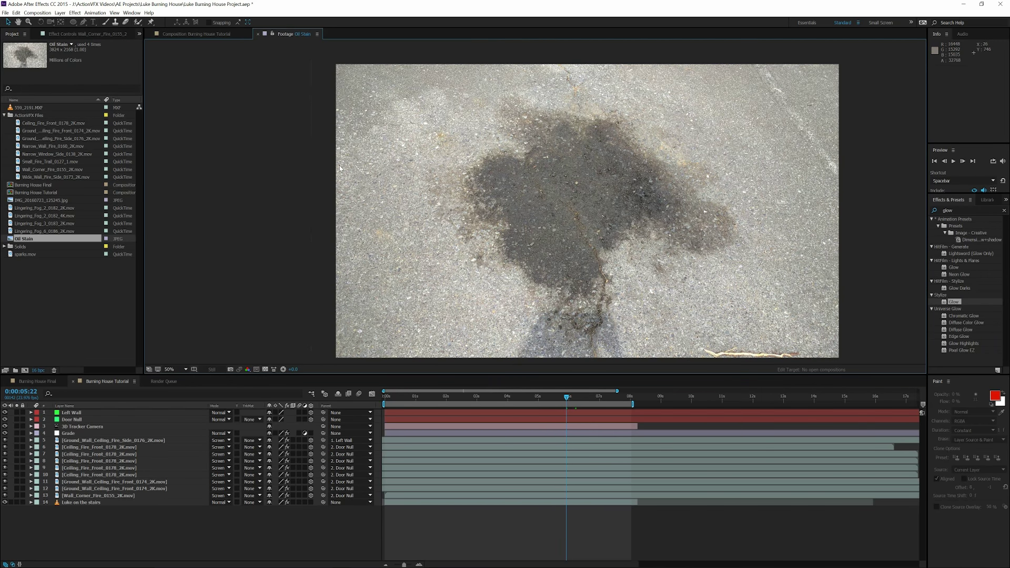
click(258, 34)
drag(59, 240, 110, 437)
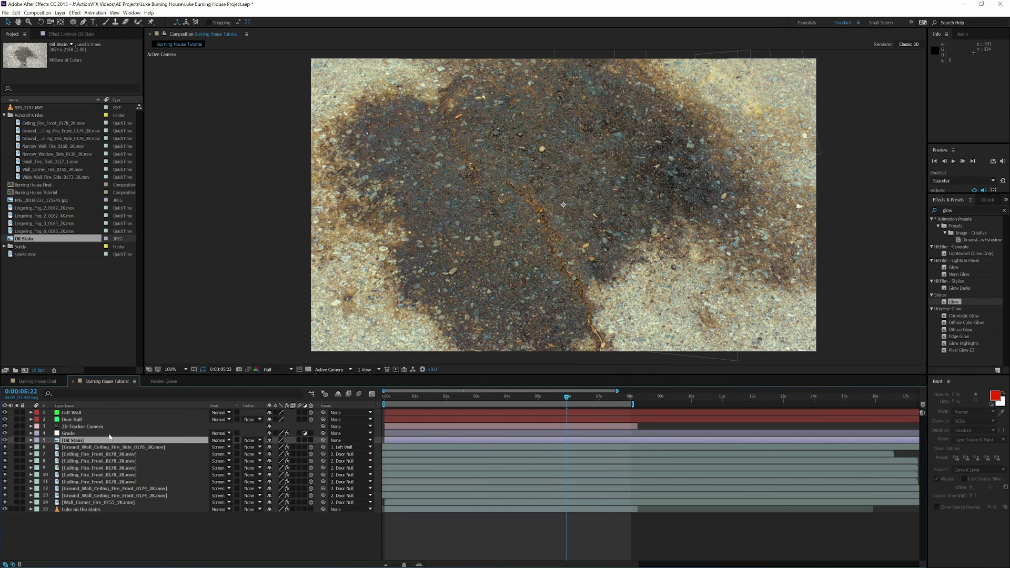
Step: Parent the Oil Stain layer to Door Null and make it a 3D layer
click(345, 440)
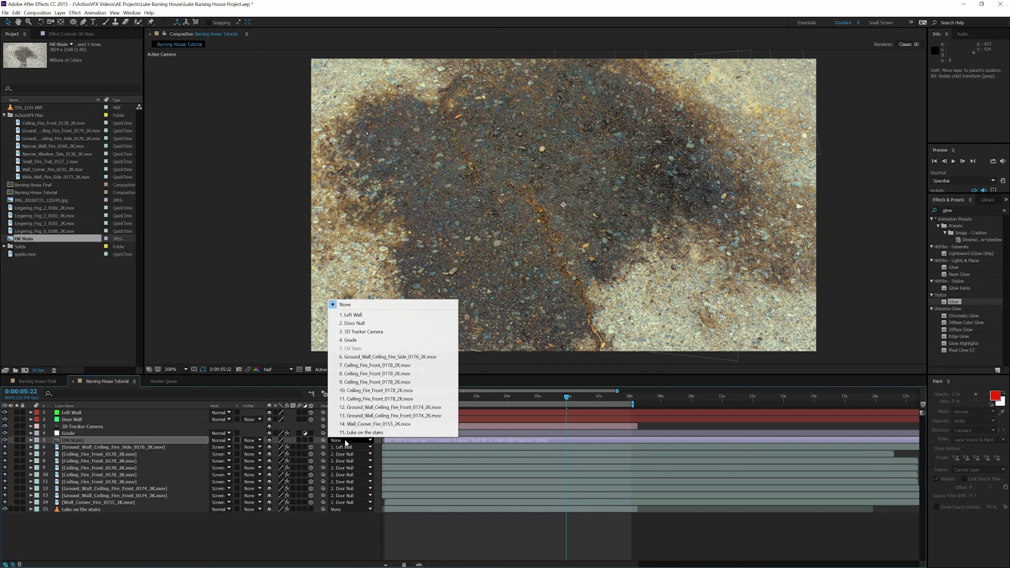
click(370, 324)
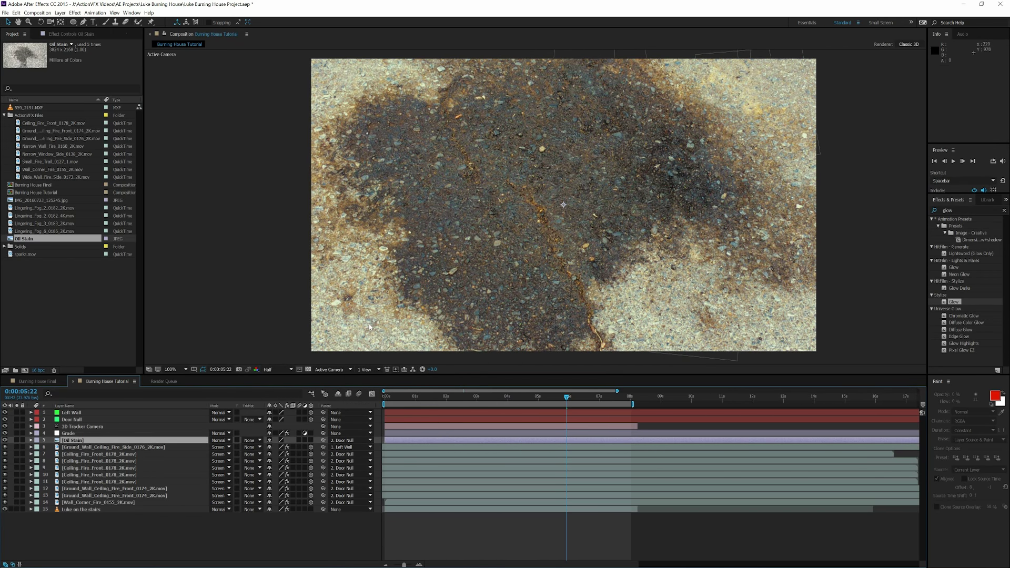
click(310, 443)
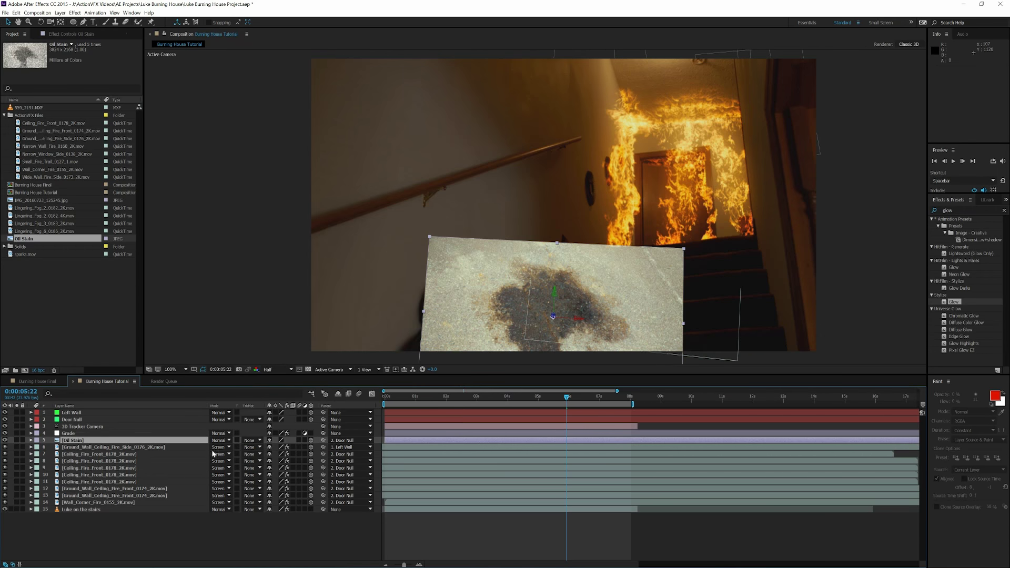
Step: Set the Oil Stain layer's position to 0, 0, 0 and its scale to 205%
click(31, 440)
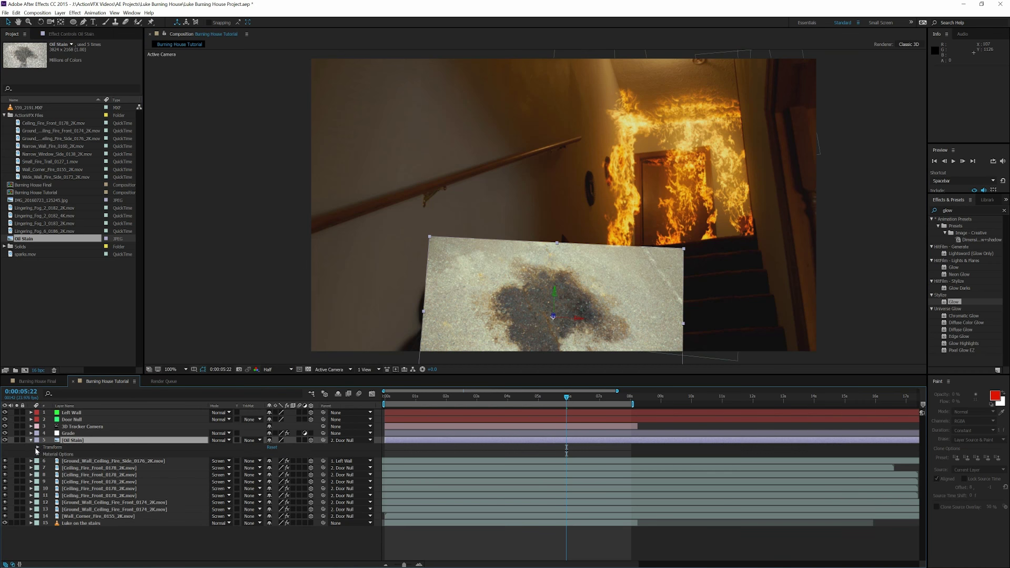
click(38, 447)
click(278, 461)
text(0)
key(Return)
click(280, 461)
text(0)
key(Return)
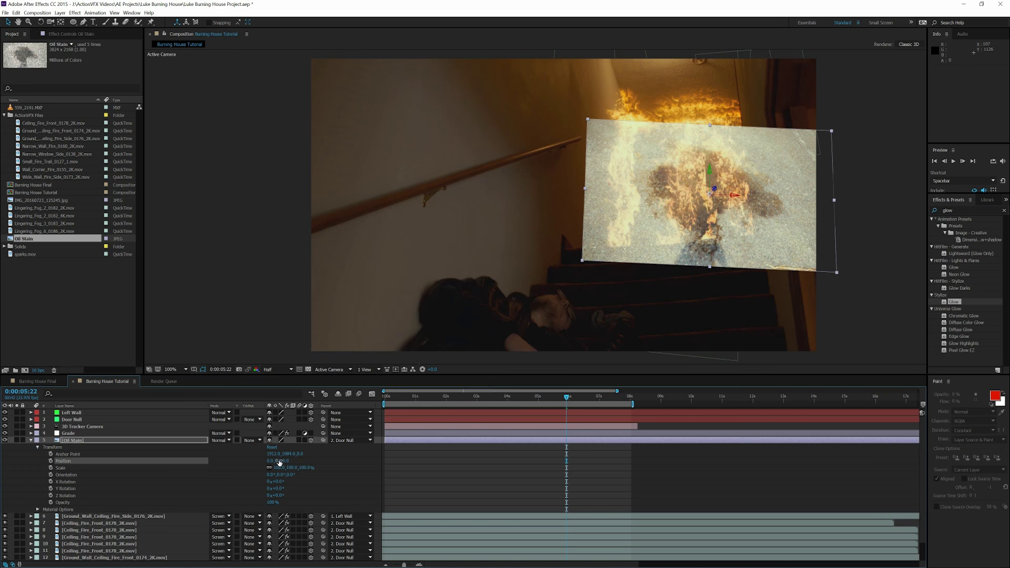
click(280, 468)
text(205)
key(Return)
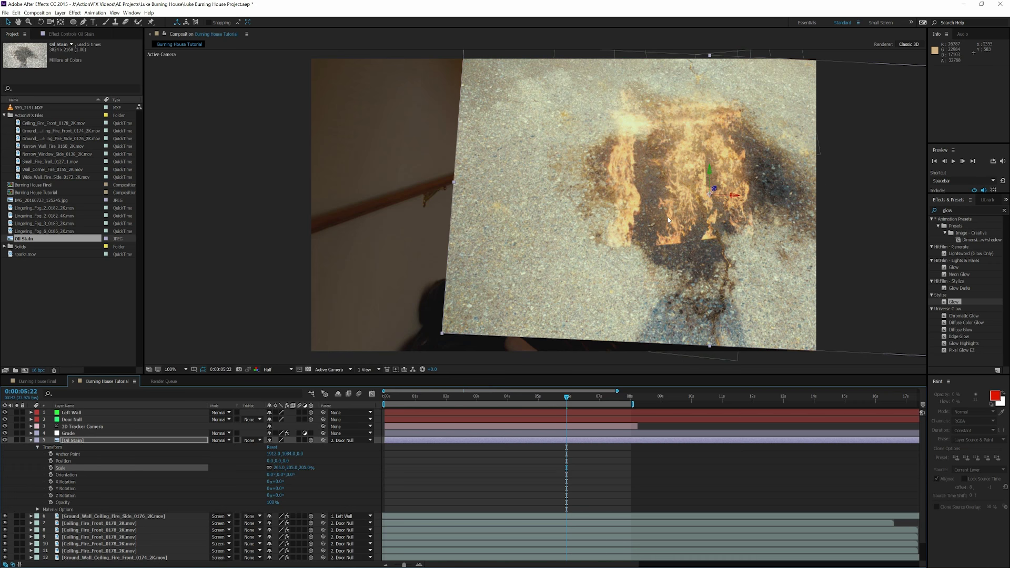
Step: Move the Oil Stain layer over the door to about -262, -20, -3 and set its Z orientation to 358°
drag(669, 220, 650, 197)
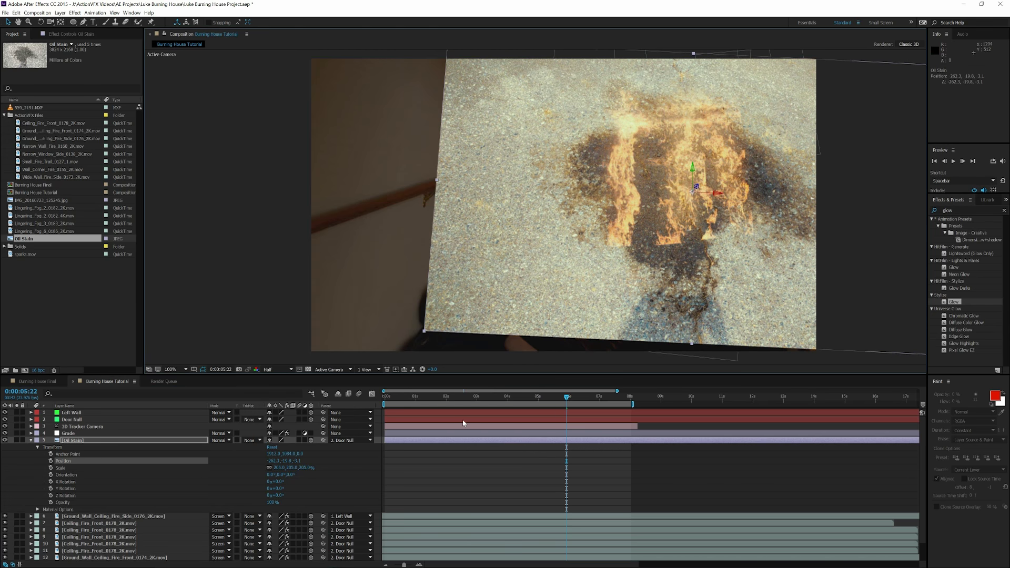
drag(291, 475, 290, 475)
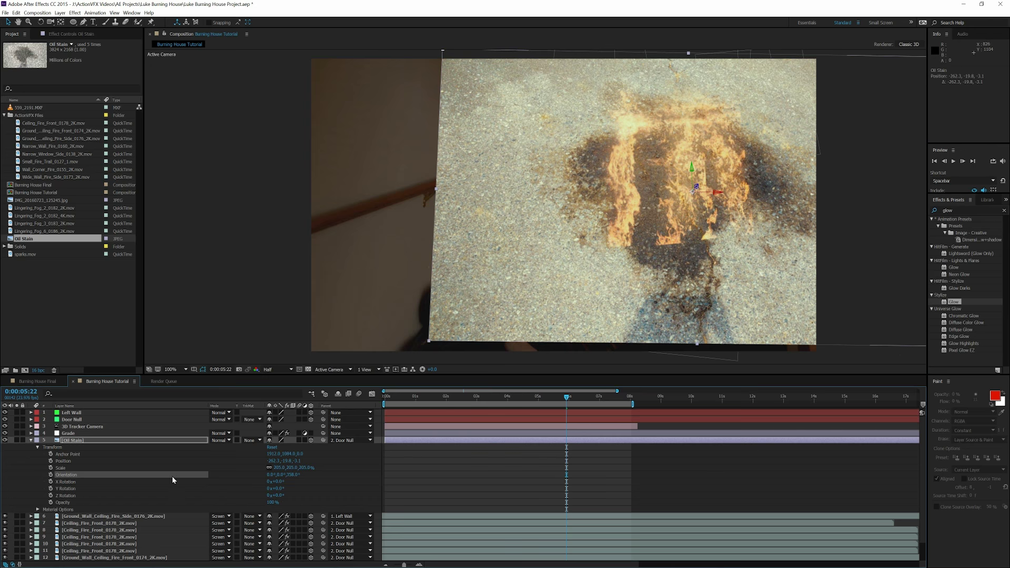
Step: Set the Oil Stain layer's blending mode to Multiply and shift it to about -553, -161, -34
click(224, 441)
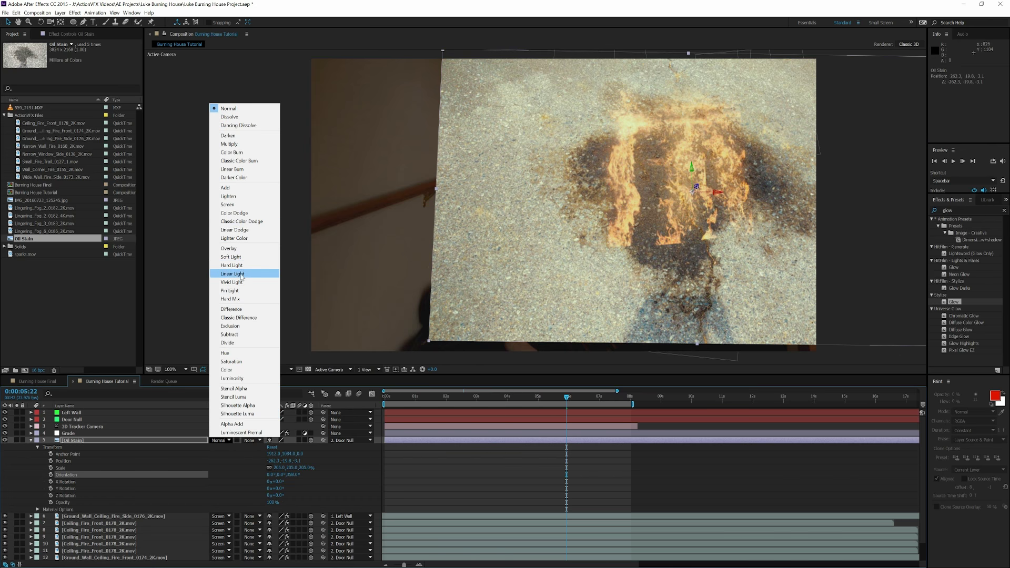
click(236, 148)
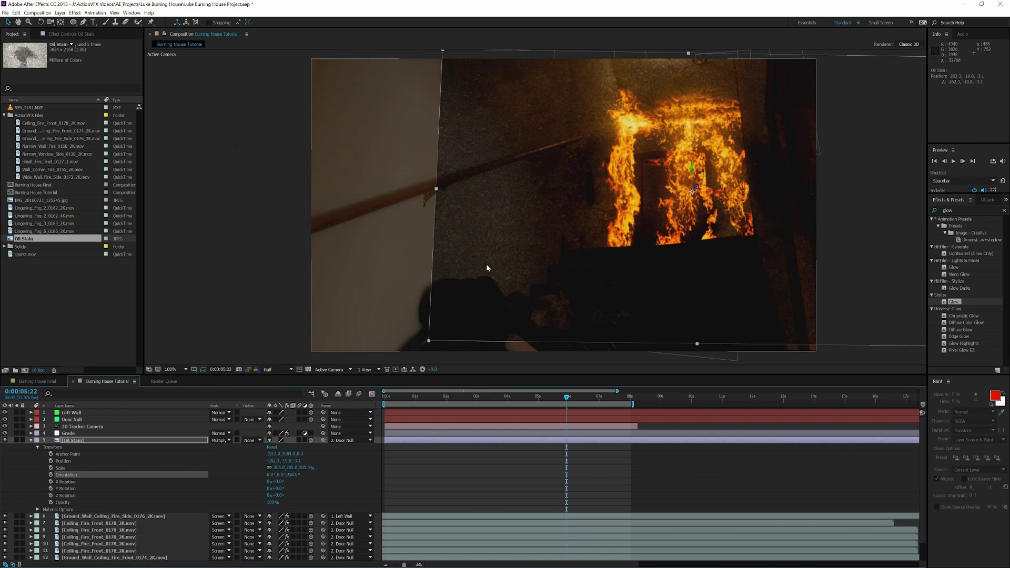
mouse_move(665, 168)
mouse_down()
mouse_move(652, 150)
mouse_move(650, 163)
mouse_up()
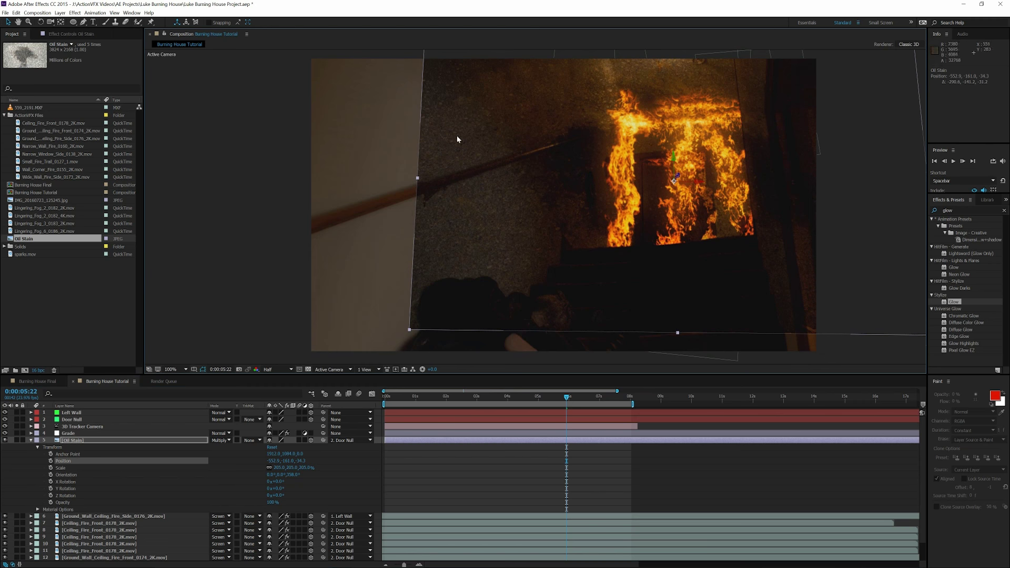
Step: Draw a closed freeform mask on the Oil Stain layer around the burning doorway, down to just below the top stair
drag(457, 138, 408, 151)
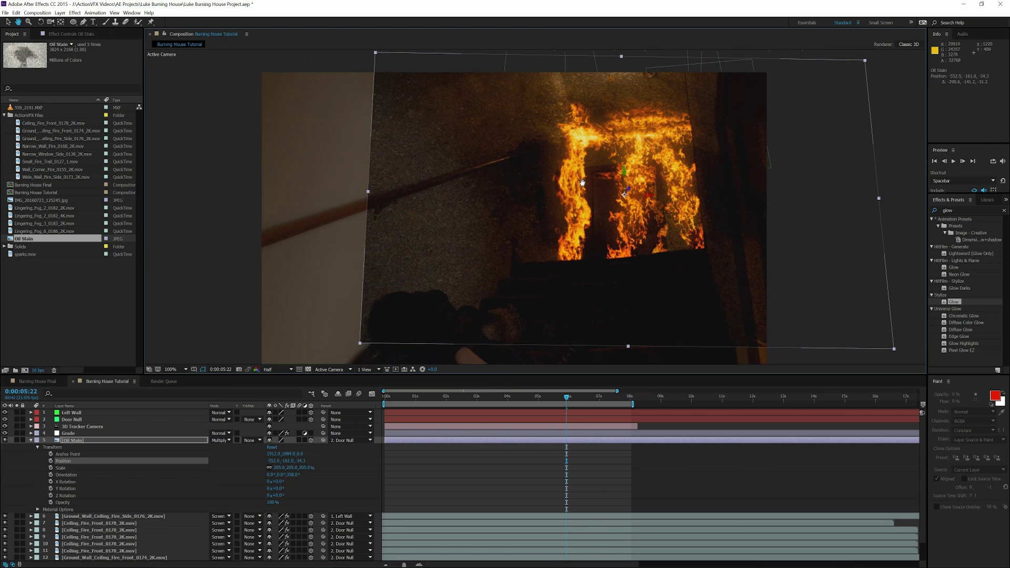
click(83, 22)
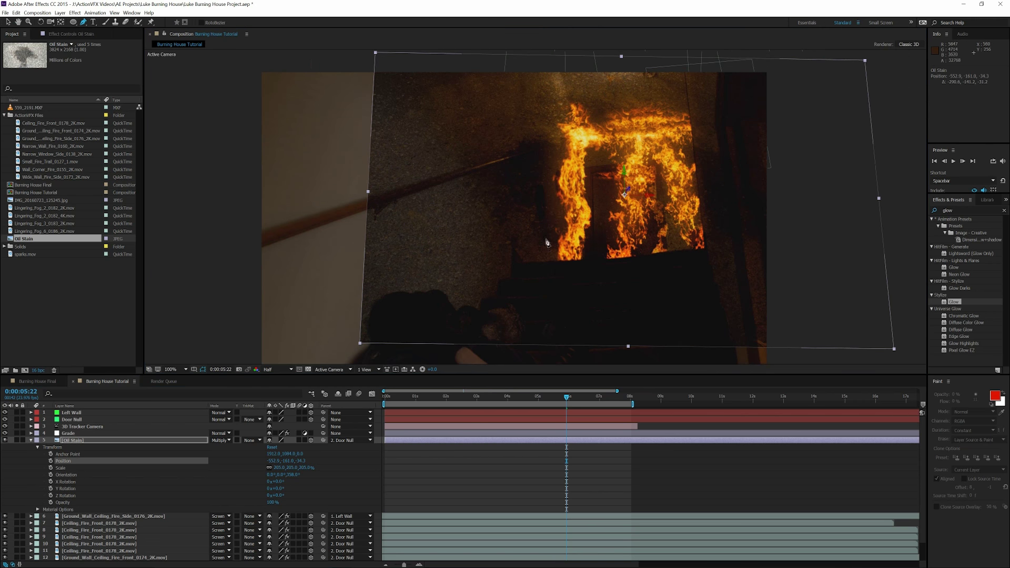
click(552, 275)
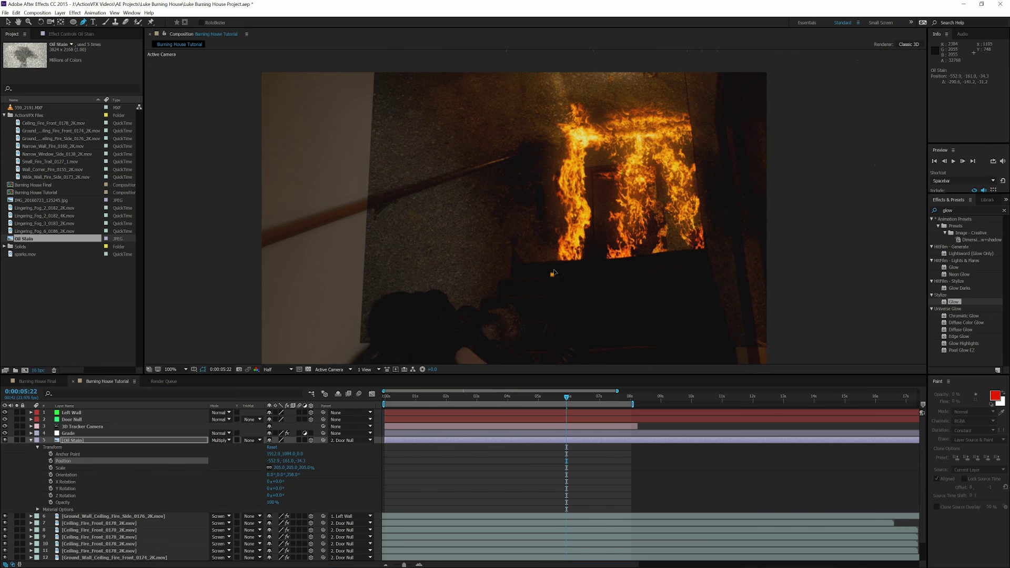
click(556, 252)
click(567, 229)
click(564, 205)
click(558, 179)
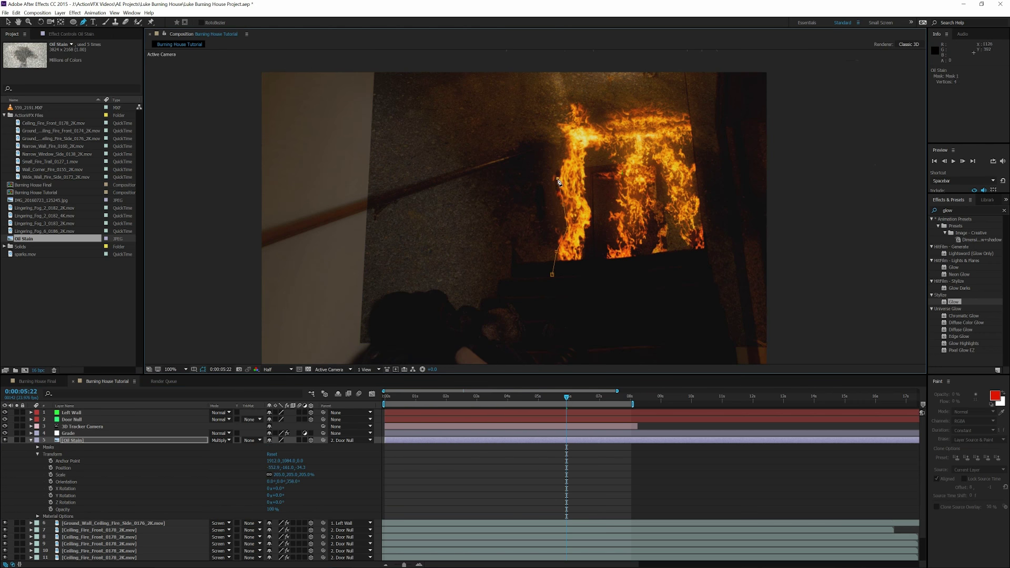
click(565, 142)
click(561, 105)
click(563, 83)
click(593, 97)
click(619, 108)
click(653, 102)
click(676, 110)
click(692, 118)
click(708, 130)
click(714, 169)
click(712, 260)
click(662, 275)
click(564, 280)
click(552, 274)
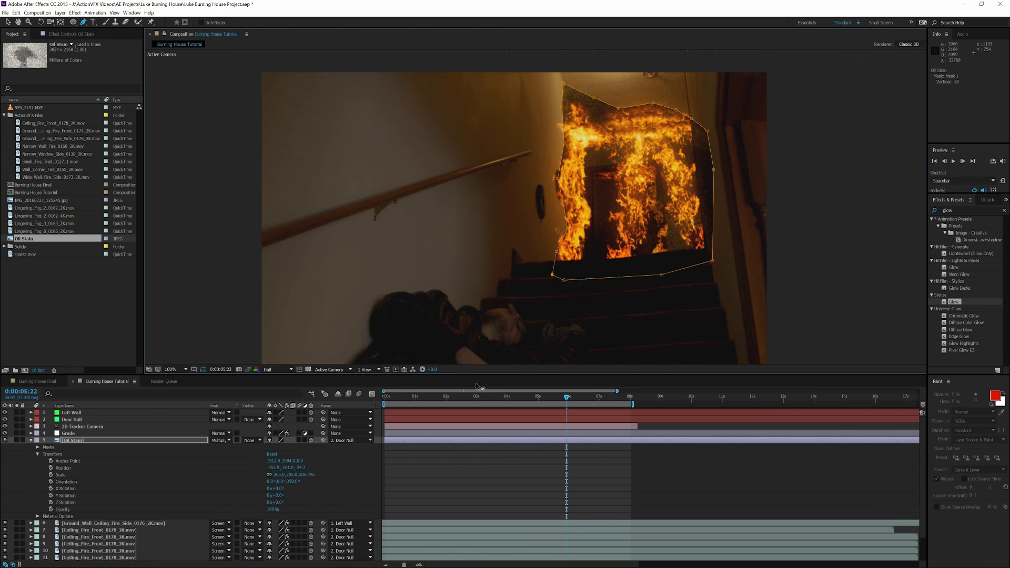
Step: Set the doorway mask's feather on the Oil Stain layer to 250 pixels and deselect the layer
click(37, 454)
click(38, 447)
click(286, 467)
text(250)
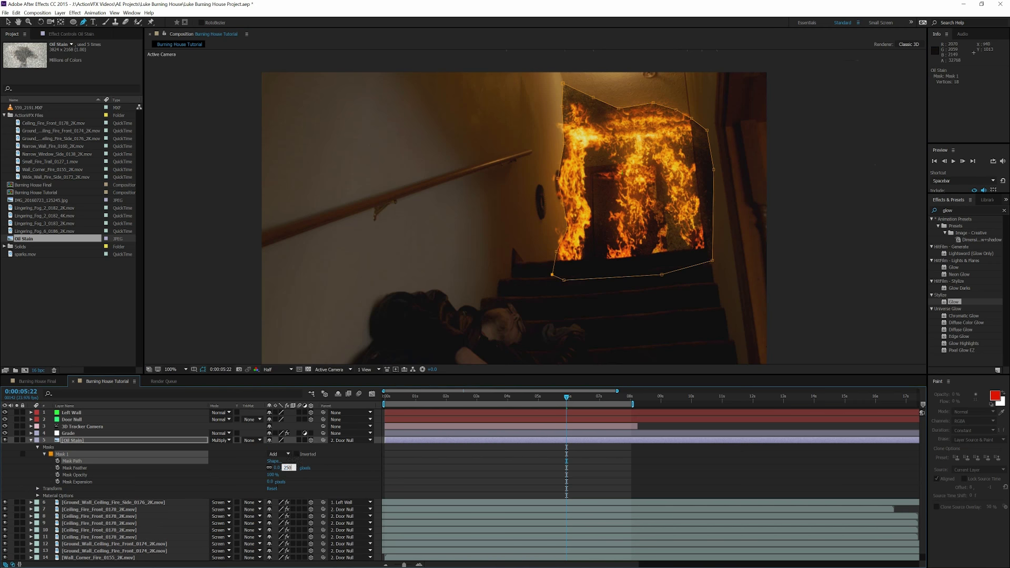
key(Return)
key(v)
click(212, 184)
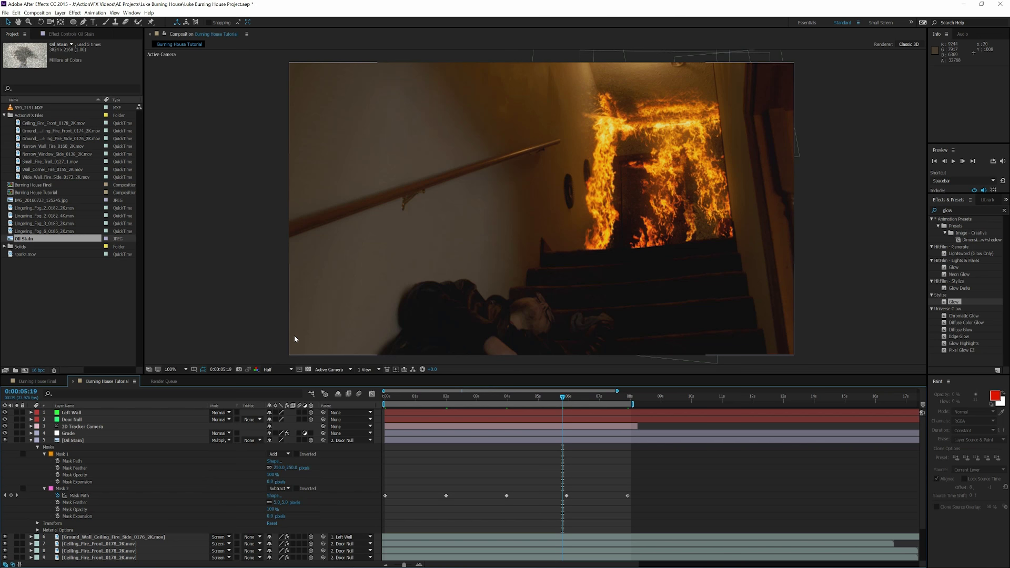
Step: Create a 1920 × 1080 px pale orange solid and place it directly below the Grade layer
click(60, 13)
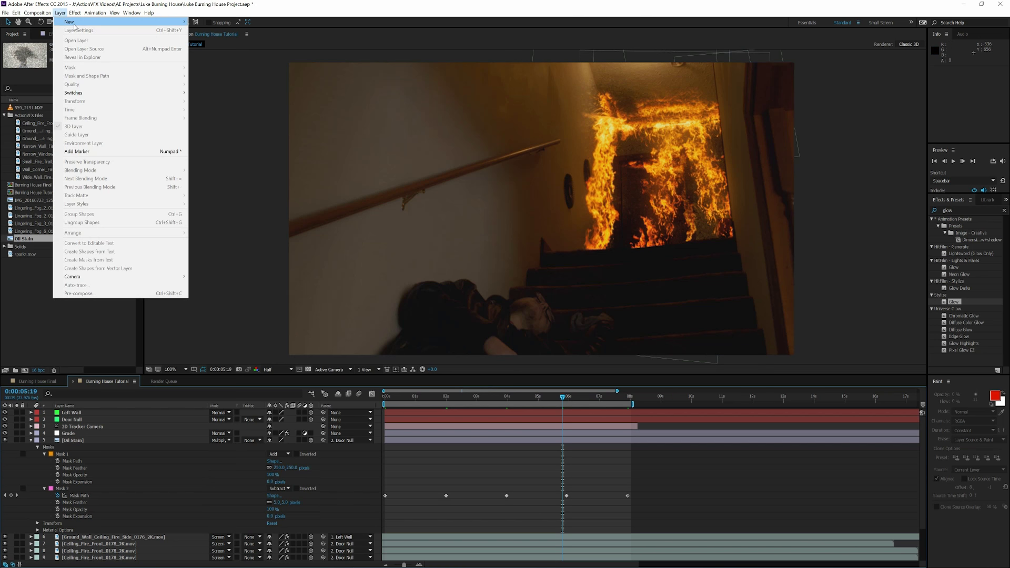
mouse_move(60, 13)
mouse_move(106, 22)
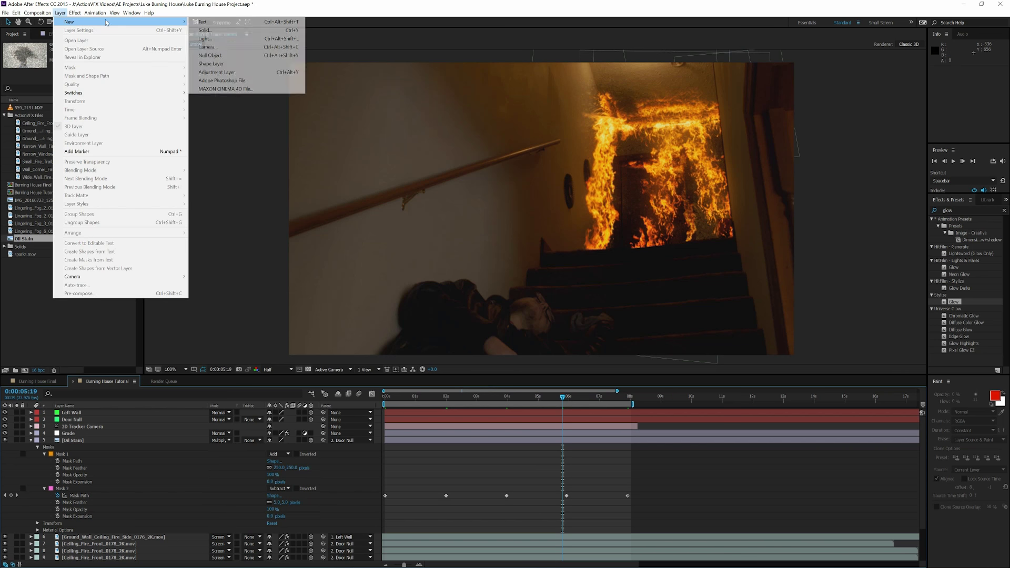
click(205, 29)
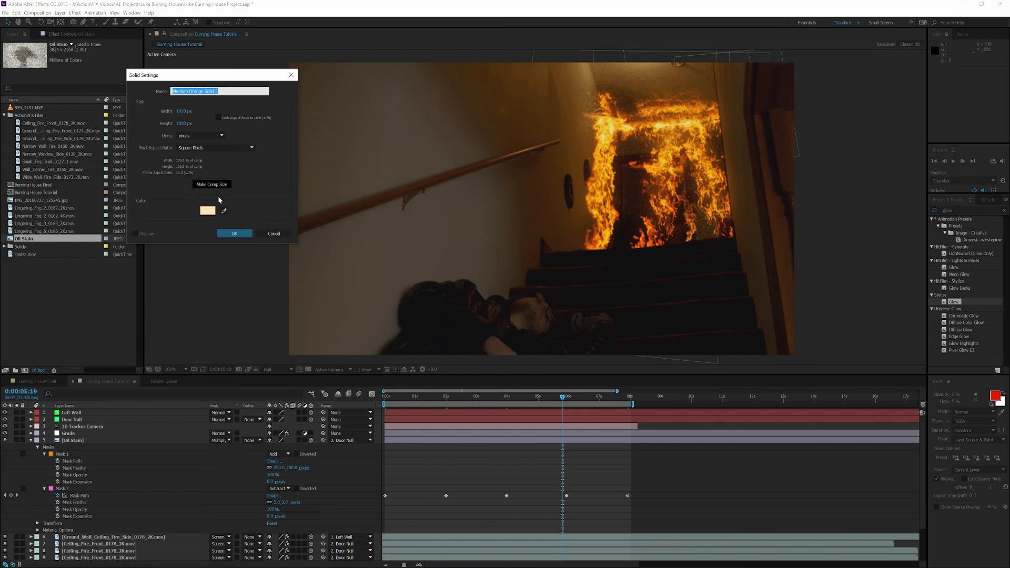
click(206, 214)
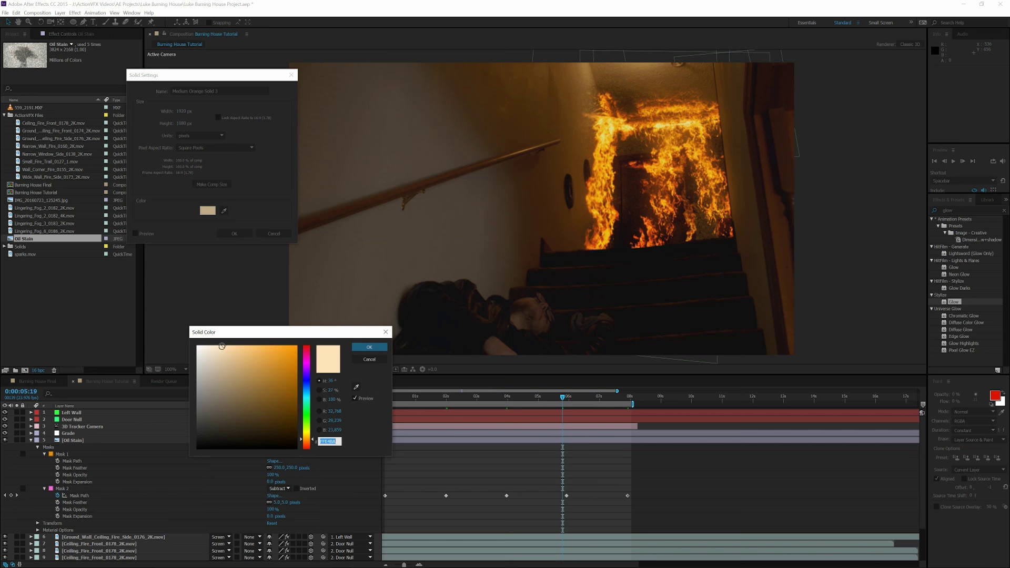
click(369, 347)
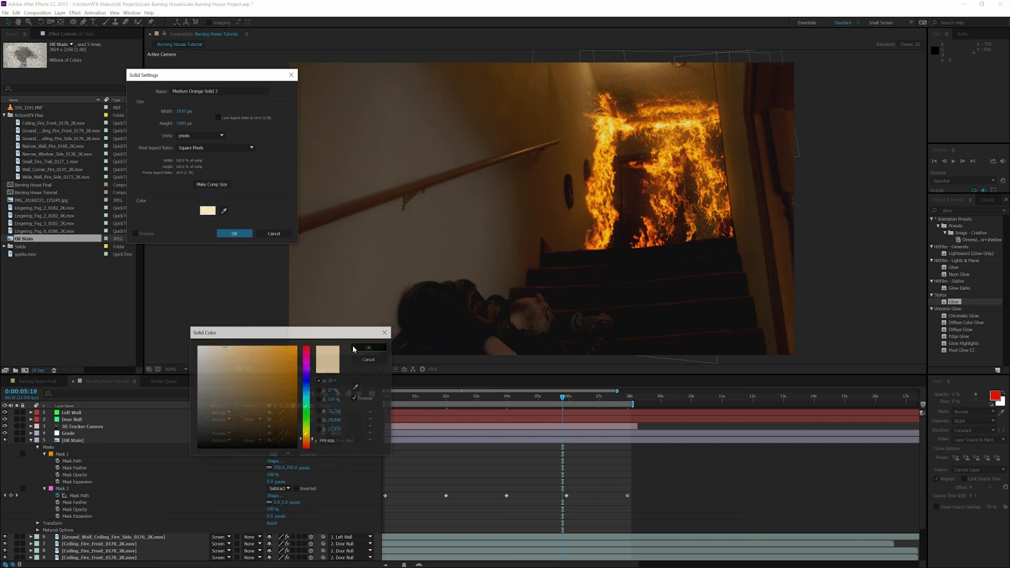
click(244, 234)
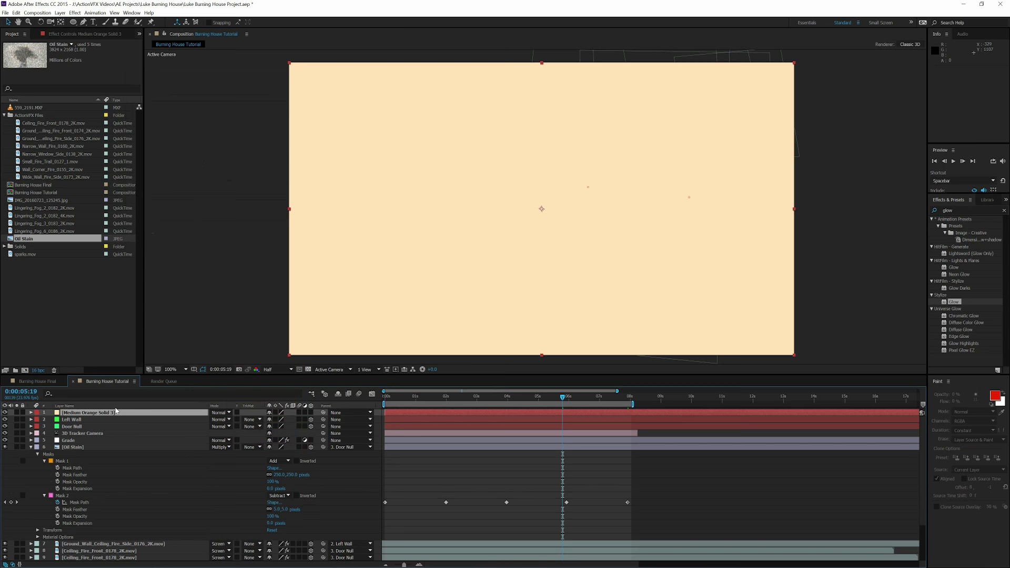
drag(116, 414, 118, 446)
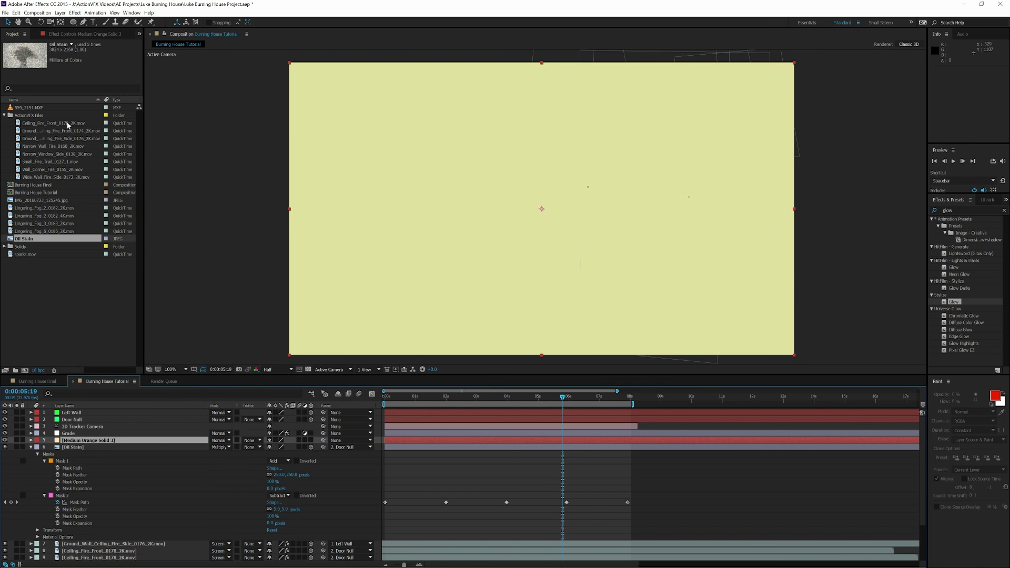
Step: Draw a large round mask on the orange solid and set its blending mode to Screen
click(73, 22)
drag(412, 82, 652, 323)
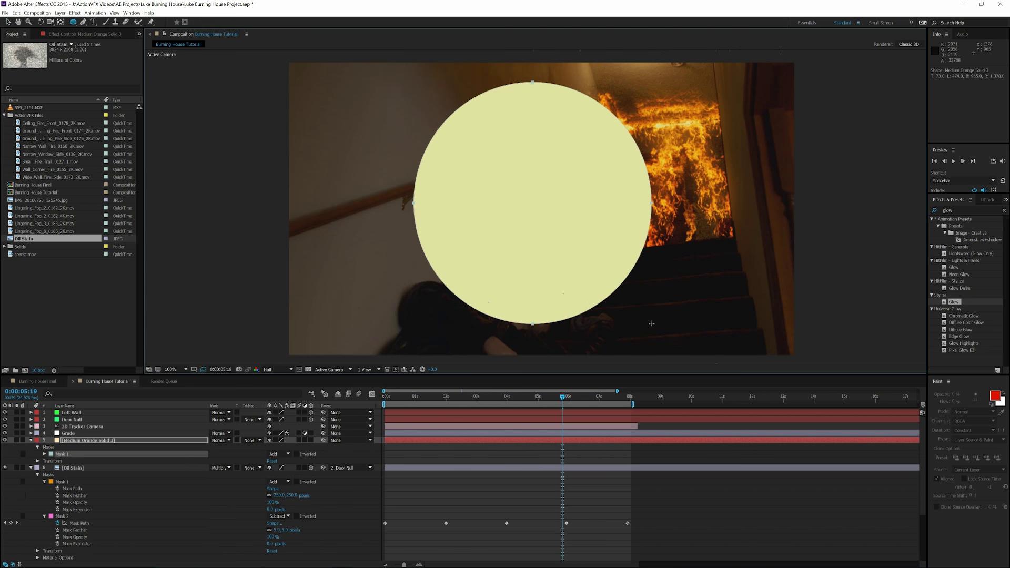
click(220, 440)
click(227, 204)
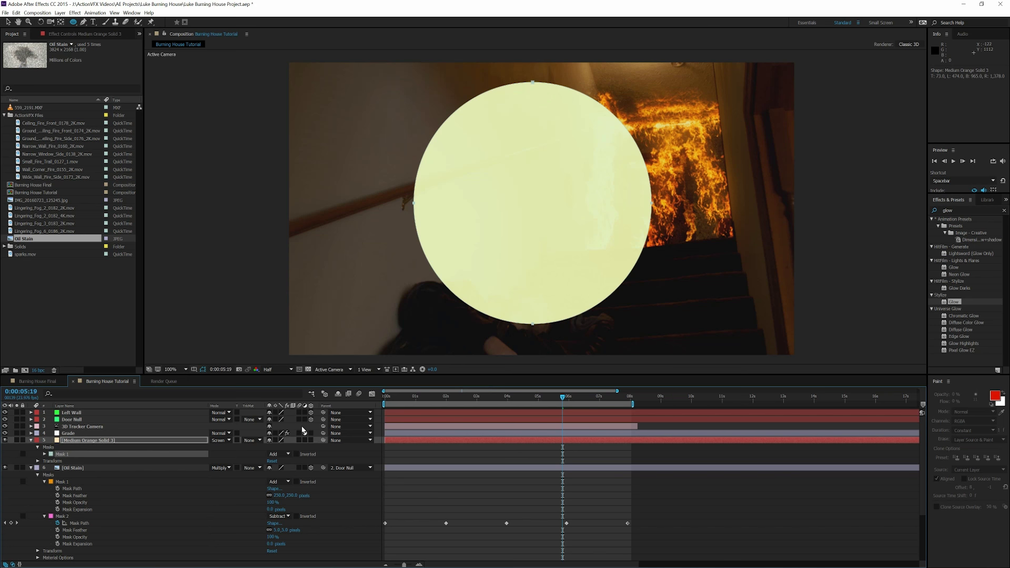
Step: Parent the orange solid to Door Null and make it a 3D layer
click(341, 441)
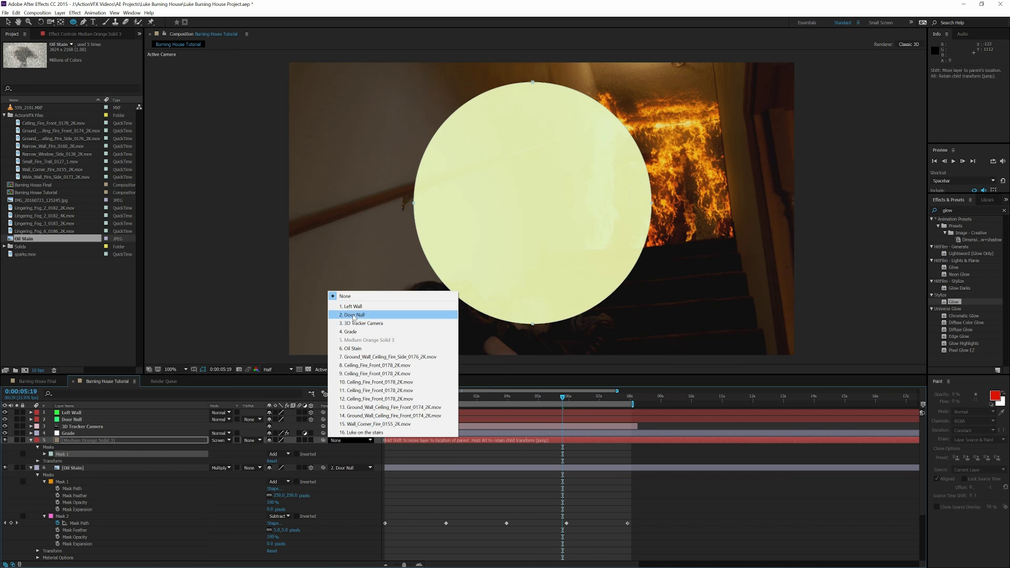
click(353, 314)
click(311, 441)
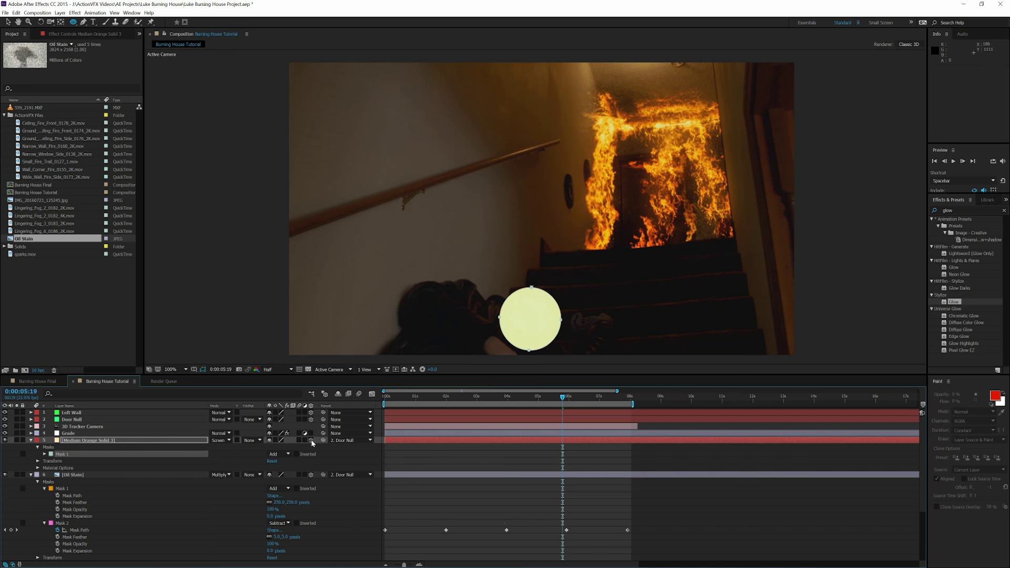
Step: Set the orange solid's position to 0, 0, 0
click(38, 447)
click(38, 454)
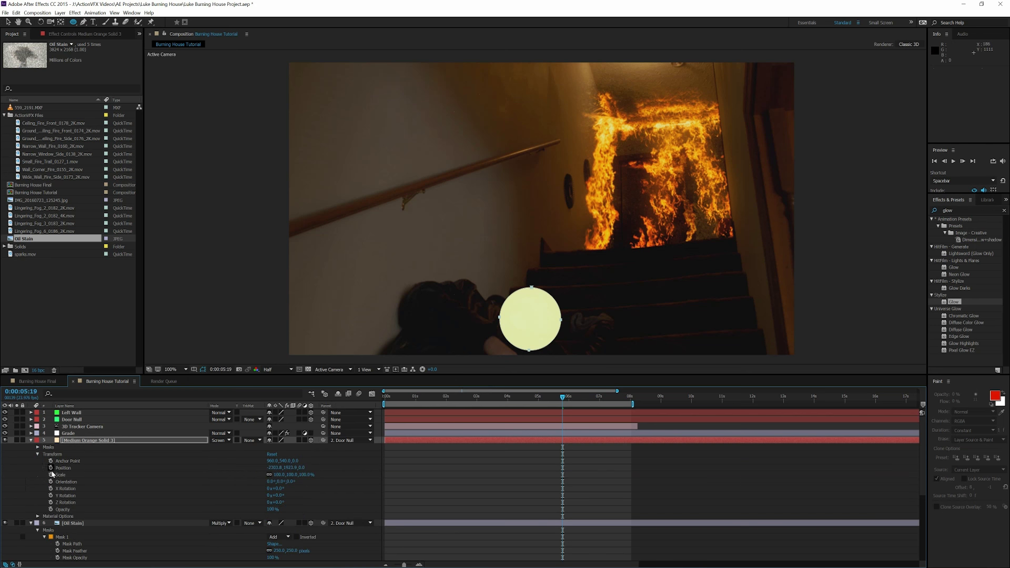
click(277, 468)
text(0)
key(Return)
click(280, 468)
text(0)
key(Return)
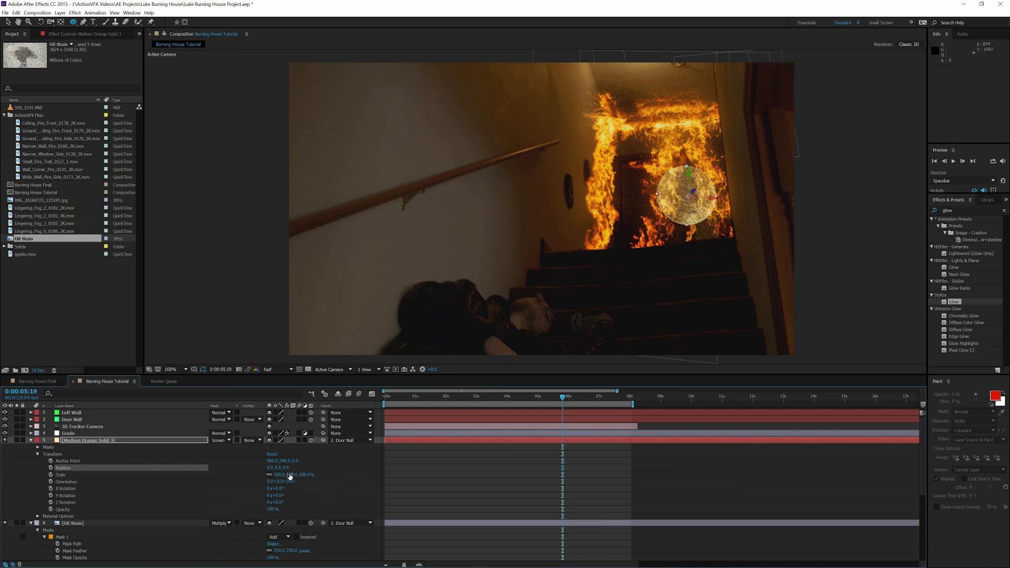
Step: Scale the orange solid to about 352% and move it over the door fire to about -529, -339, -75
drag(290, 475, 401, 483)
drag(690, 197, 662, 208)
key(ctrl+z)
click(8, 22)
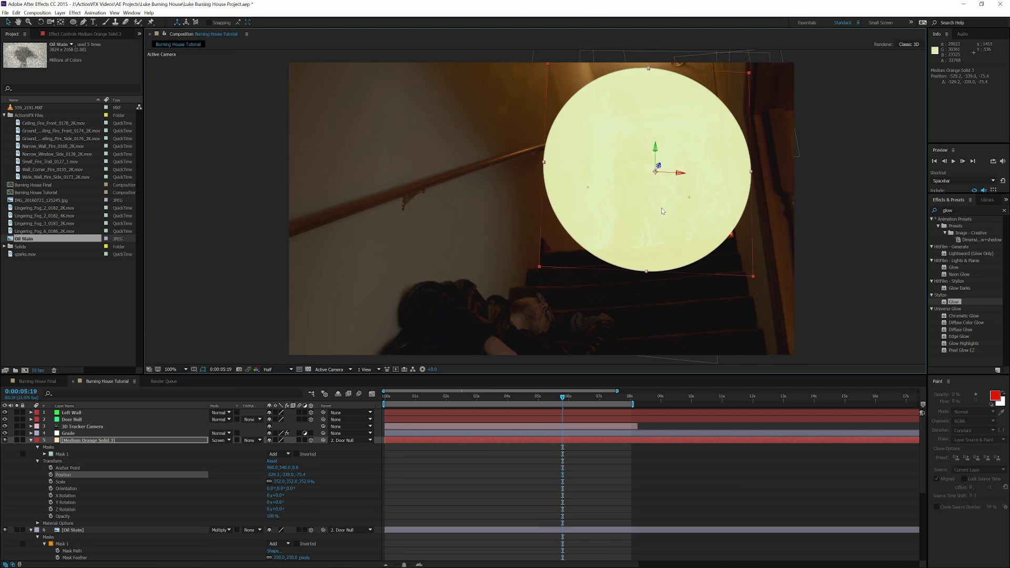
Step: Apply Gaussian Blur to the orange solid with a blurriness of 700
drag(962, 211, 940, 212)
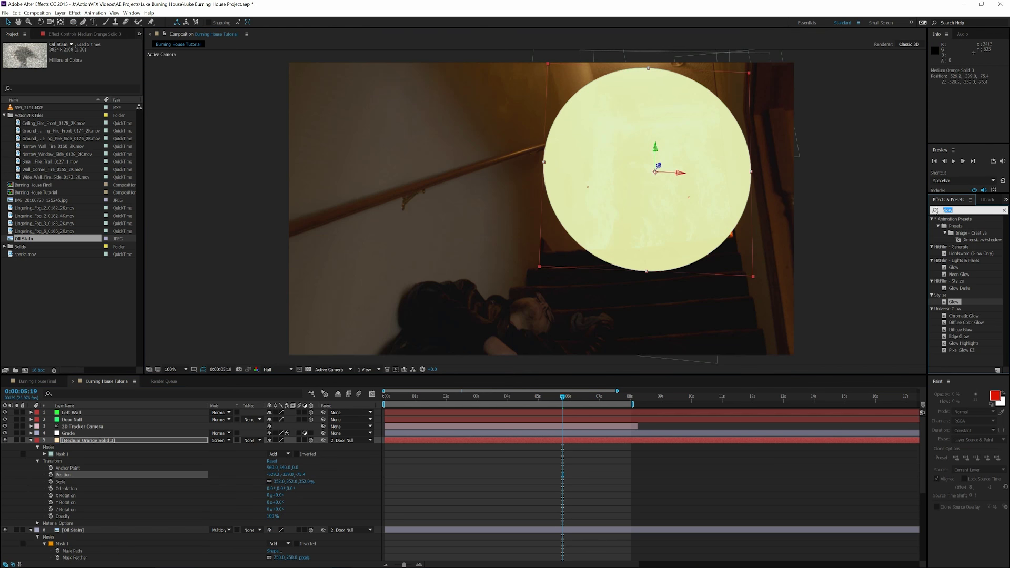
text(blu)
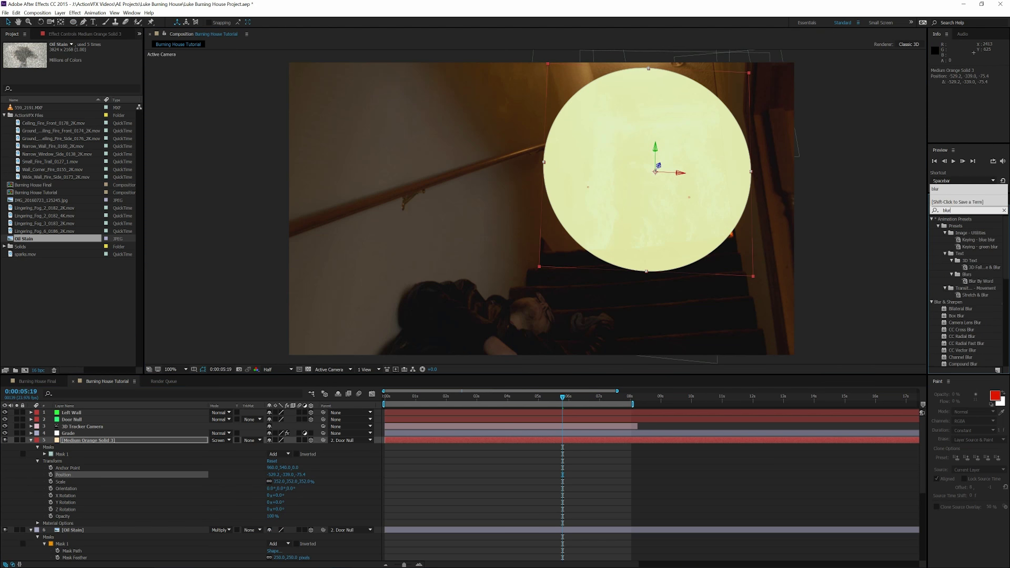
text(r)
double_click(966, 350)
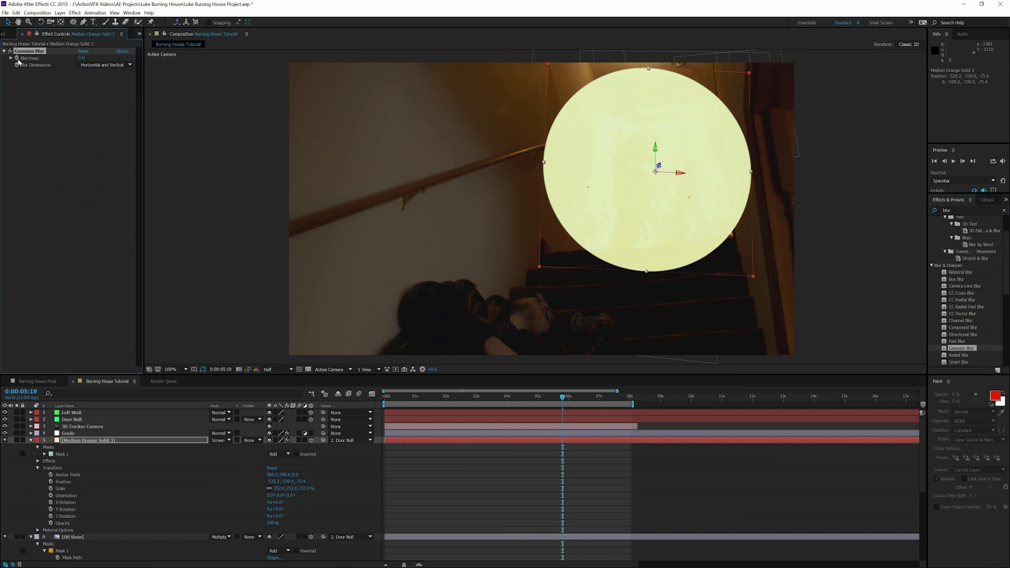
click(80, 58)
text(7)
key(Return)
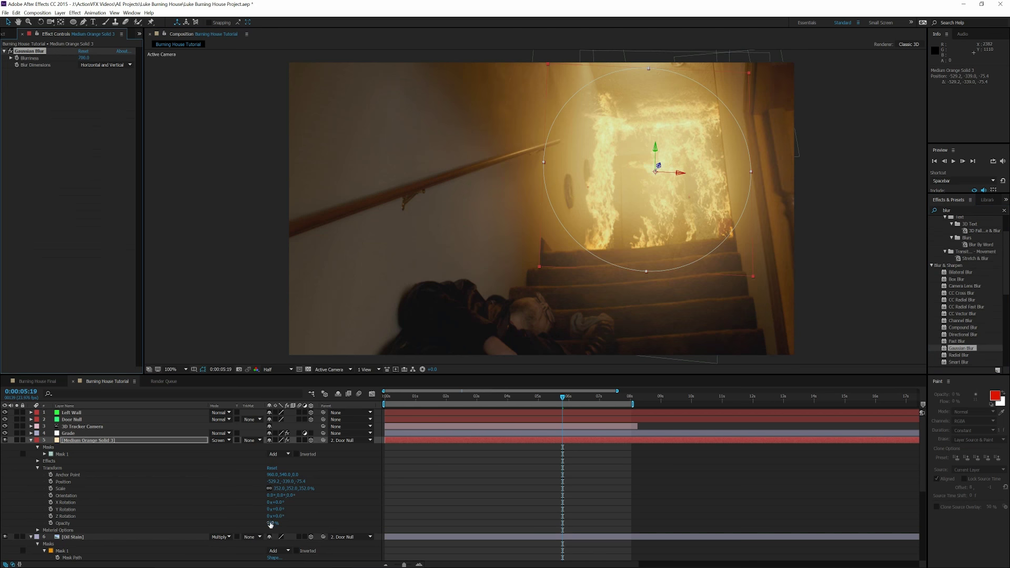
Step: Lower the orange solid's opacity to about 52% and nudge it slightly down, comparing the shot with the layer hidden and shown
drag(270, 524, 250, 522)
drag(591, 192, 593, 195)
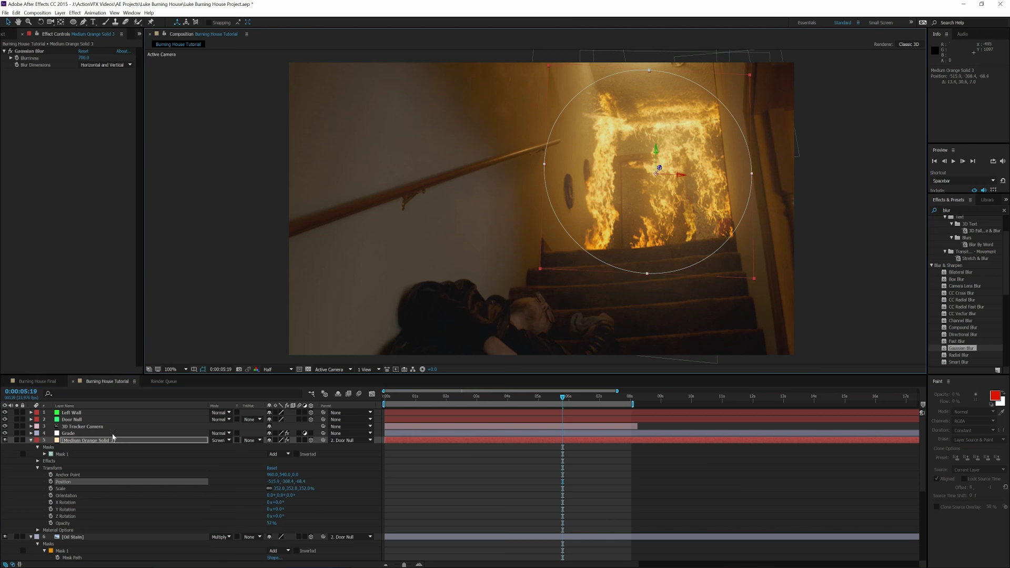
click(4, 440)
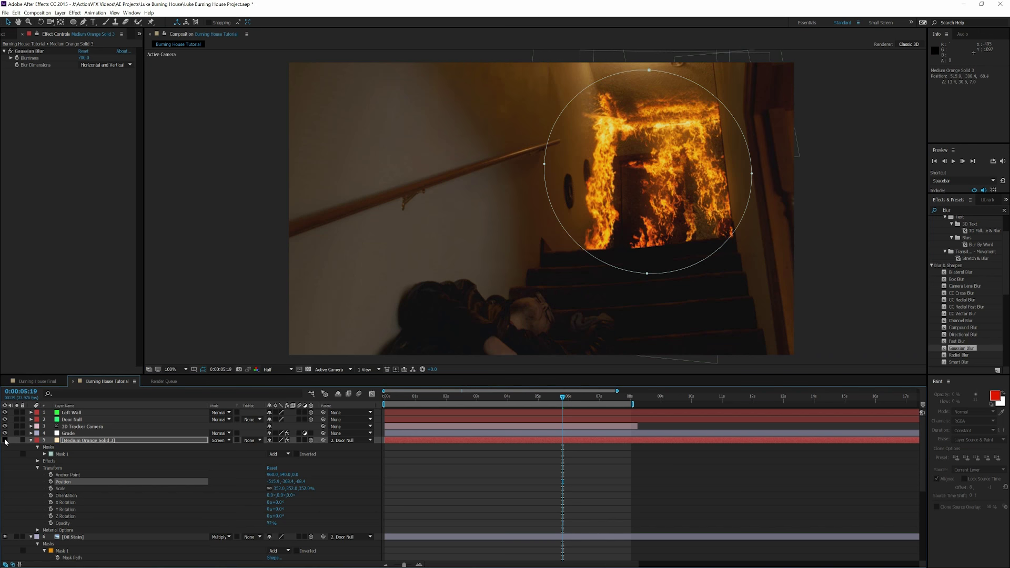
click(178, 285)
click(5, 441)
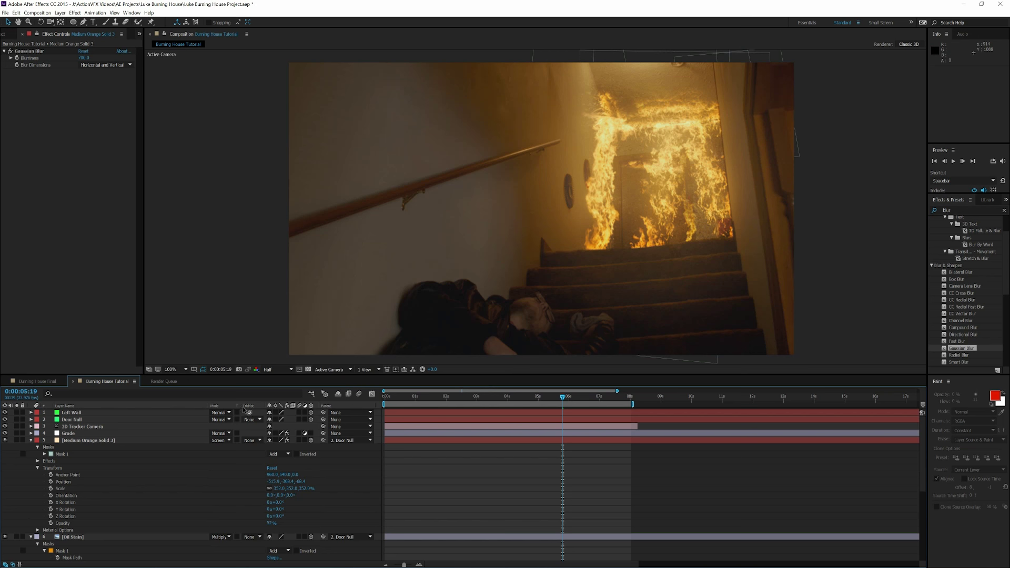
Step: Add a Curves effect to the staircase footage layer at the end of the layer stack
scroll(79, 547, down, 5)
click(78, 559)
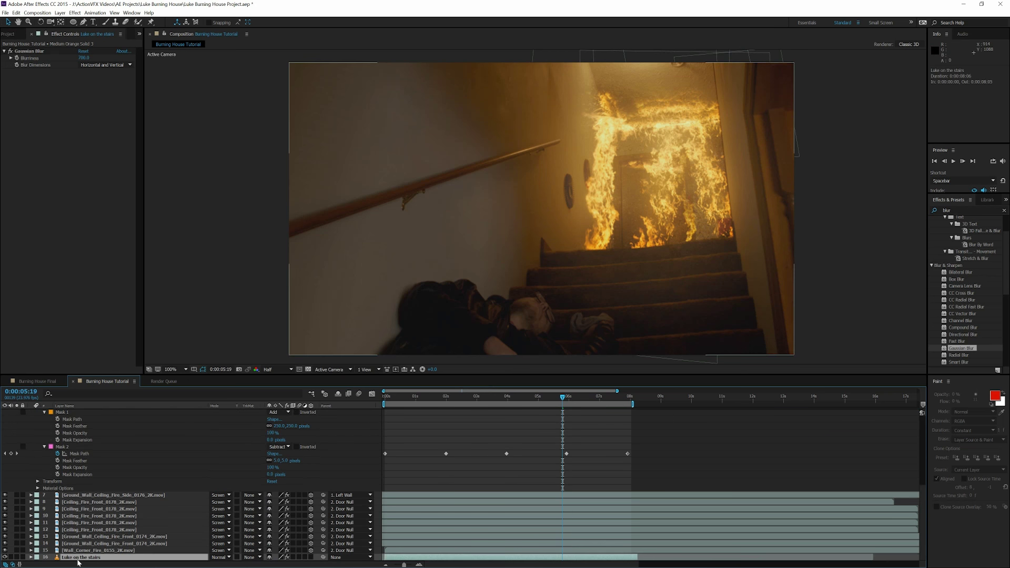
drag(956, 211, 934, 213)
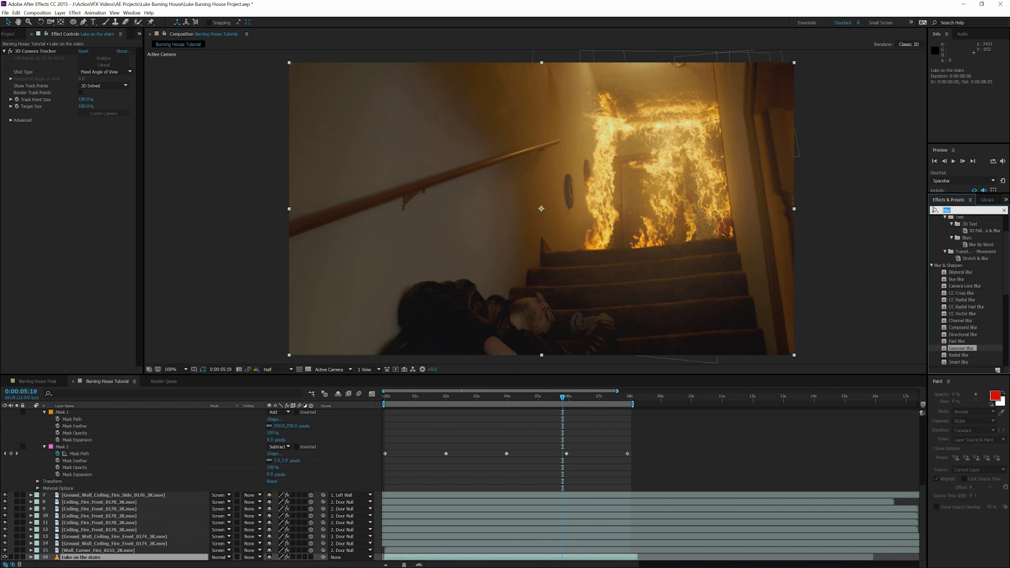
text(curve)
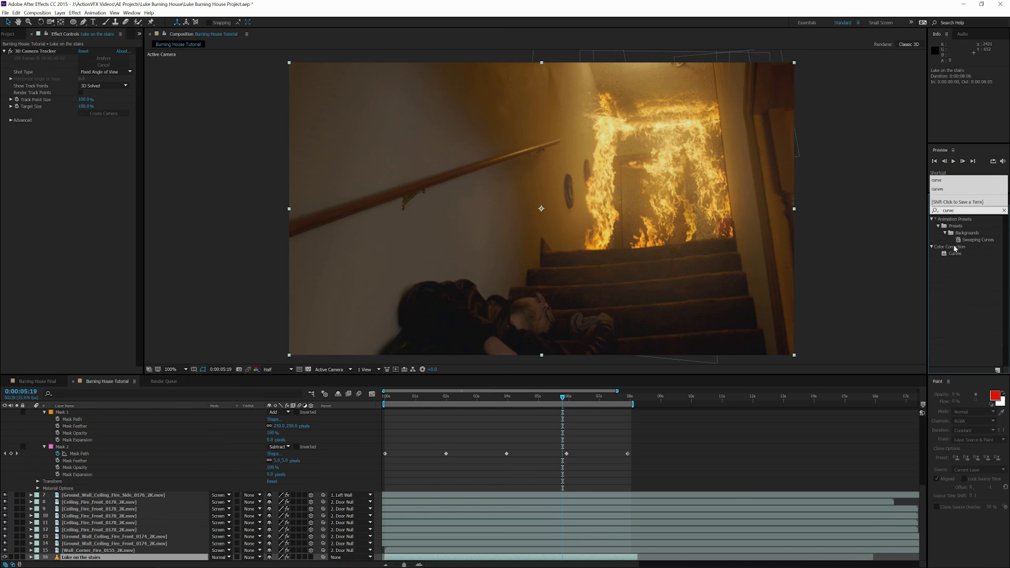
double_click(955, 254)
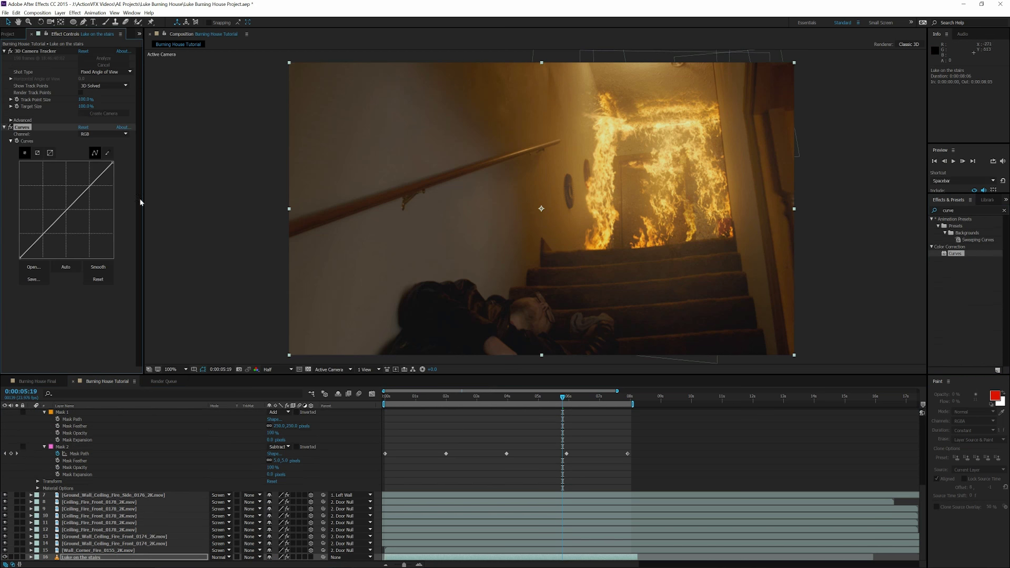
Step: Lower the Blue channel's midtones slightly in the footage's Curves effect and open the channel choices again
click(105, 134)
click(93, 167)
drag(69, 209, 70, 216)
click(99, 135)
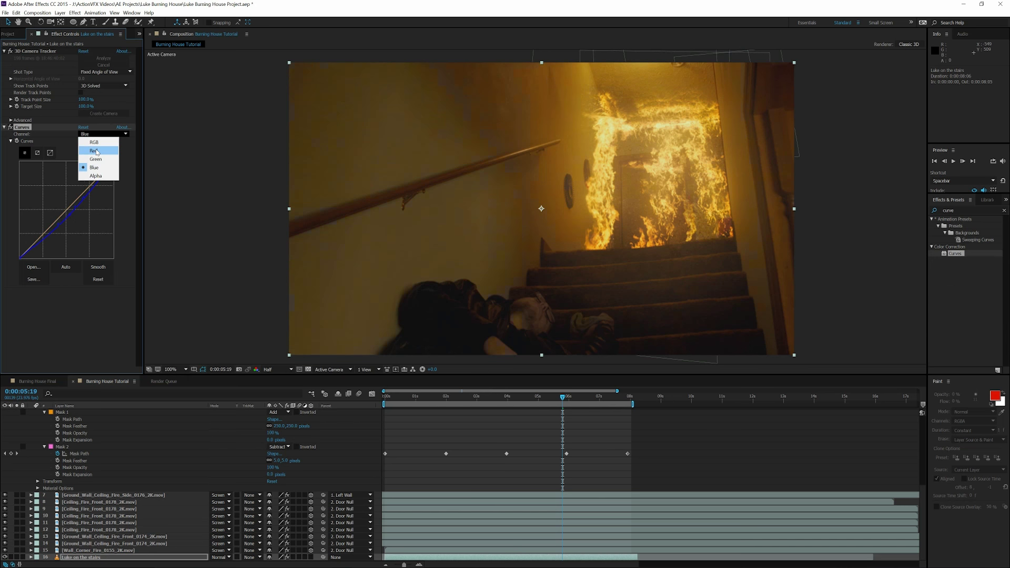